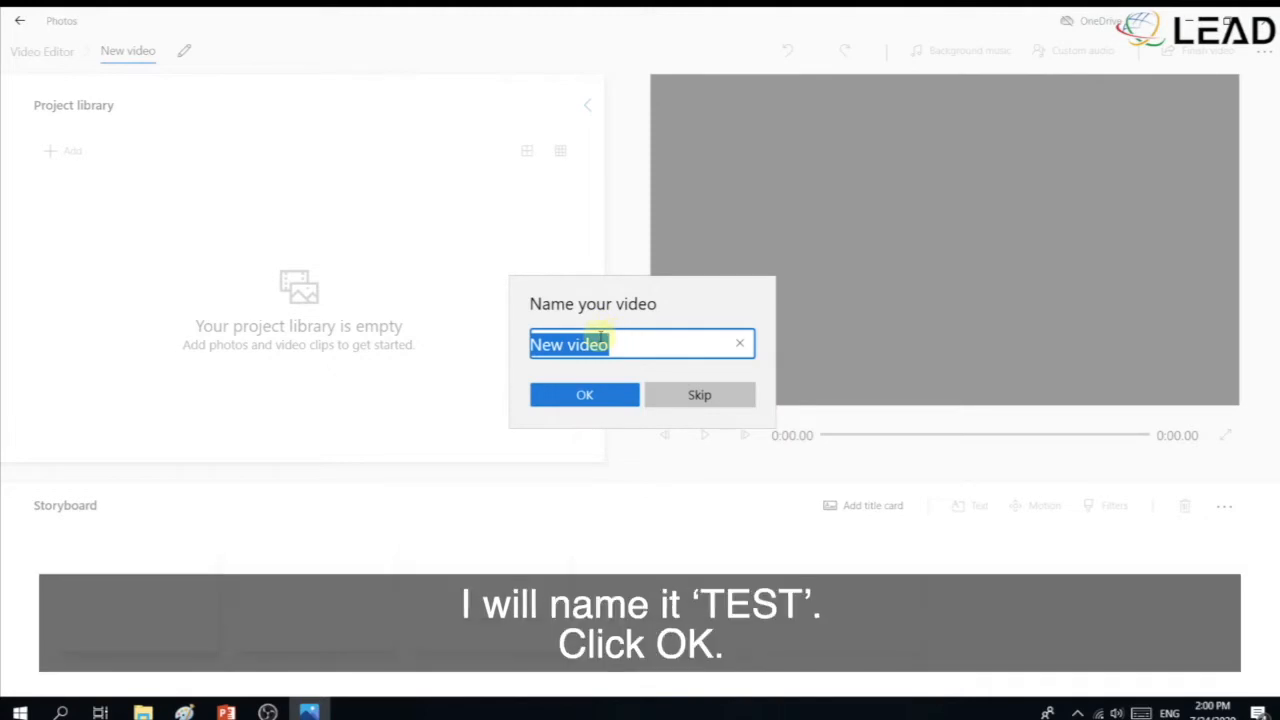
# Step: Name the new video project TEST
pyautogui.press('BackSpace')
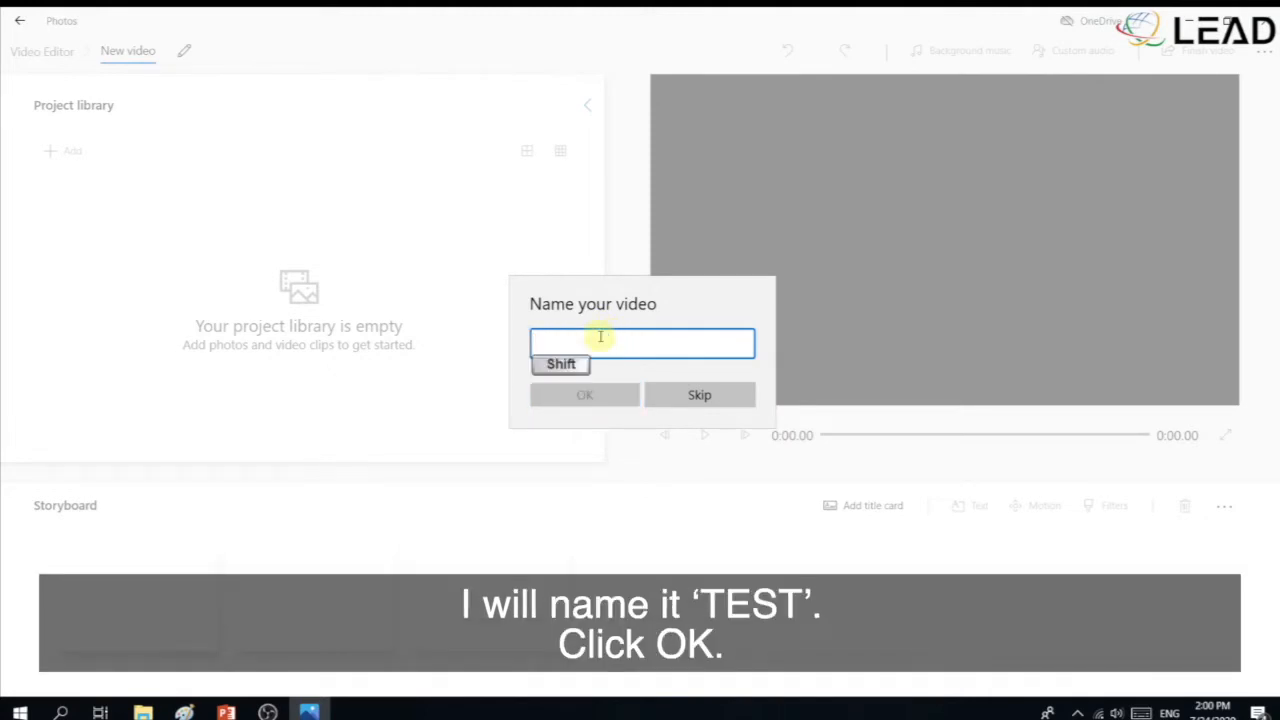
pyautogui.write('TEST')
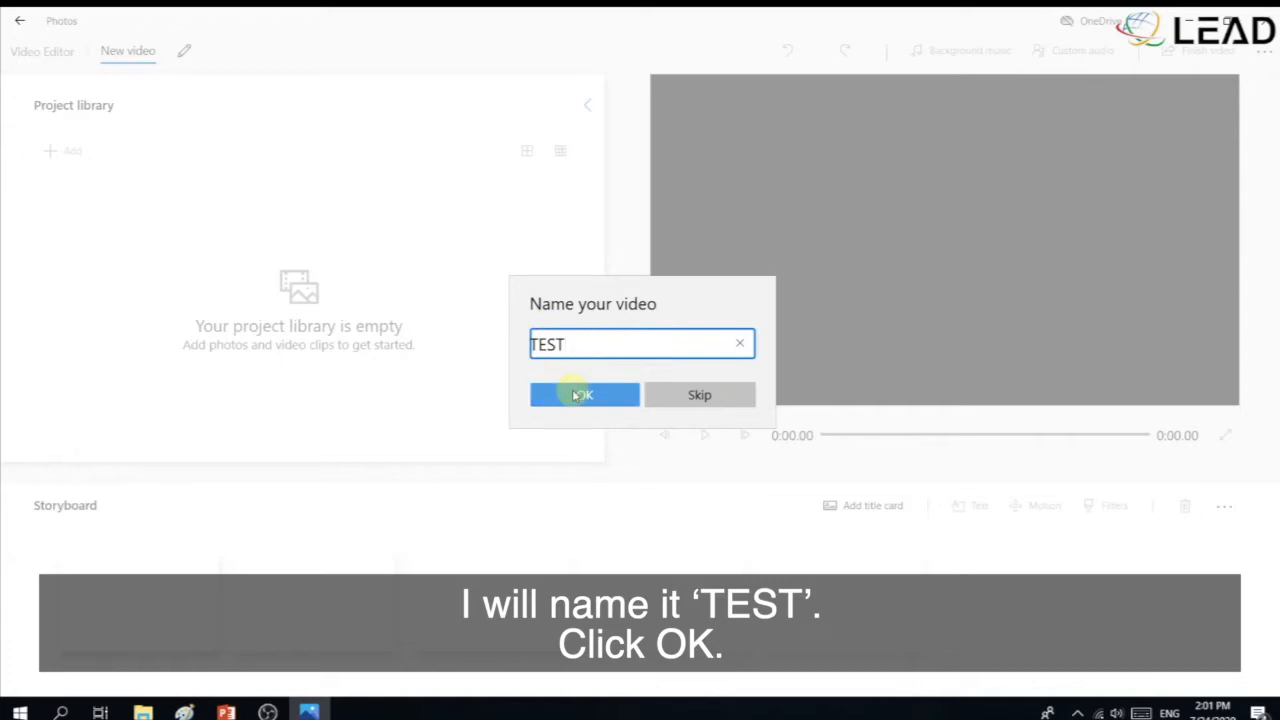
pyautogui.click(576, 395)
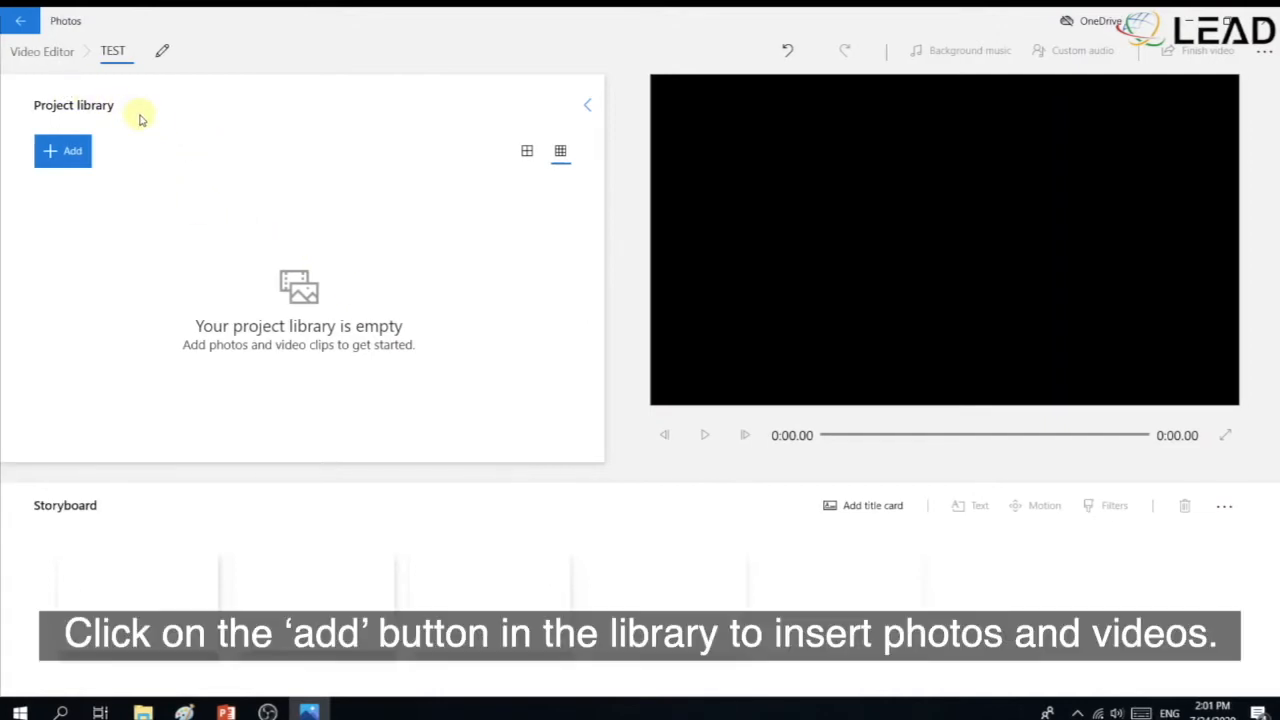
# Step: Search the web for toy images and add the yellow minion picture to the project library
pyautogui.click(78, 153)
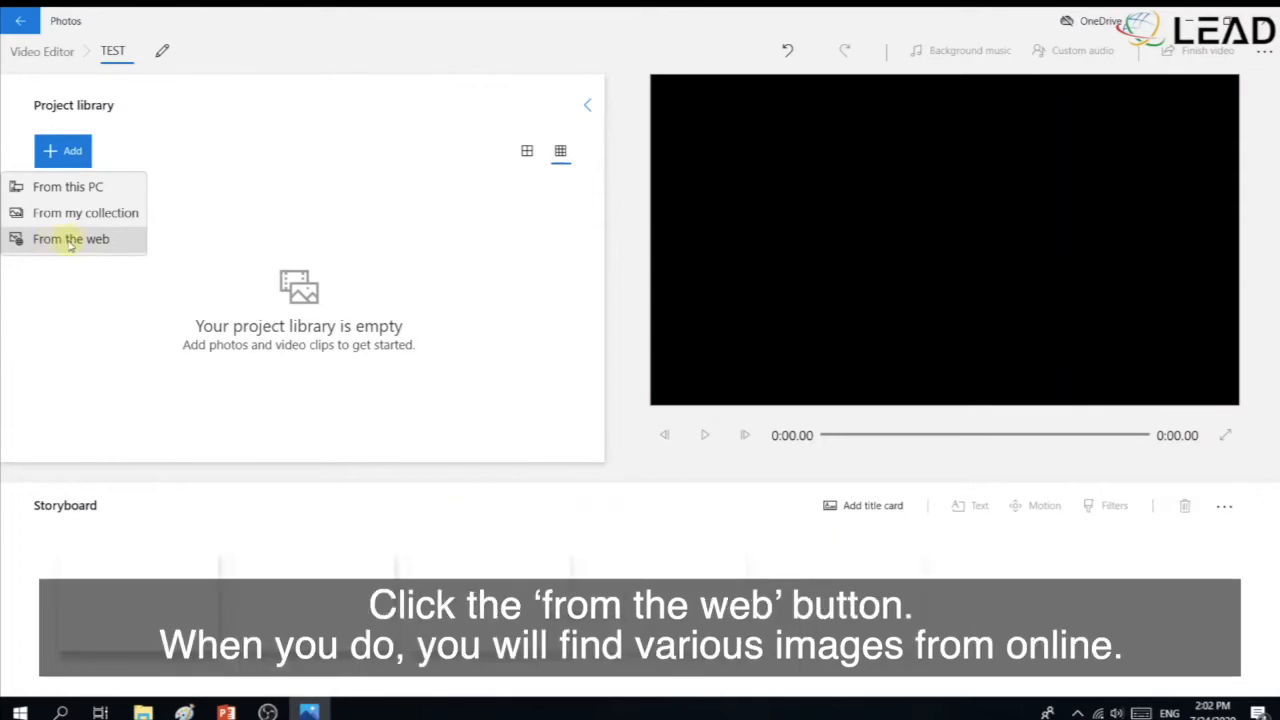
pyautogui.click(76, 243)
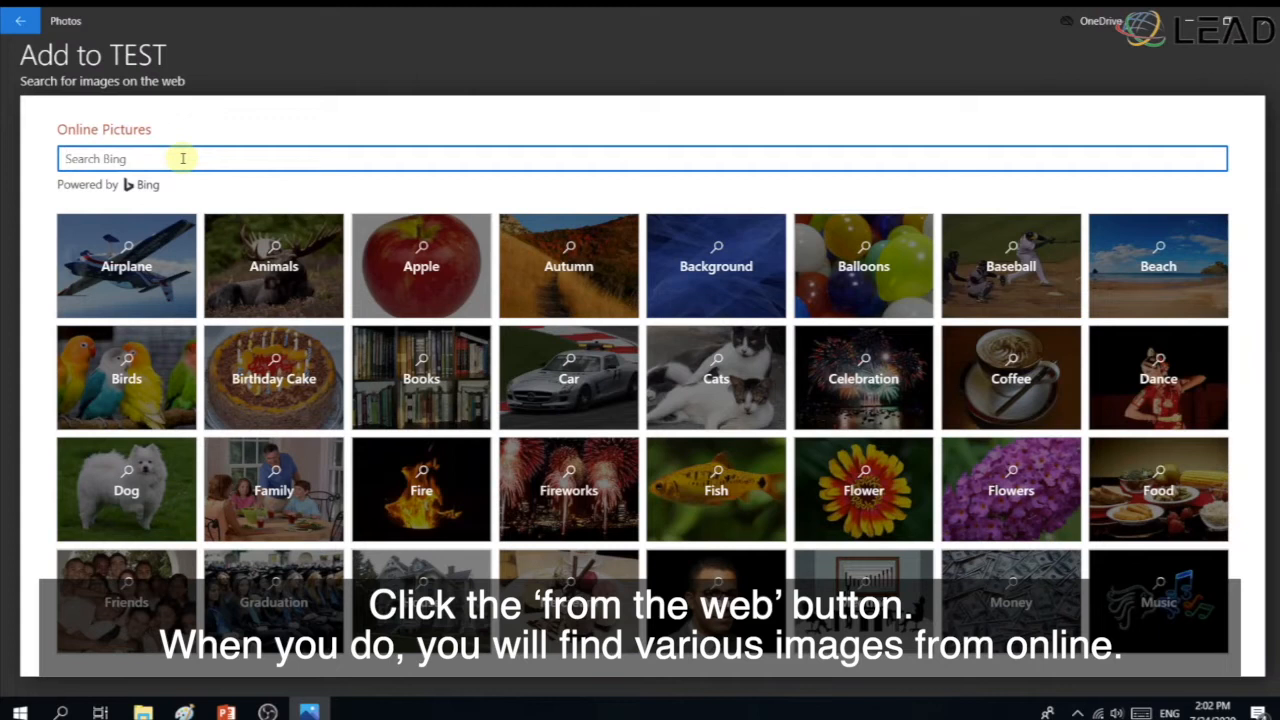
pyautogui.write('toy')
pyautogui.press('Return')
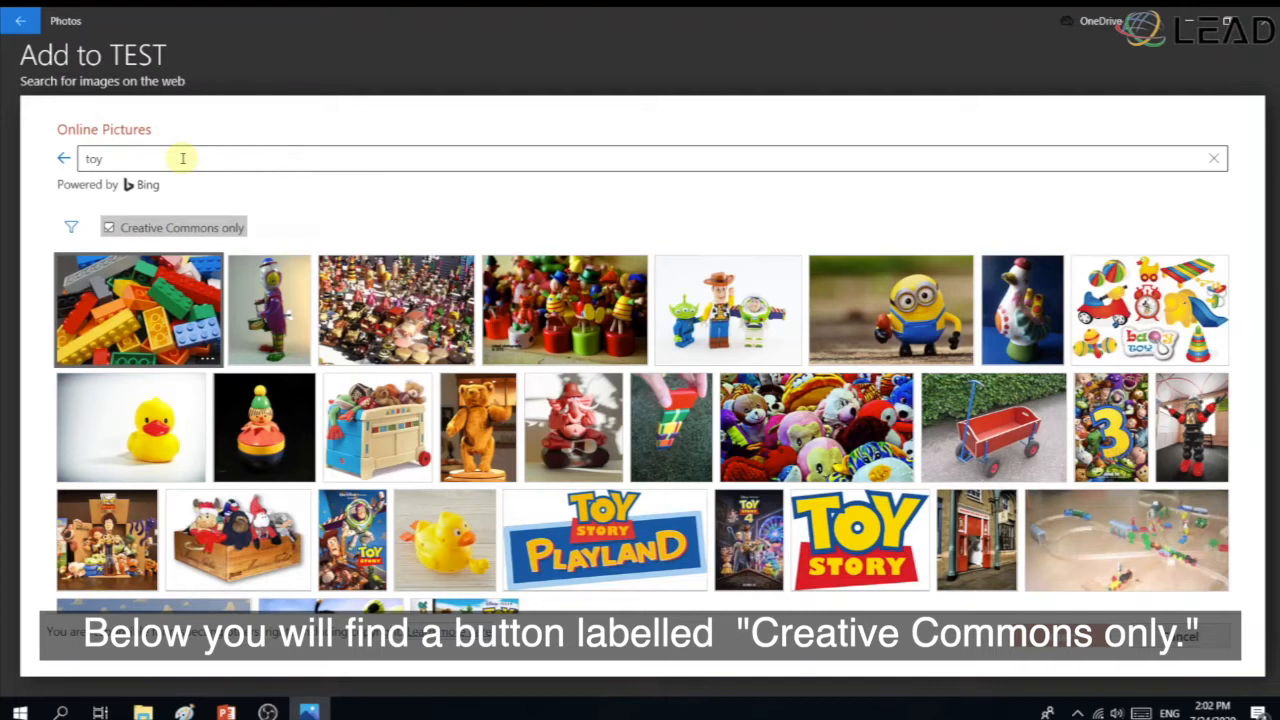
pyautogui.click(109, 228)
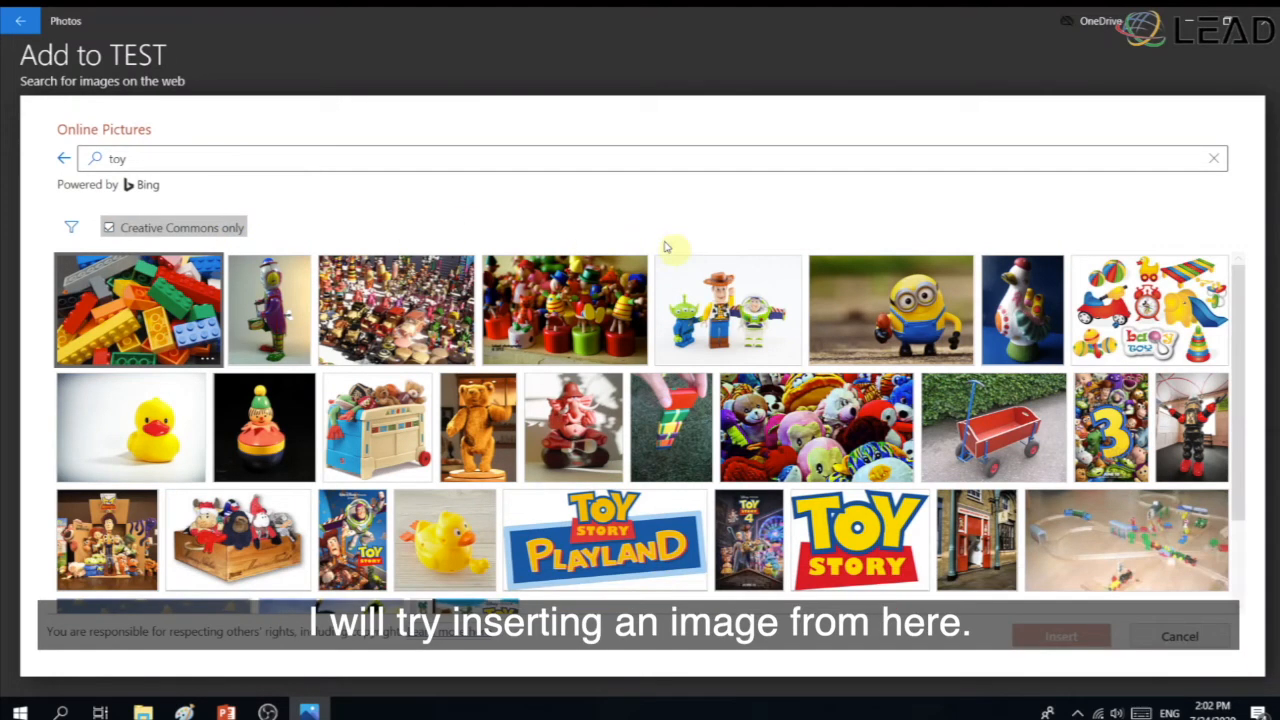
pyautogui.doubleClick(870, 306)
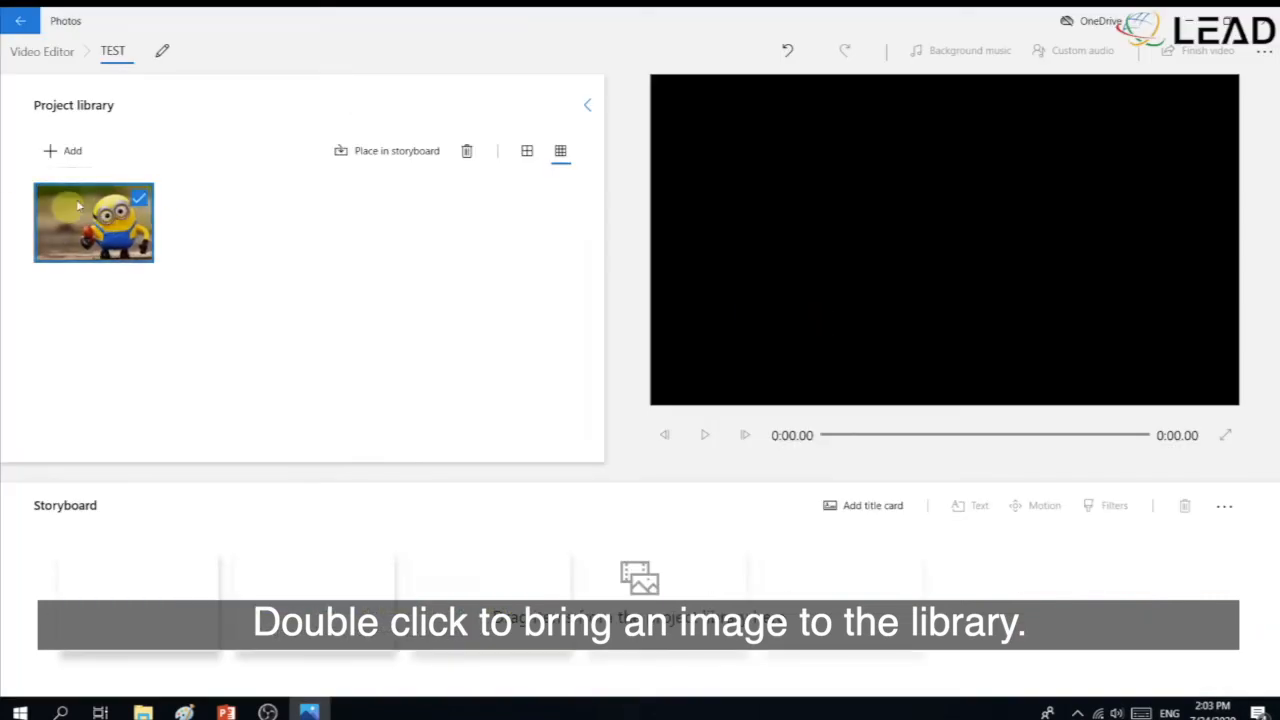
pyautogui.click(115, 237)
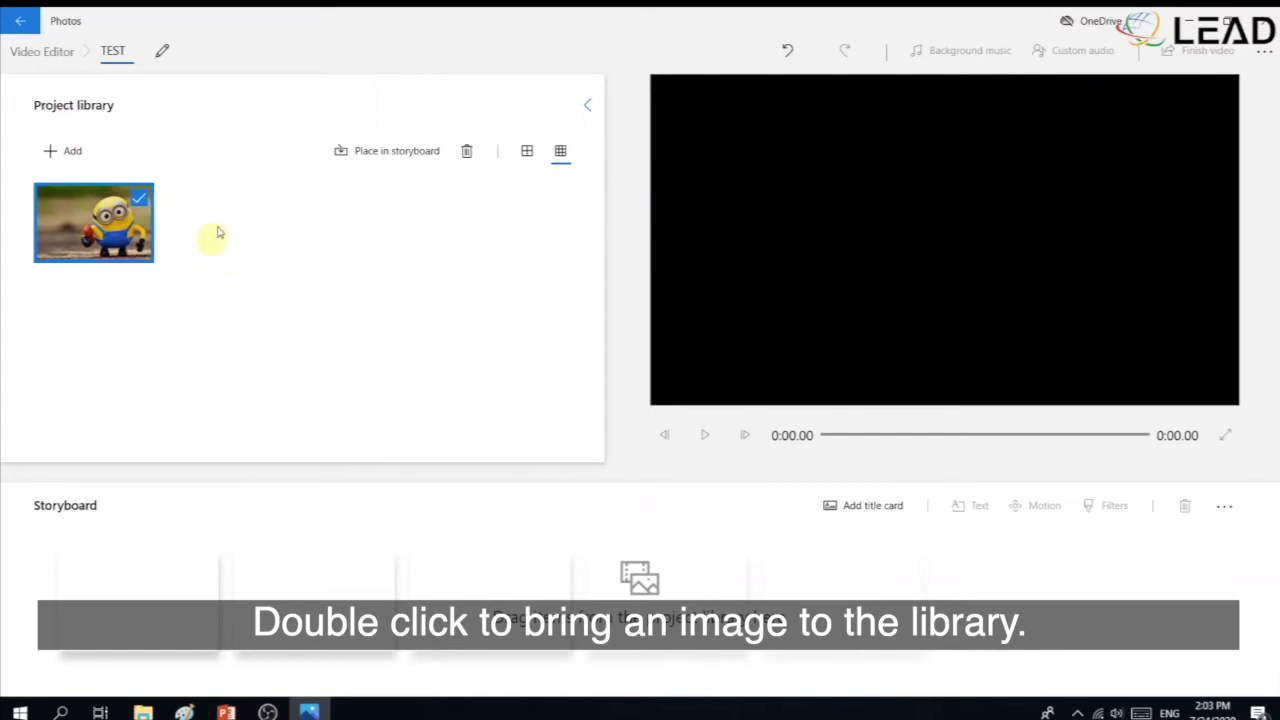
# Step: Start adding media files from this PC to the project library
pyautogui.click(168, 161)
pyautogui.click(80, 156)
pyautogui.click(82, 187)
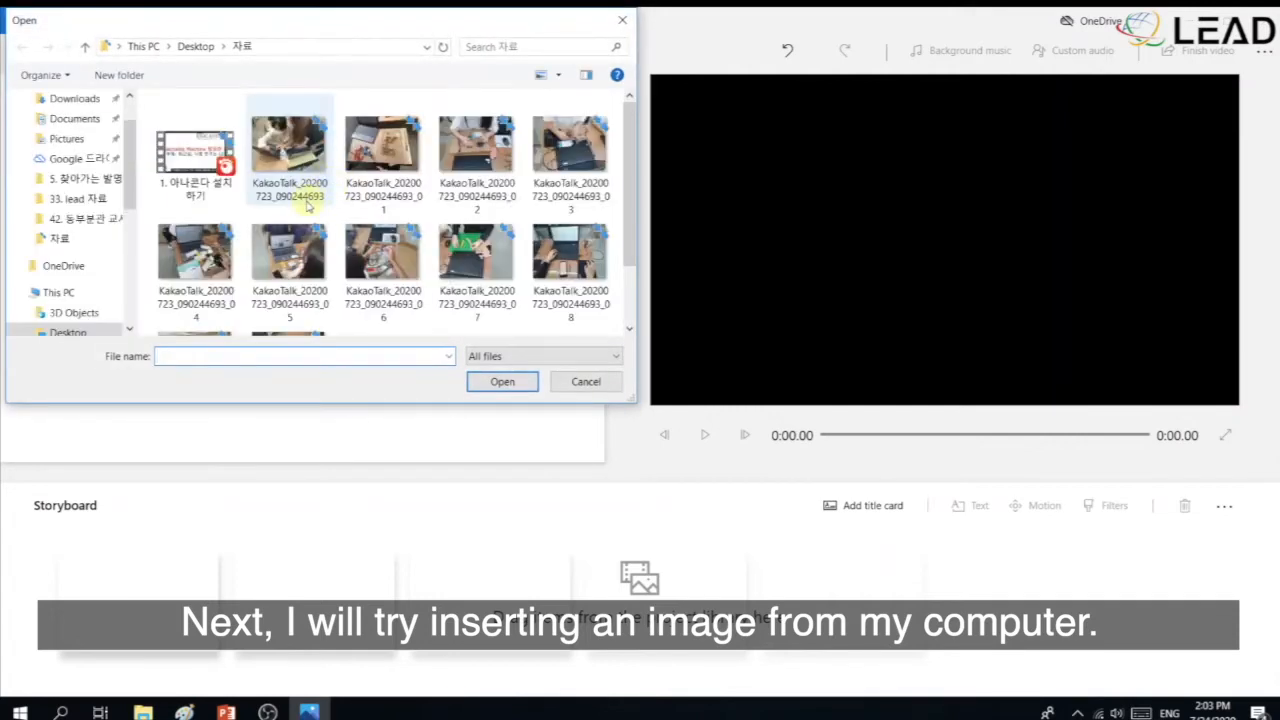
pyautogui.click(399, 166)
pyautogui.keyDown('shift'); pyautogui.click(462, 155); pyautogui.keyUp('shift')
pyautogui.keyDown('shift'); pyautogui.click(581, 156); pyautogui.keyUp('shift')
pyautogui.keyDown('shift'); pyautogui.click(336, 227); pyautogui.keyUp('shift')
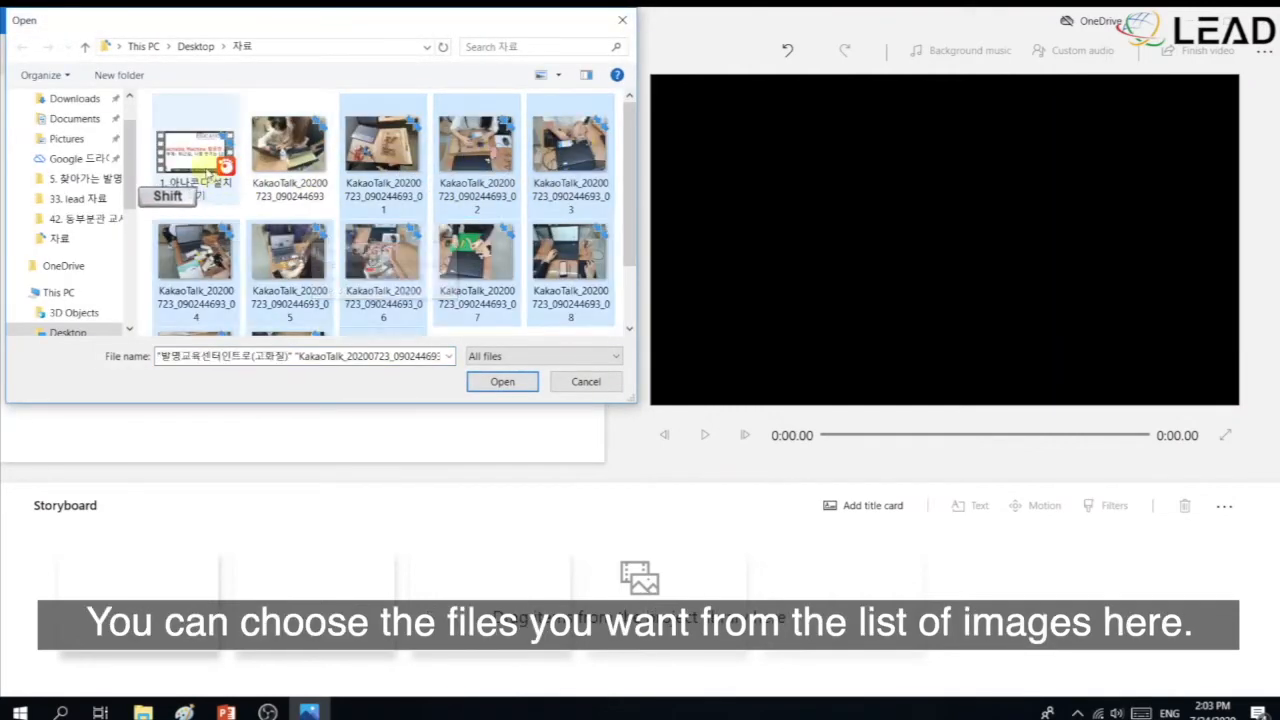
pyautogui.keyDown('shift'); pyautogui.click(203, 172); pyautogui.keyUp('shift')
# Step: Add all files in the 자료 folder, from the 아나콘다 설치하기 video through the 발명교육센터인트로 video, to the library and clear the selection
pyautogui.click(218, 162)
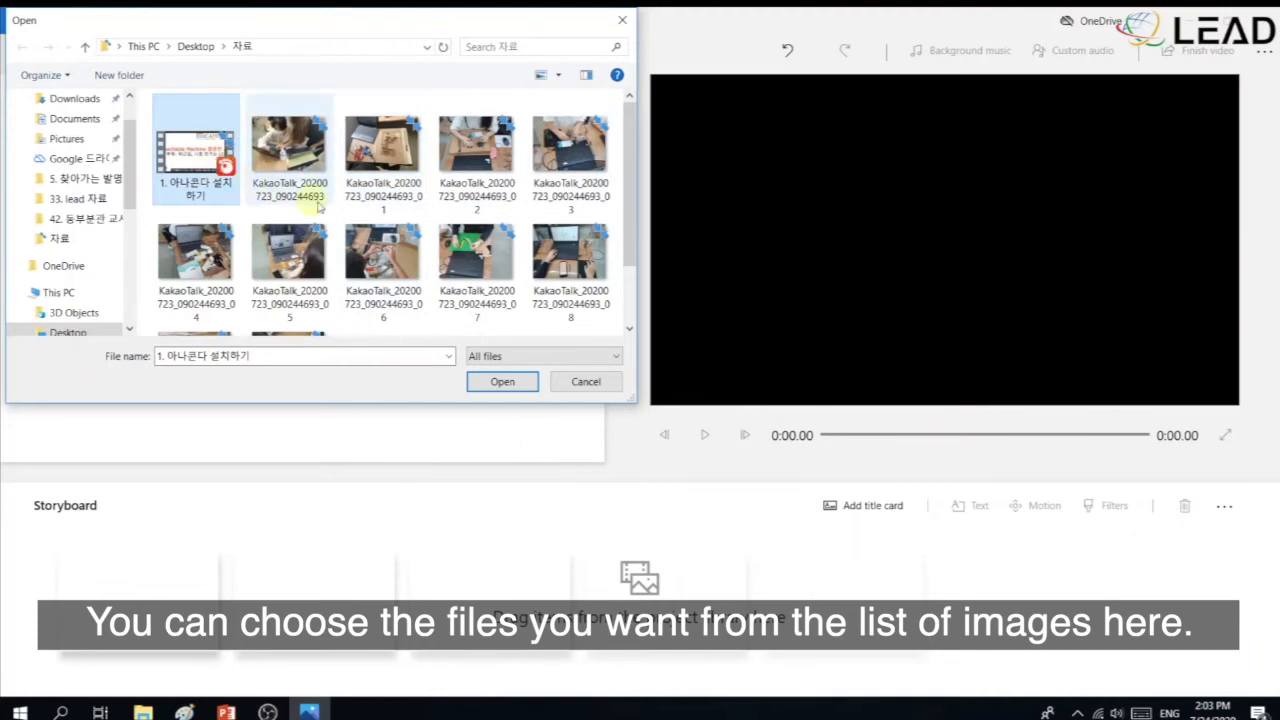
pyautogui.keyDown('shift'); pyautogui.click(472, 192); pyautogui.keyUp('shift')
pyautogui.scroll(-1, 477, 232)
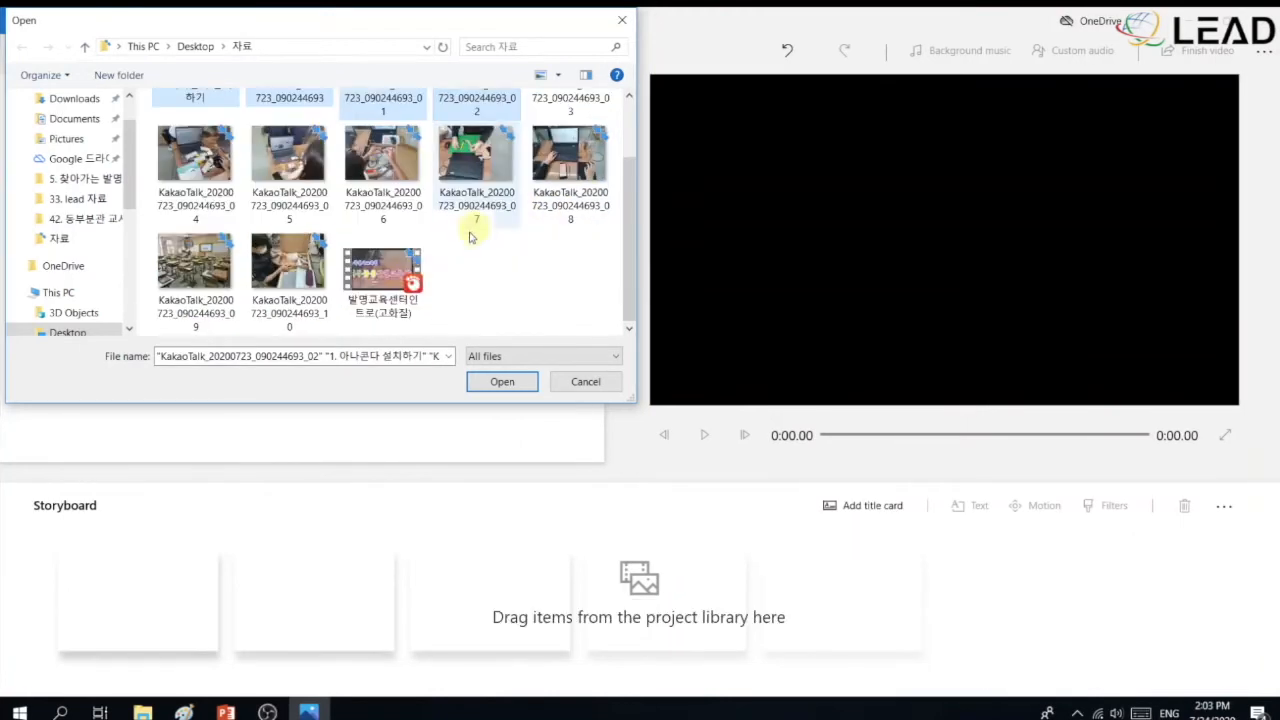
pyautogui.keyDown('shift'); pyautogui.click(375, 268); pyautogui.keyUp('shift')
pyautogui.click(502, 381)
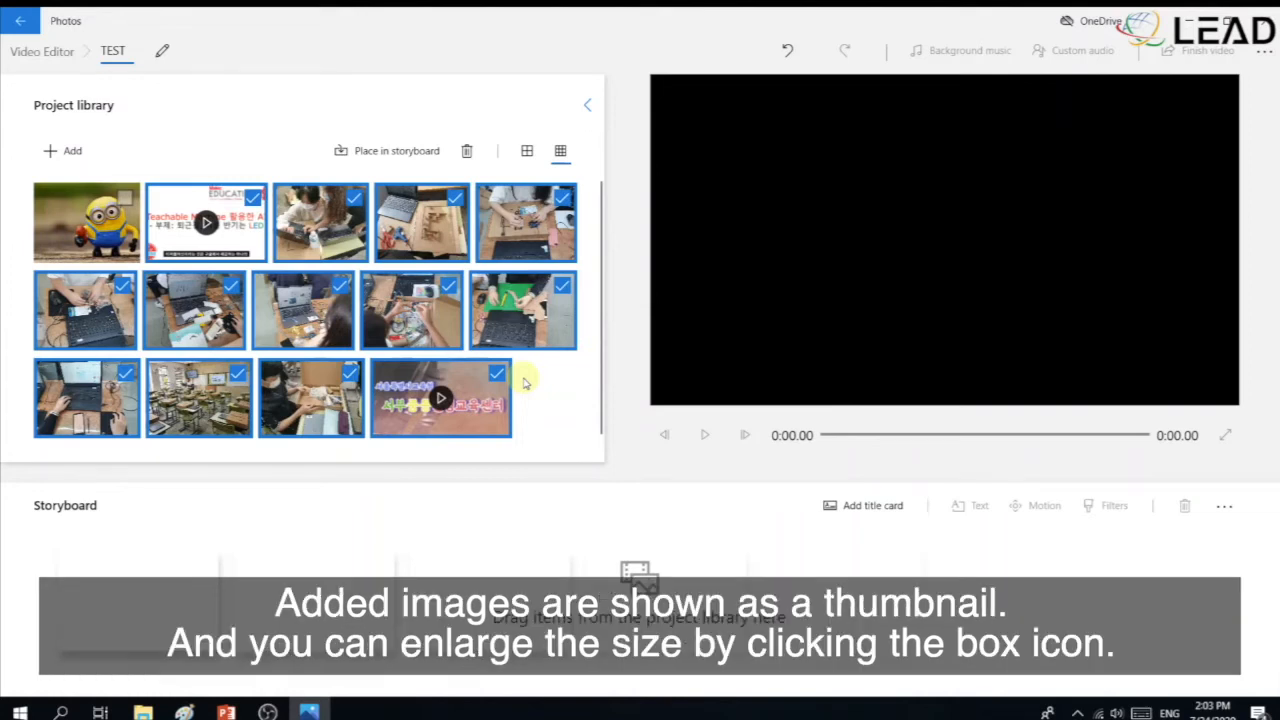
pyautogui.click(527, 383)
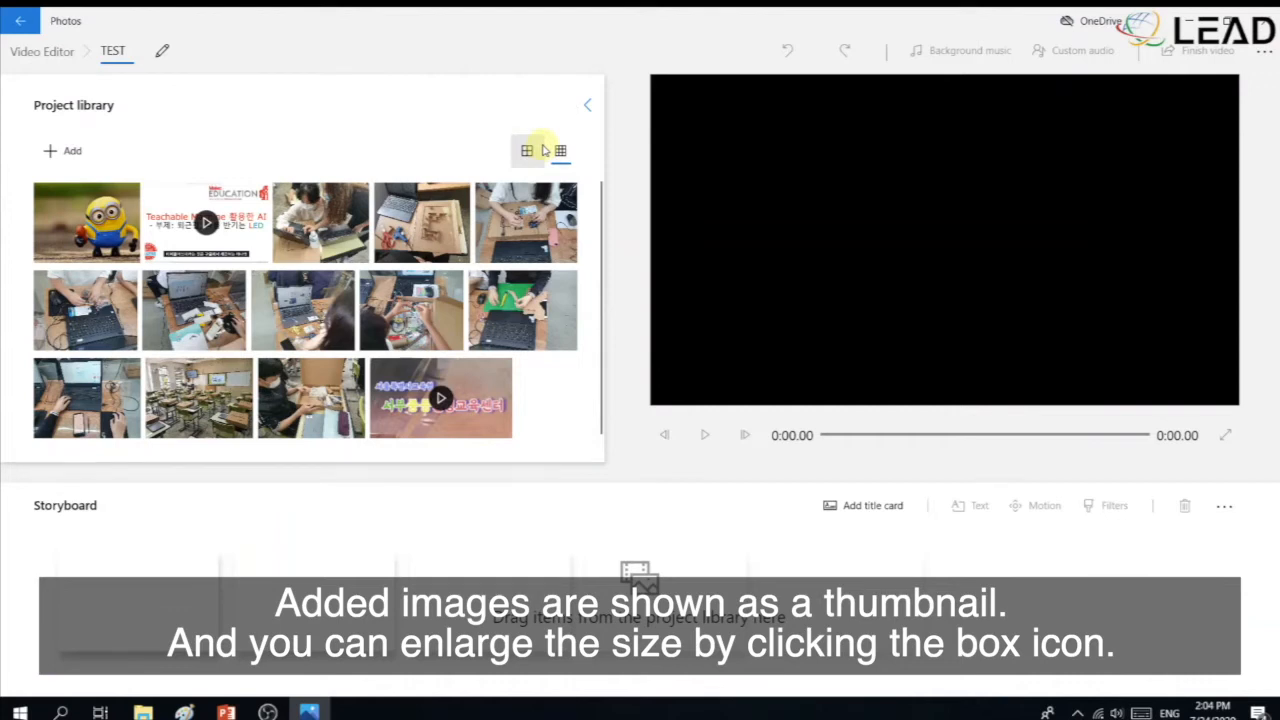
# Step: Browse the project library with large thumbnails, returning it to small thumbnails
pyautogui.click(527, 150)
pyautogui.scroll(-2, 230, 275)
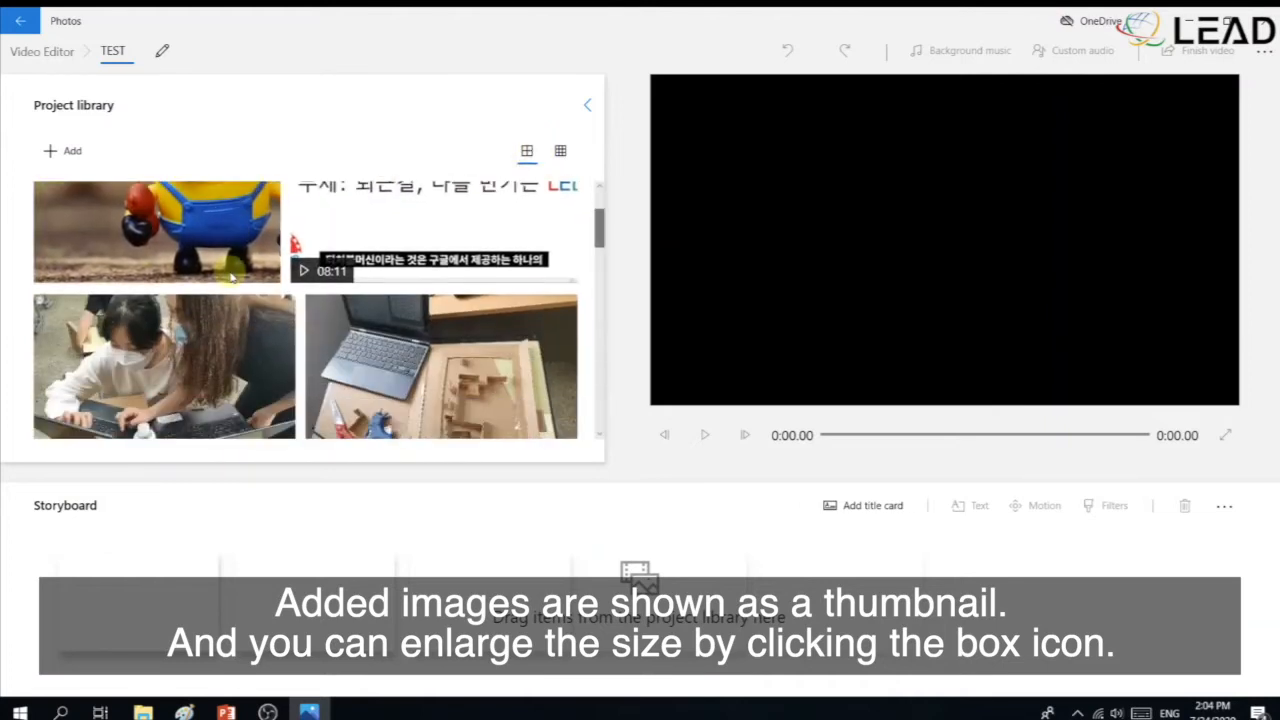
pyautogui.scroll(-2, 363, 372)
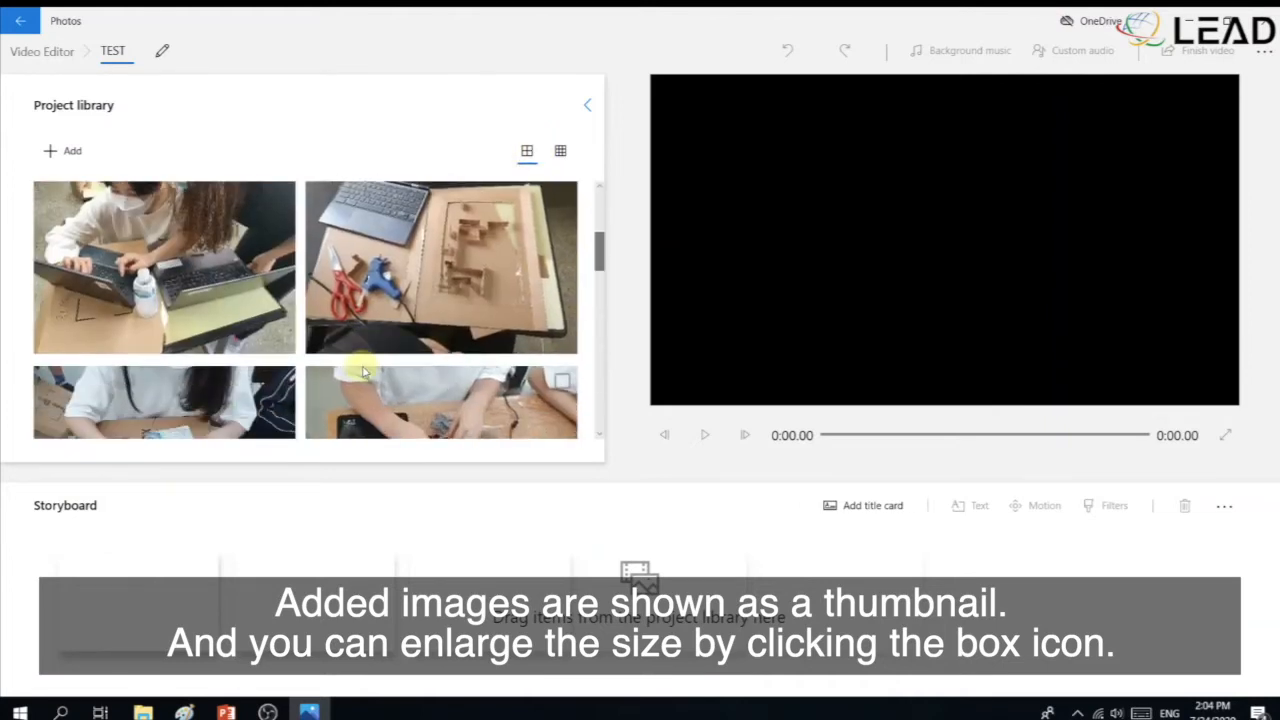
pyautogui.scroll(4, 363, 372)
pyautogui.click(560, 150)
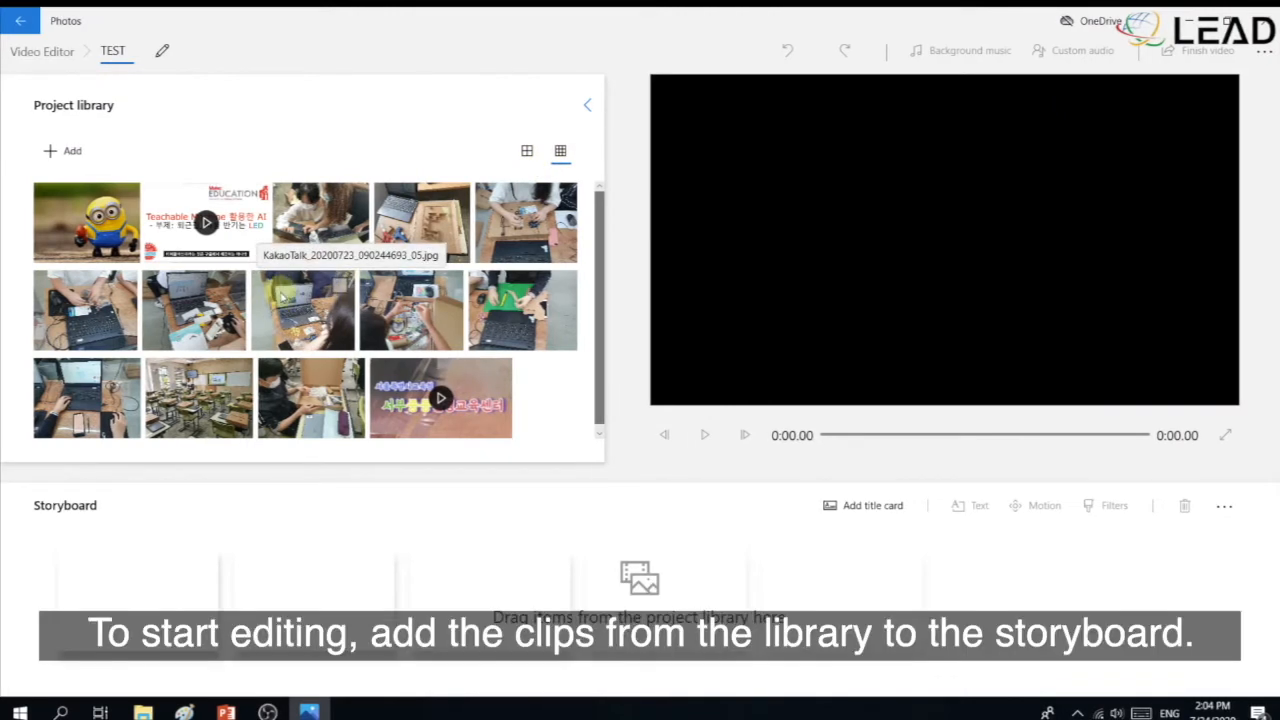
# Step: Place the minion image, the Teachable Machine video and the first classroom photo in the storyboard, in that order
pyautogui.click(115, 233)
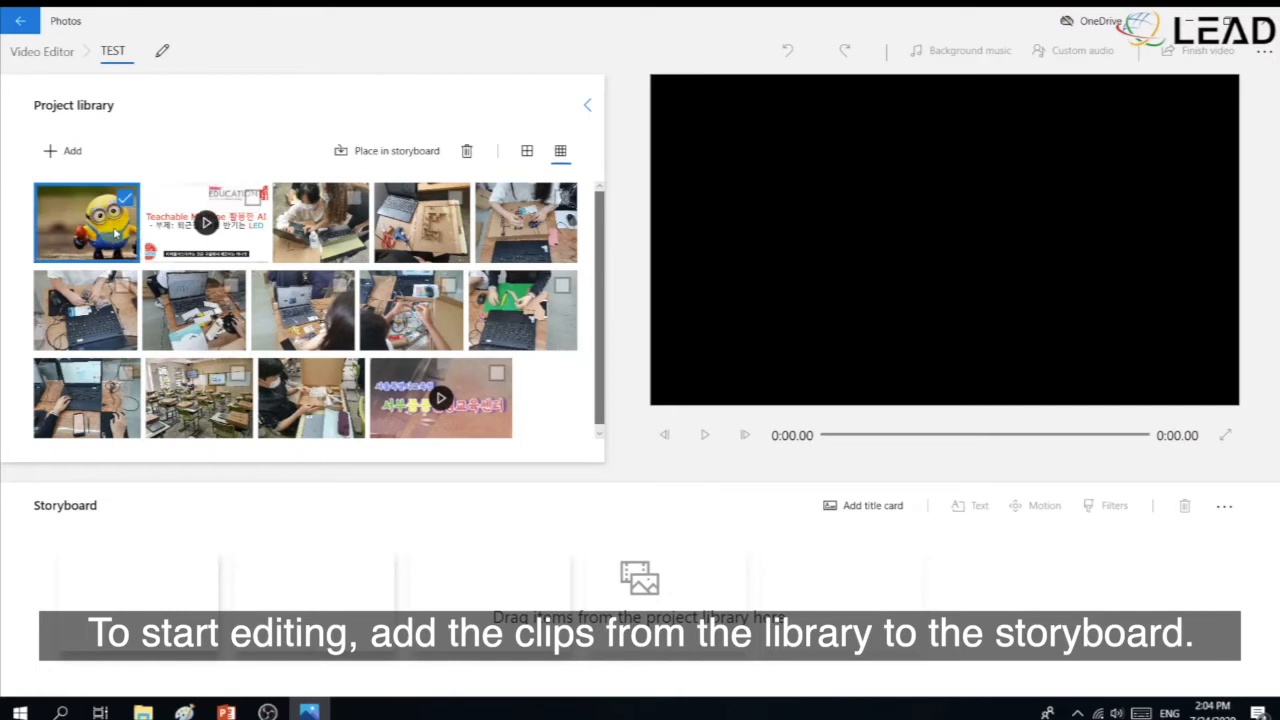
pyautogui.moveTo(115, 233); pyautogui.dragTo(140, 590)
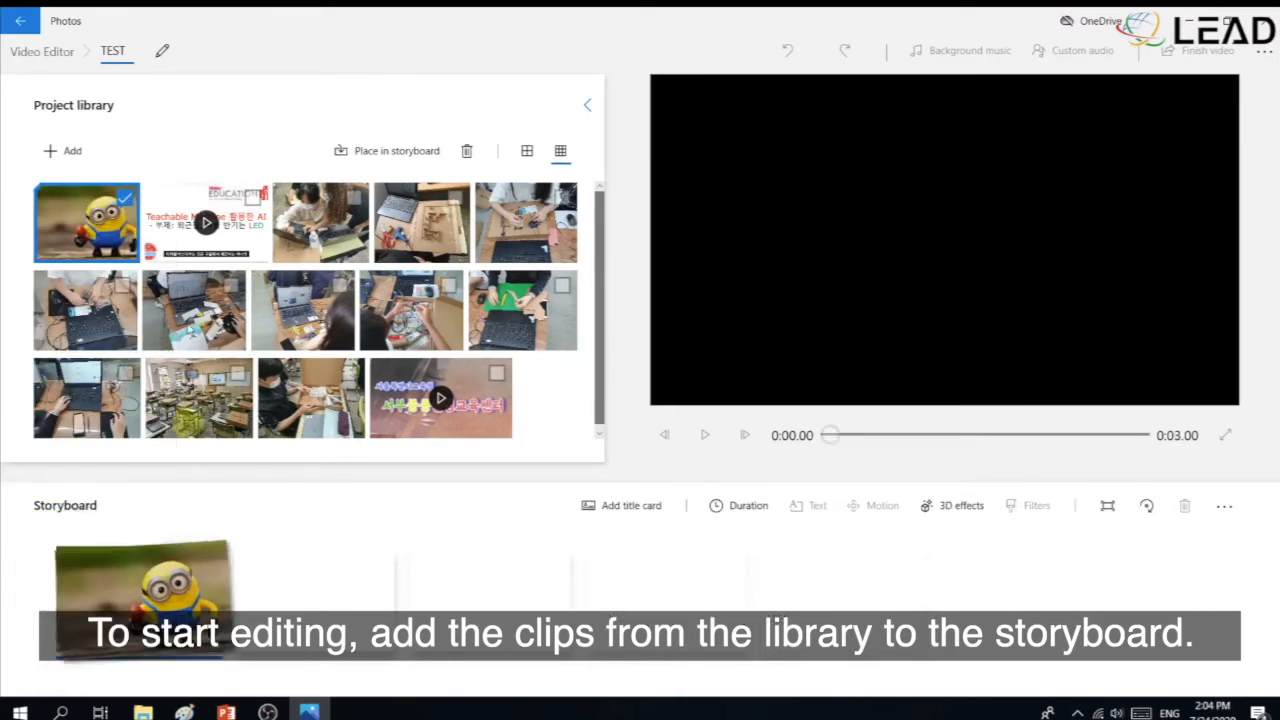
pyautogui.moveTo(182, 226); pyautogui.dragTo(335, 530)
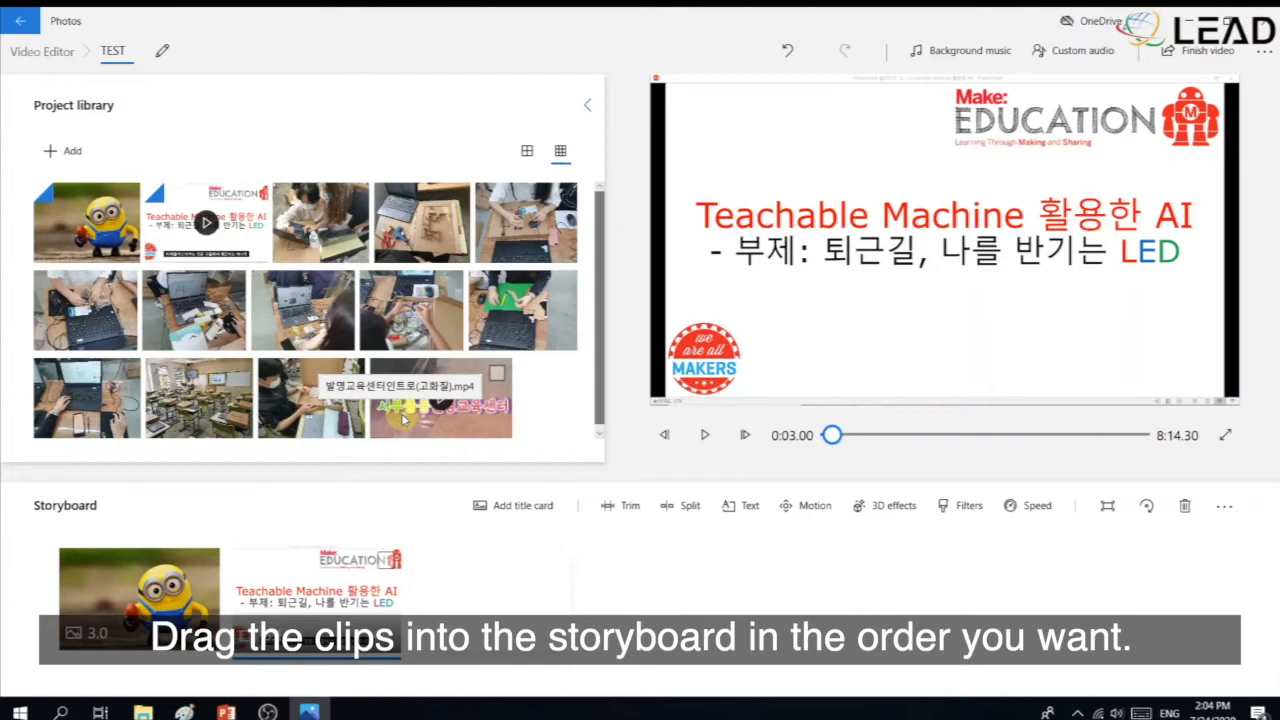
pyautogui.moveTo(334, 238); pyautogui.dragTo(515, 598)
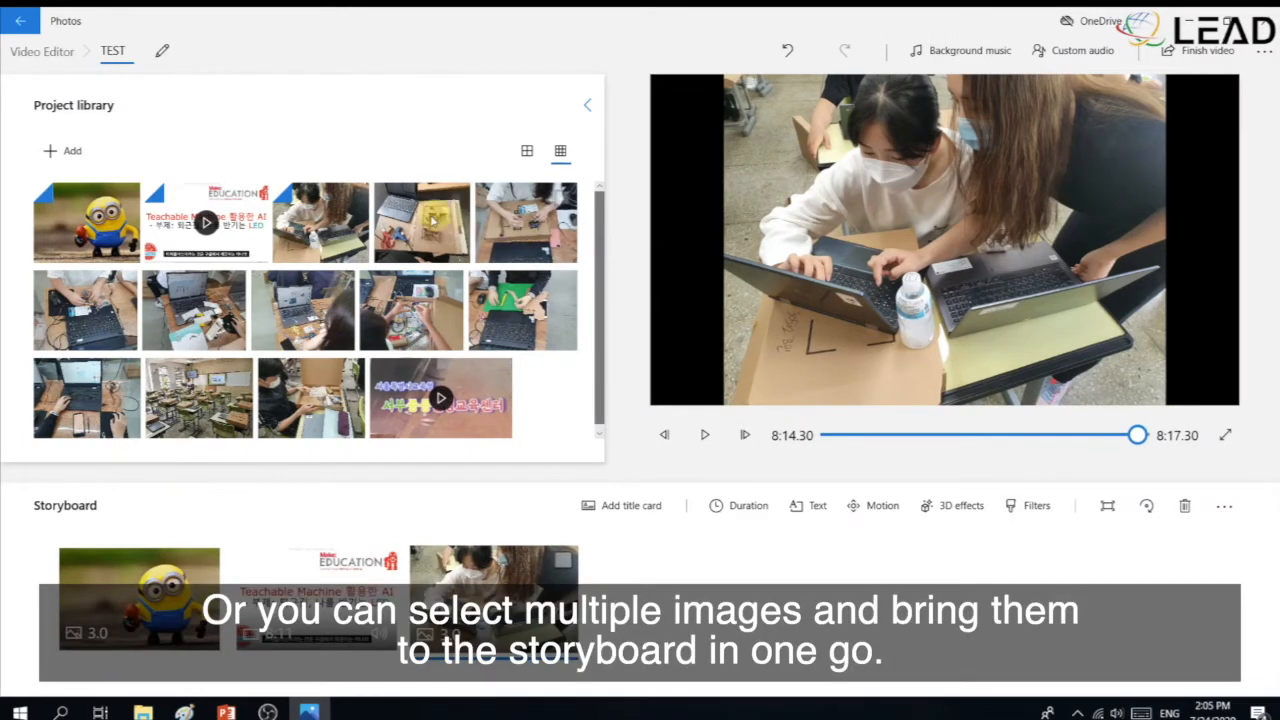
# Step: Select the first three classroom photos in the library and add them together to the end of the storyboard
pyautogui.click(356, 202)
pyautogui.click(455, 199)
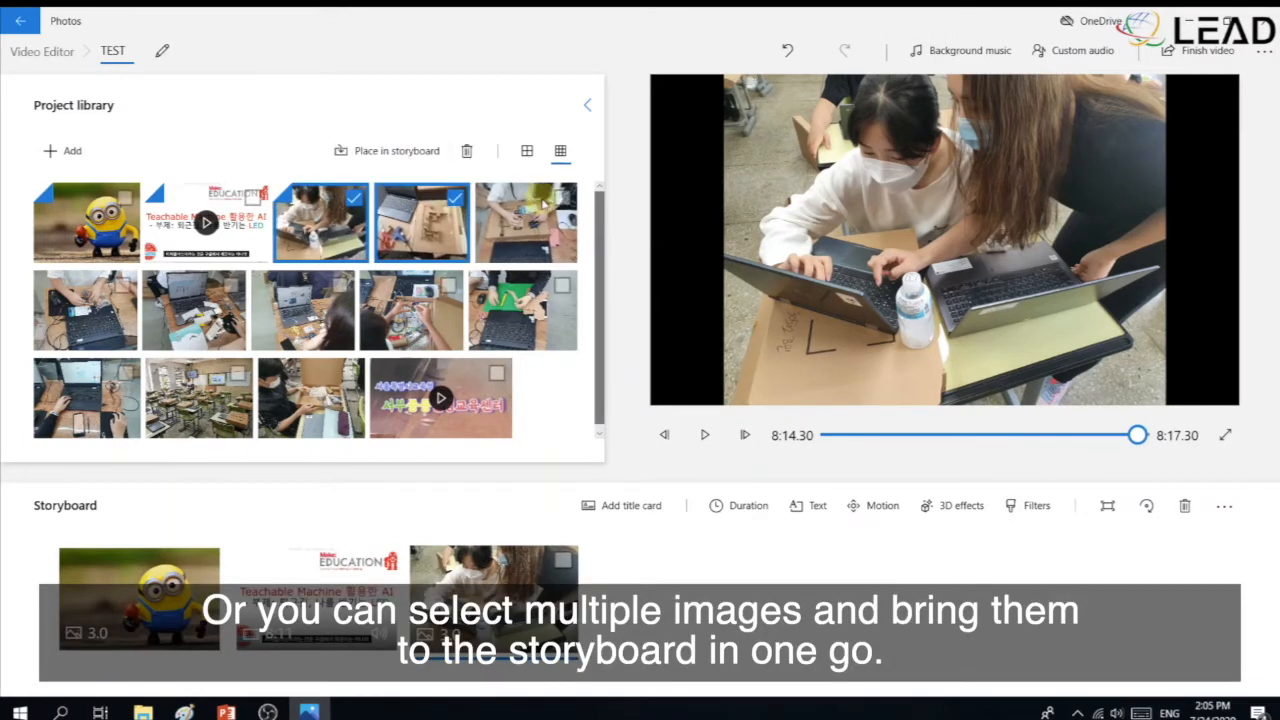
pyautogui.click(563, 199)
pyautogui.moveTo(530, 220); pyautogui.dragTo(687, 574)
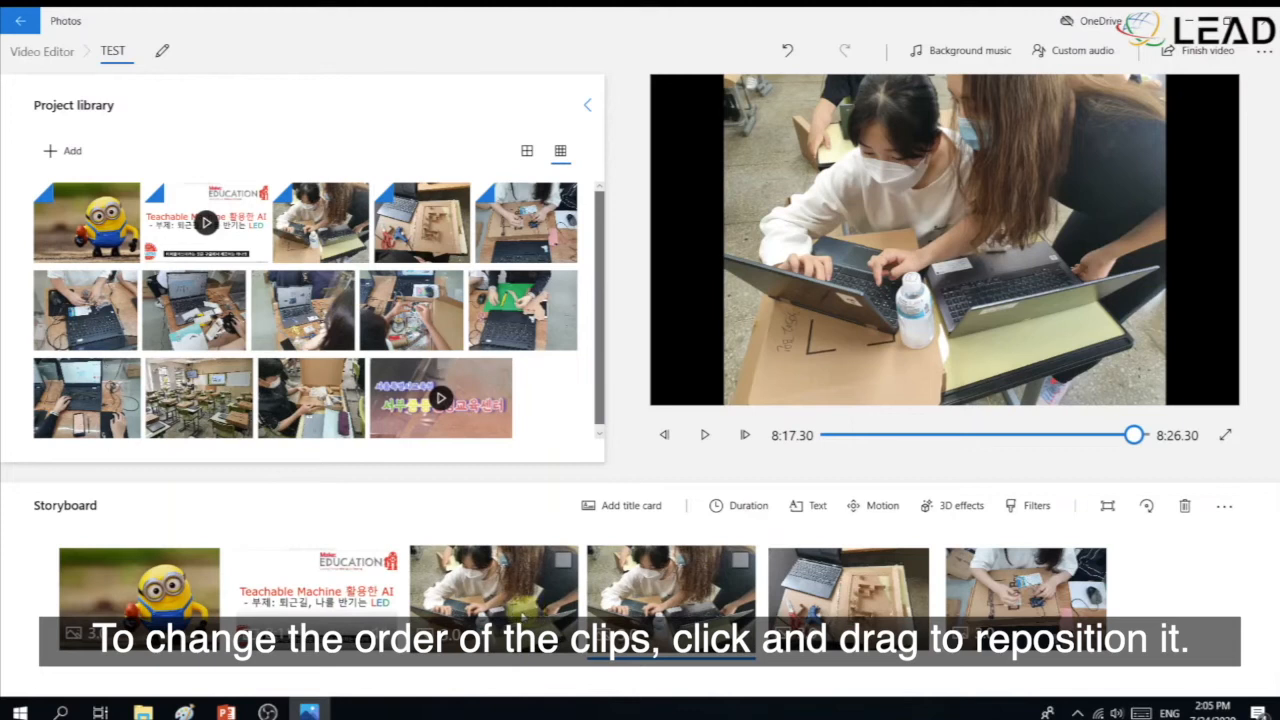
# Step: Reorder the storyboard so both copies of the first classroom photo come before the Teachable Machine video
pyautogui.moveTo(531, 608); pyautogui.dragTo(360, 600)
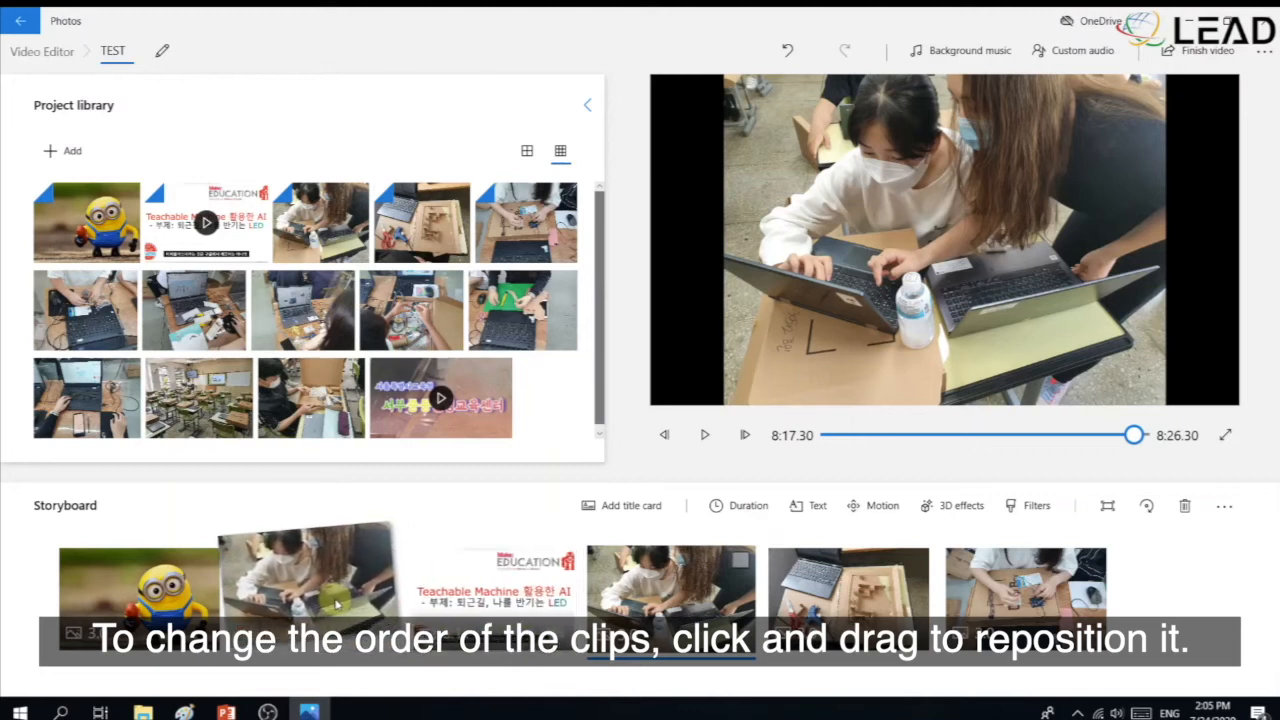
pyautogui.moveTo(692, 613); pyautogui.dragTo(502, 611)
pyautogui.moveTo(864, 604); pyautogui.dragTo(738, 599)
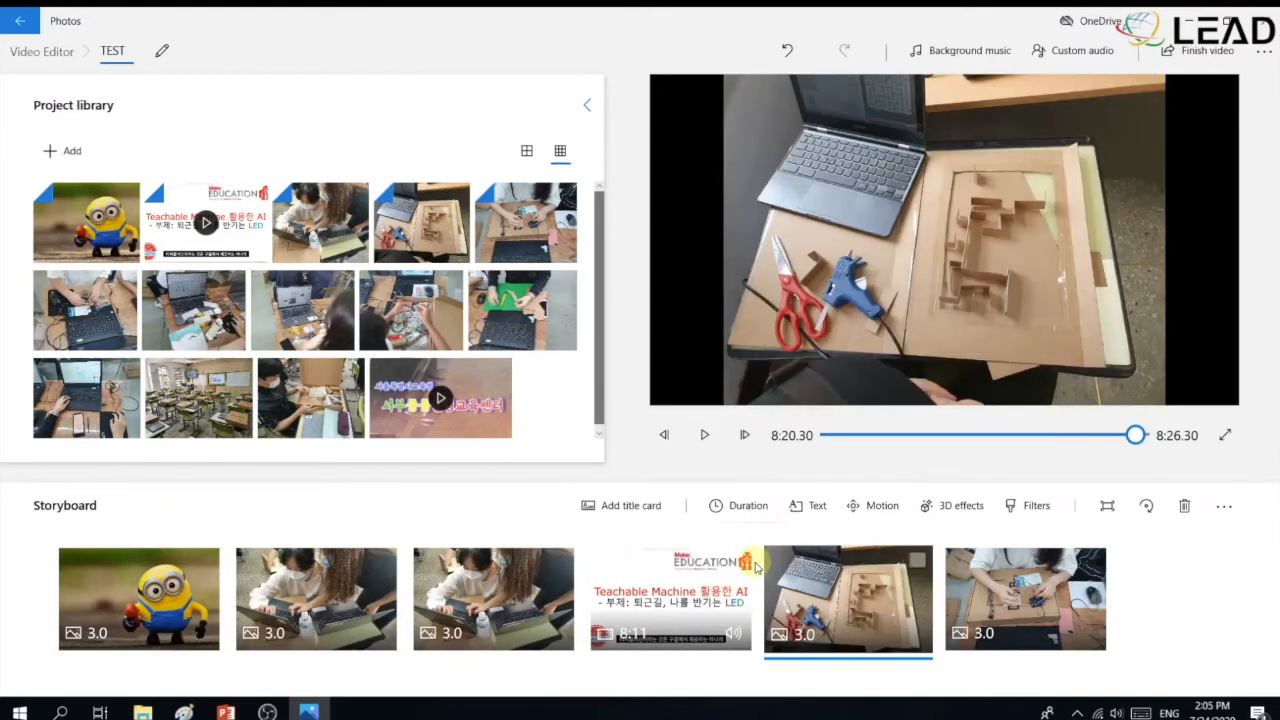
# Step: Check the durations of the first four storyboard clips one by one
pyautogui.click(205, 590)
pyautogui.click(280, 600)
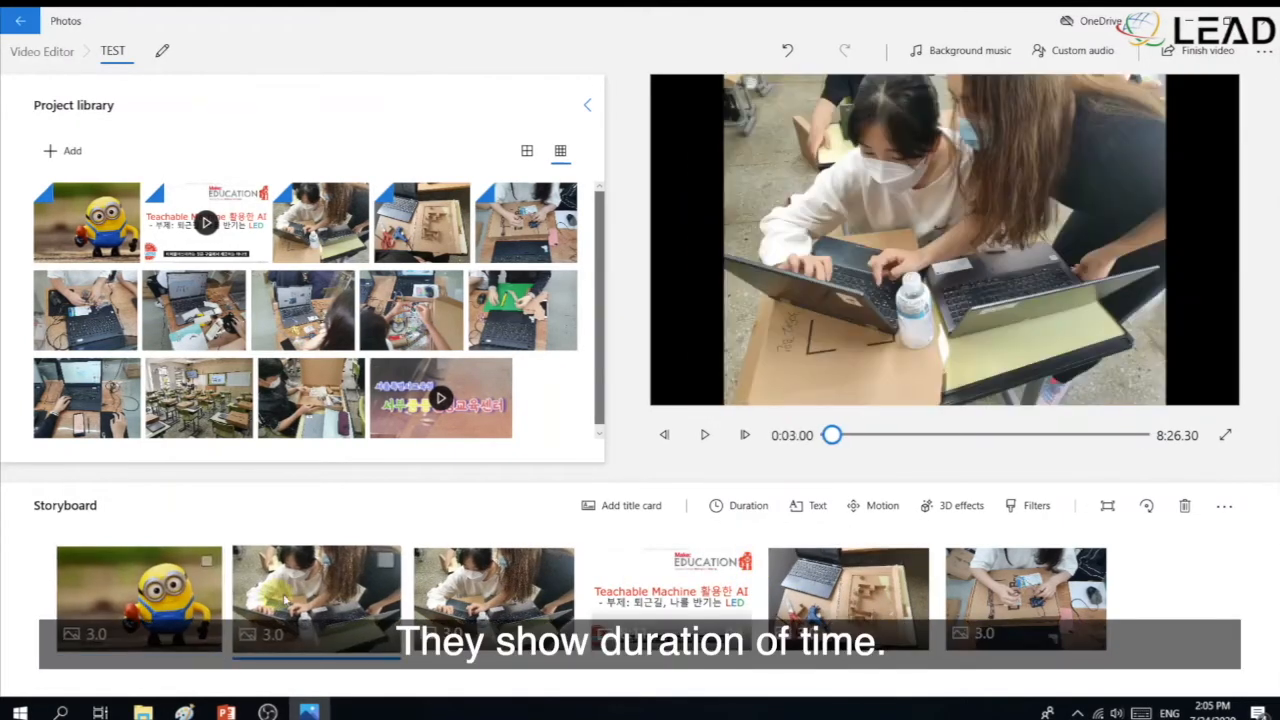
pyautogui.click(500, 605)
pyautogui.click(680, 600)
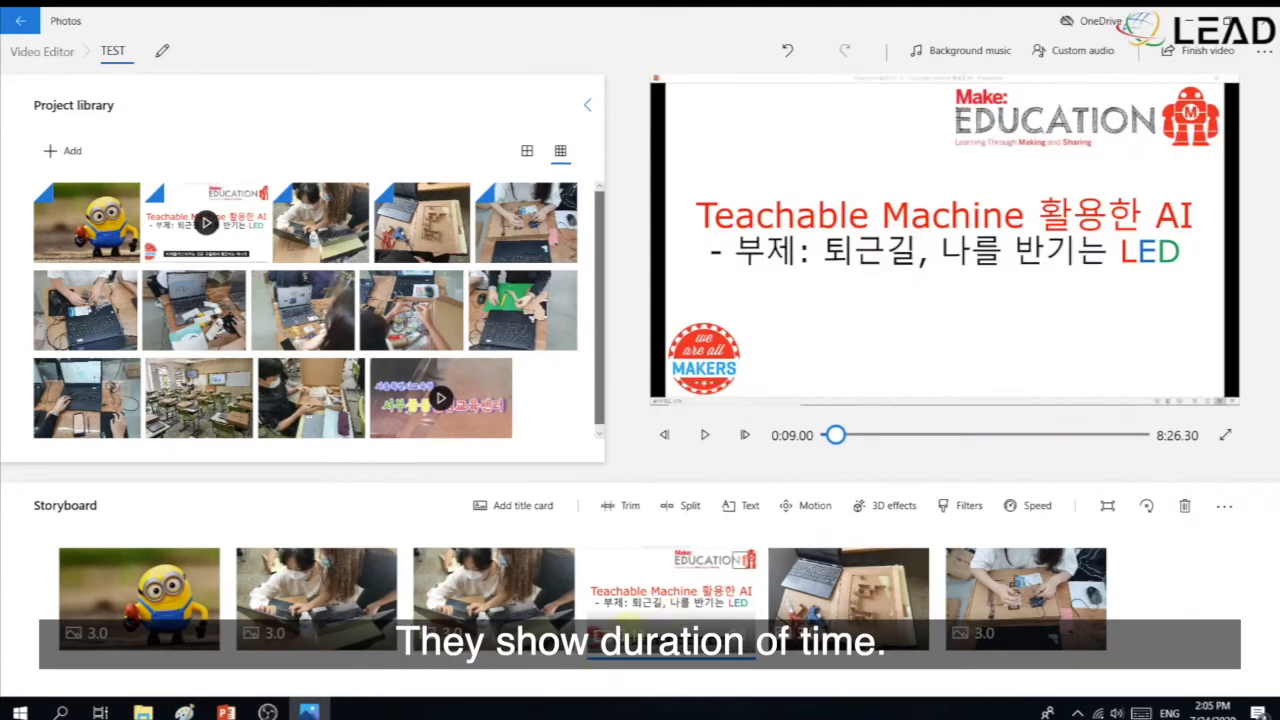
# Step: Set the duration of the second storyboard clip to 5 seconds
pyautogui.click(328, 597)
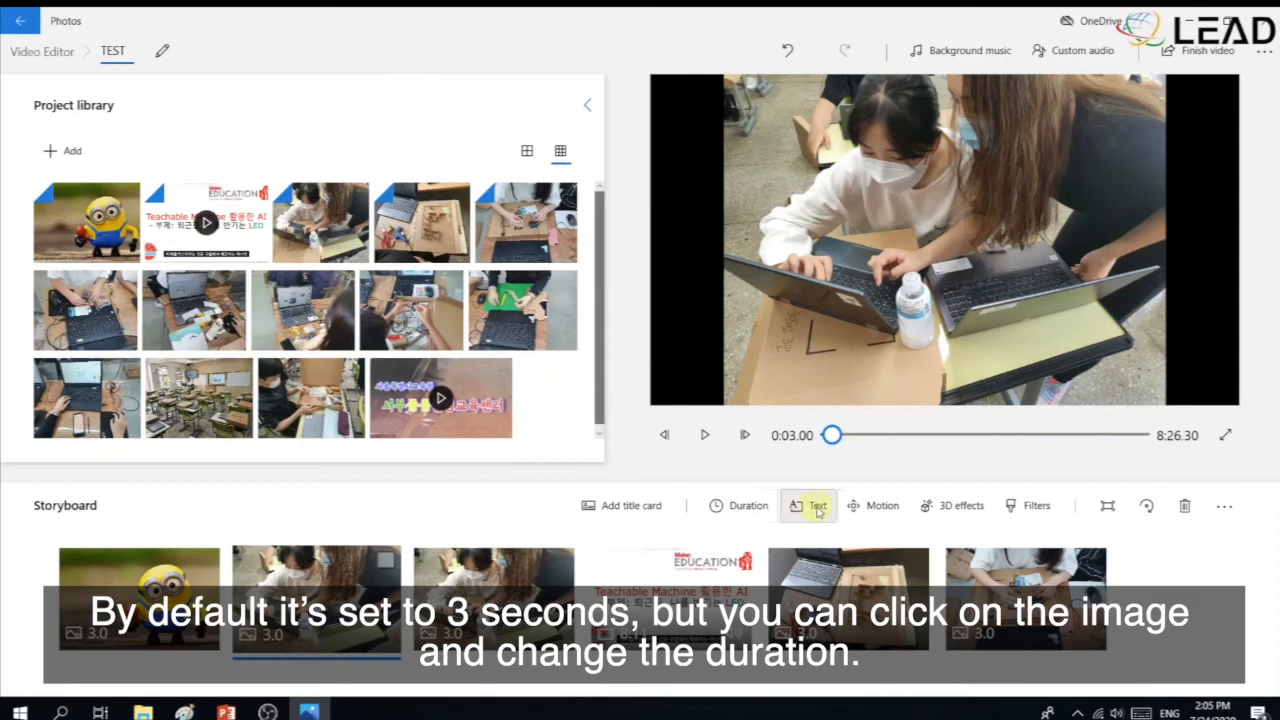
pyautogui.click(745, 505)
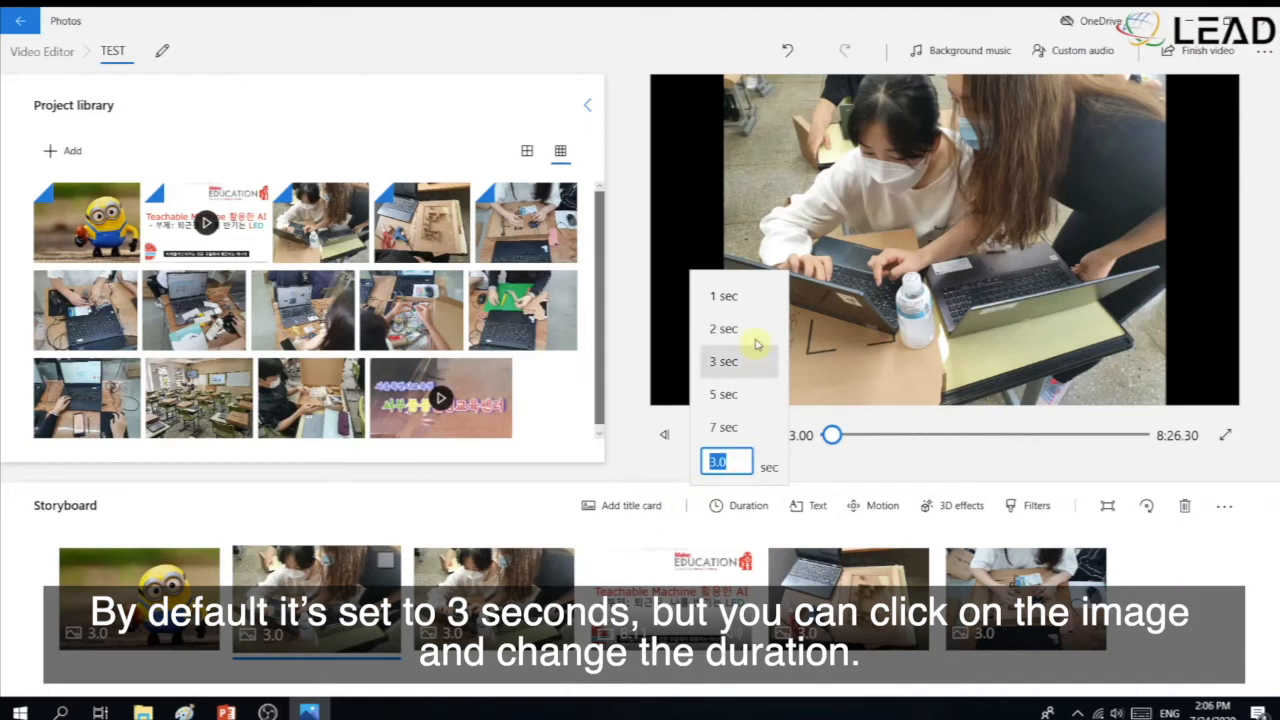
pyautogui.click(736, 467)
pyautogui.write('5')
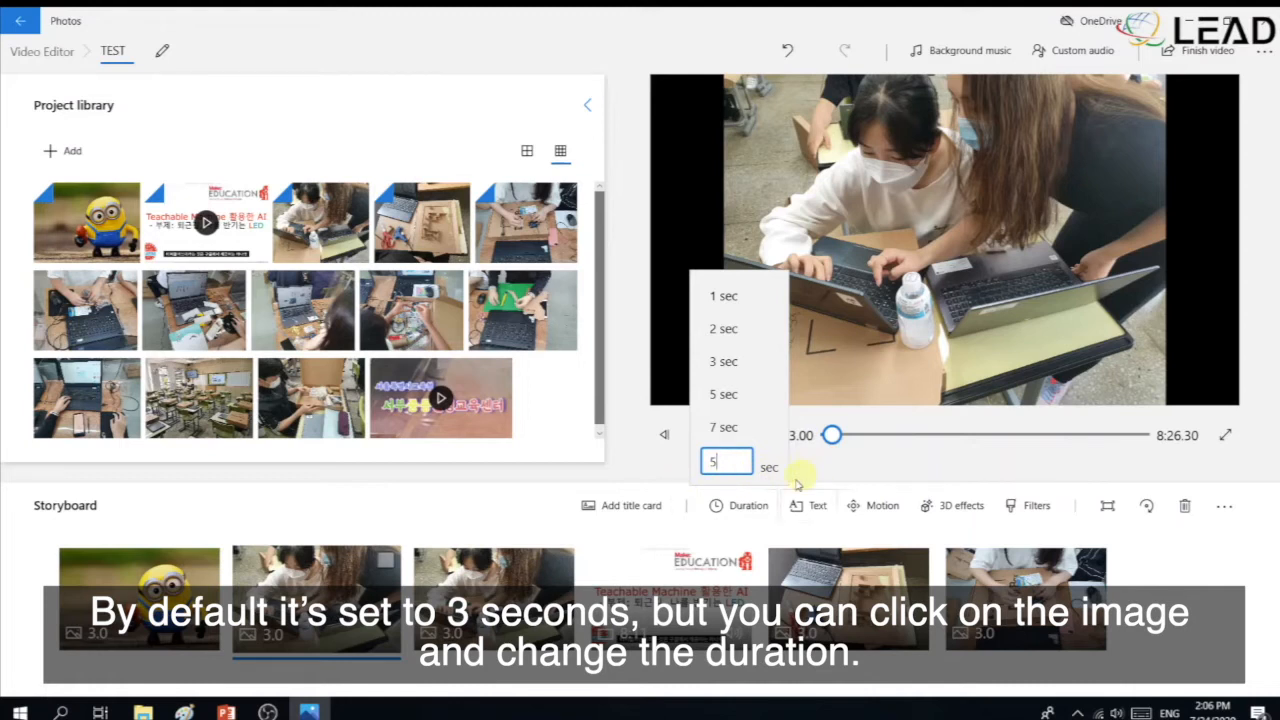
pyautogui.press('Return')
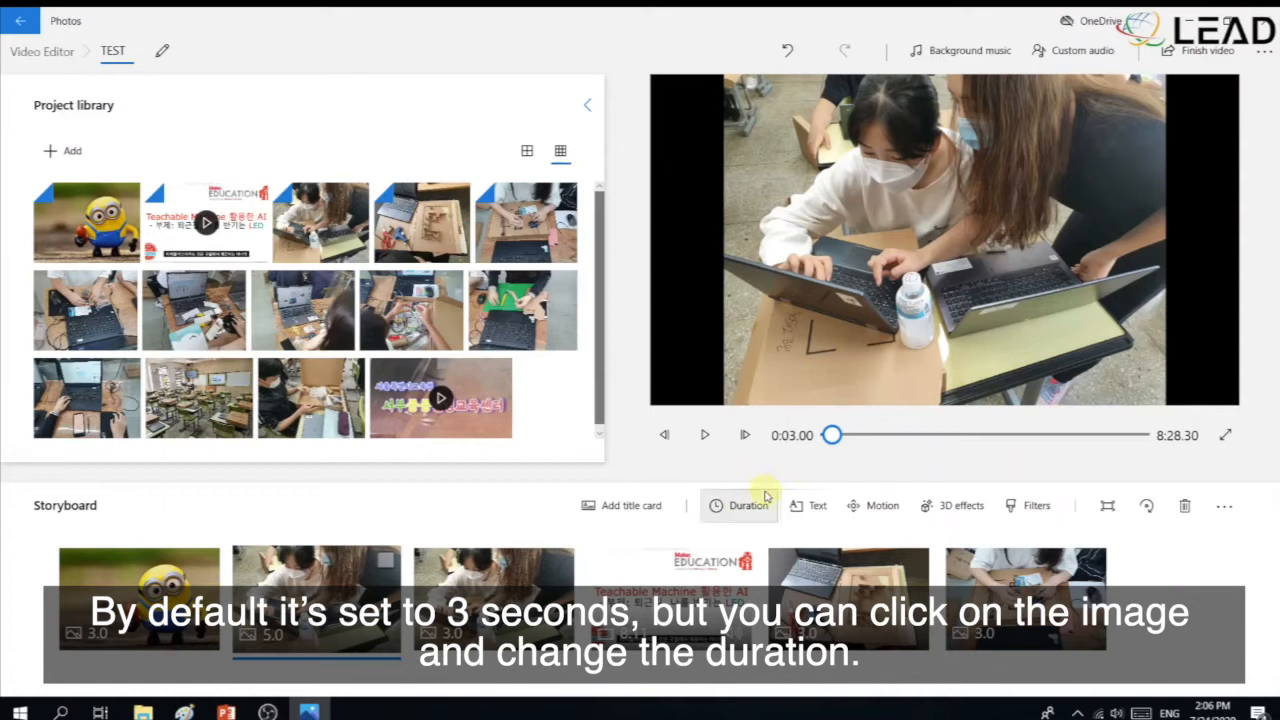
# Step: Review the second clip's duration setting and check the first two clips in the storyboard
pyautogui.click(764, 499)
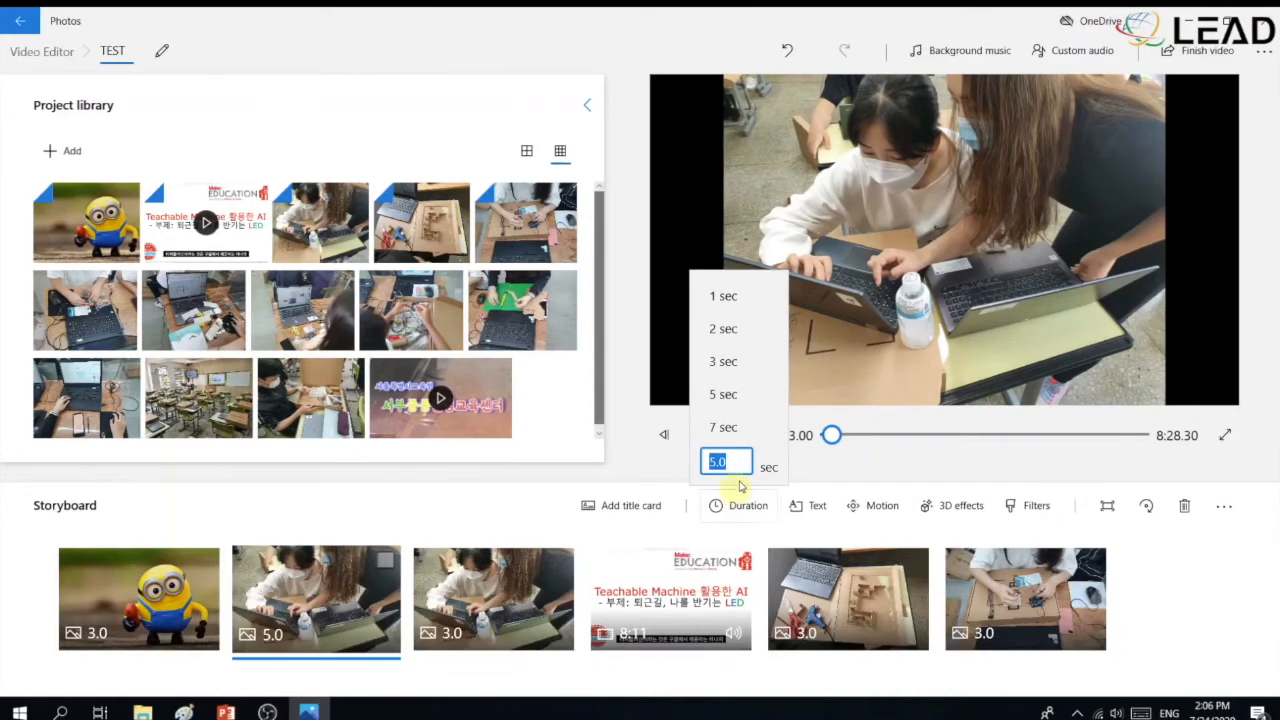
pyautogui.click(352, 645)
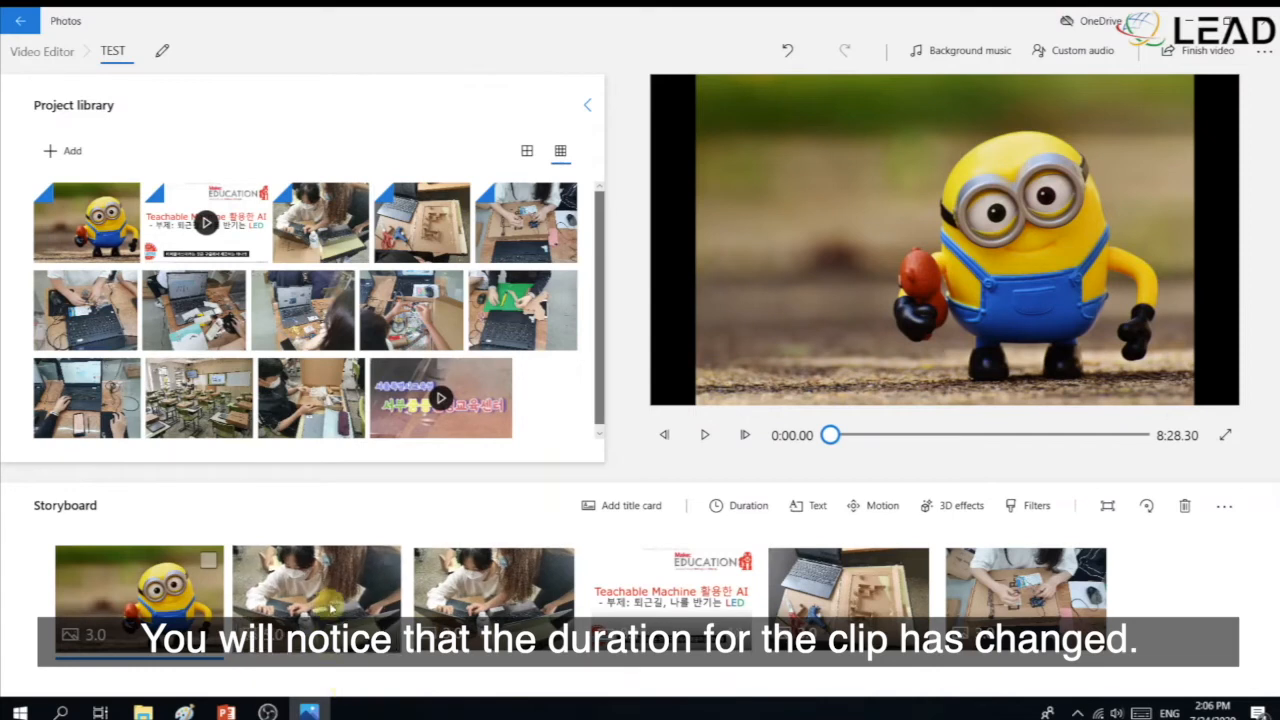
pyautogui.click(305, 585)
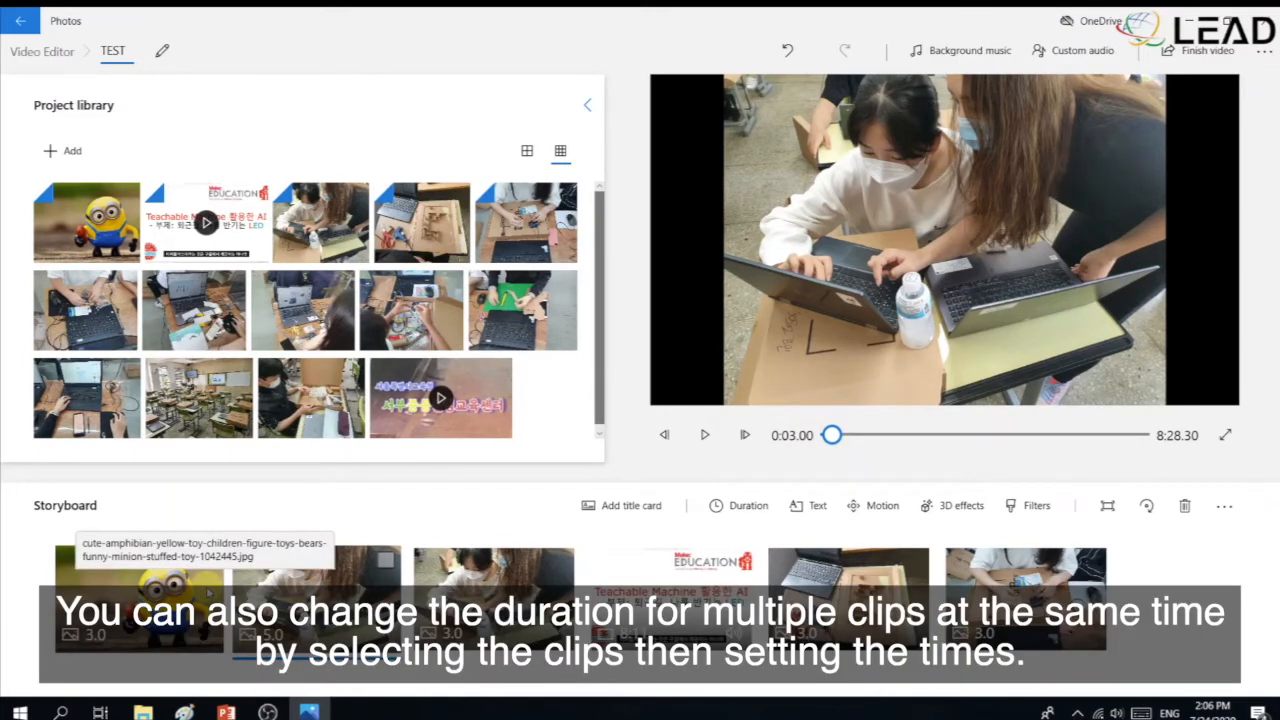
# Step: Select the first three storyboard clips together and set their duration to 3 seconds
pyautogui.click(208, 561)
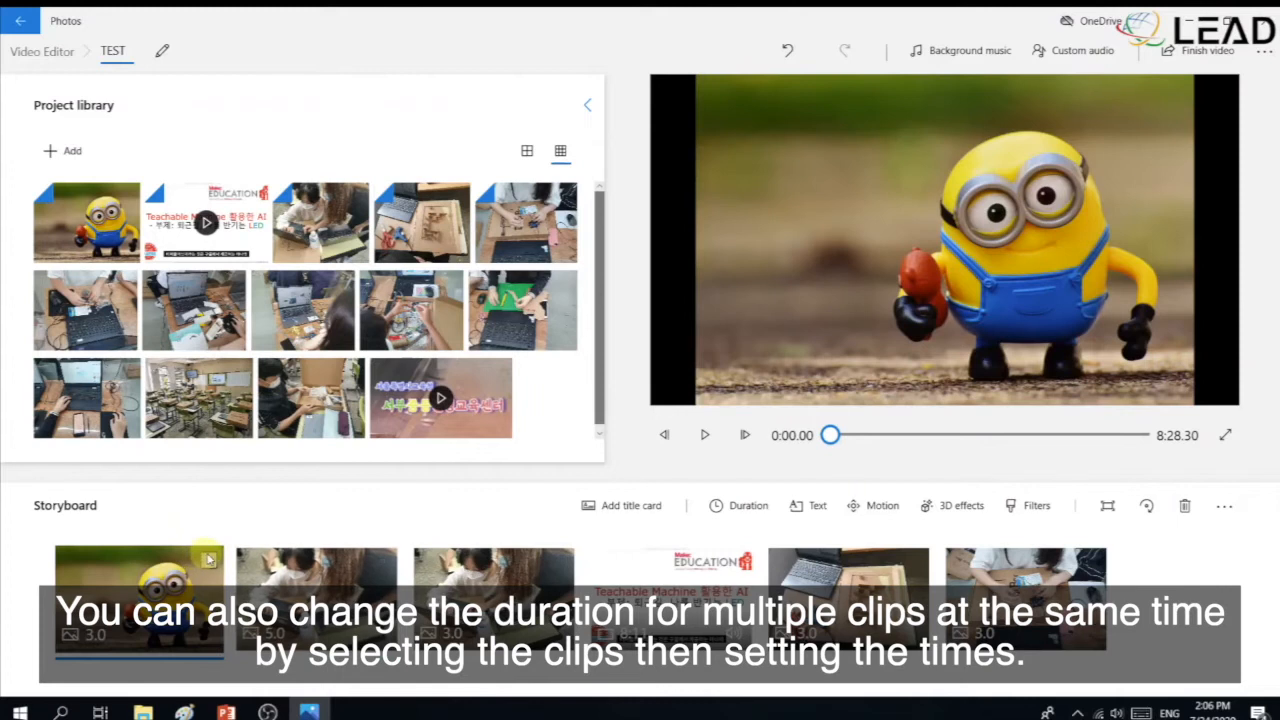
pyautogui.click(381, 561)
pyautogui.click(560, 561)
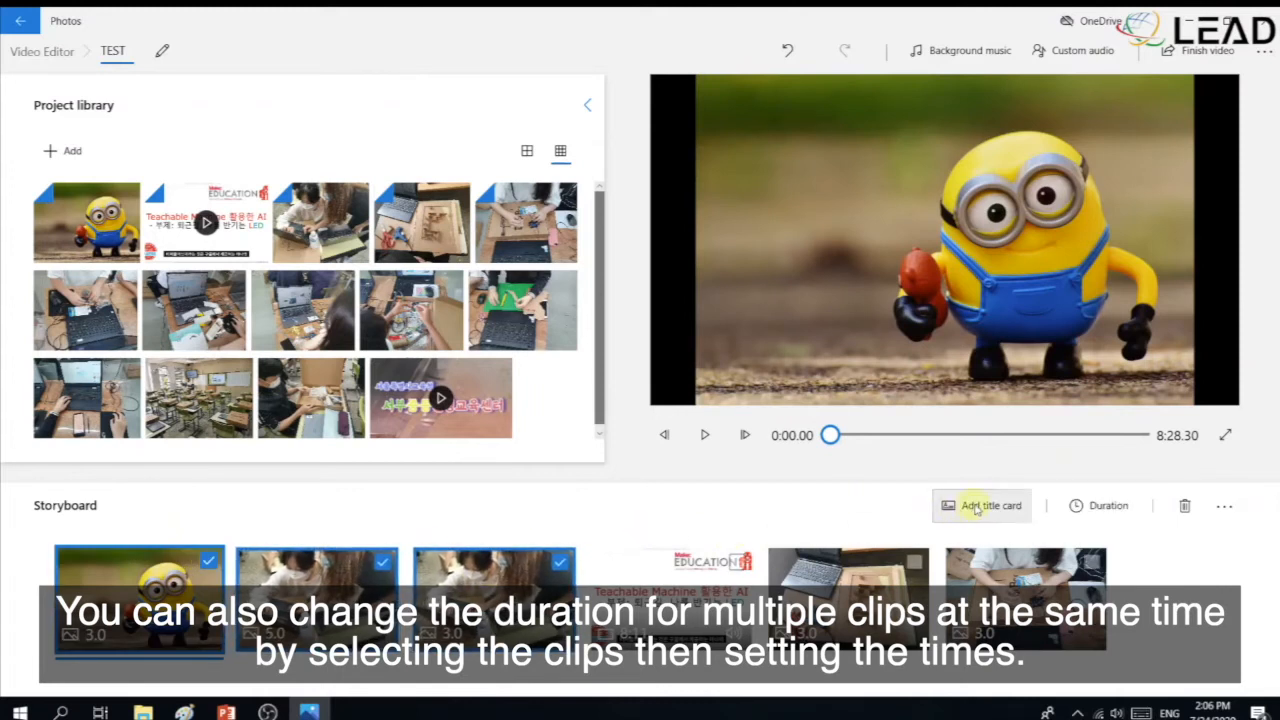
pyautogui.click(1098, 505)
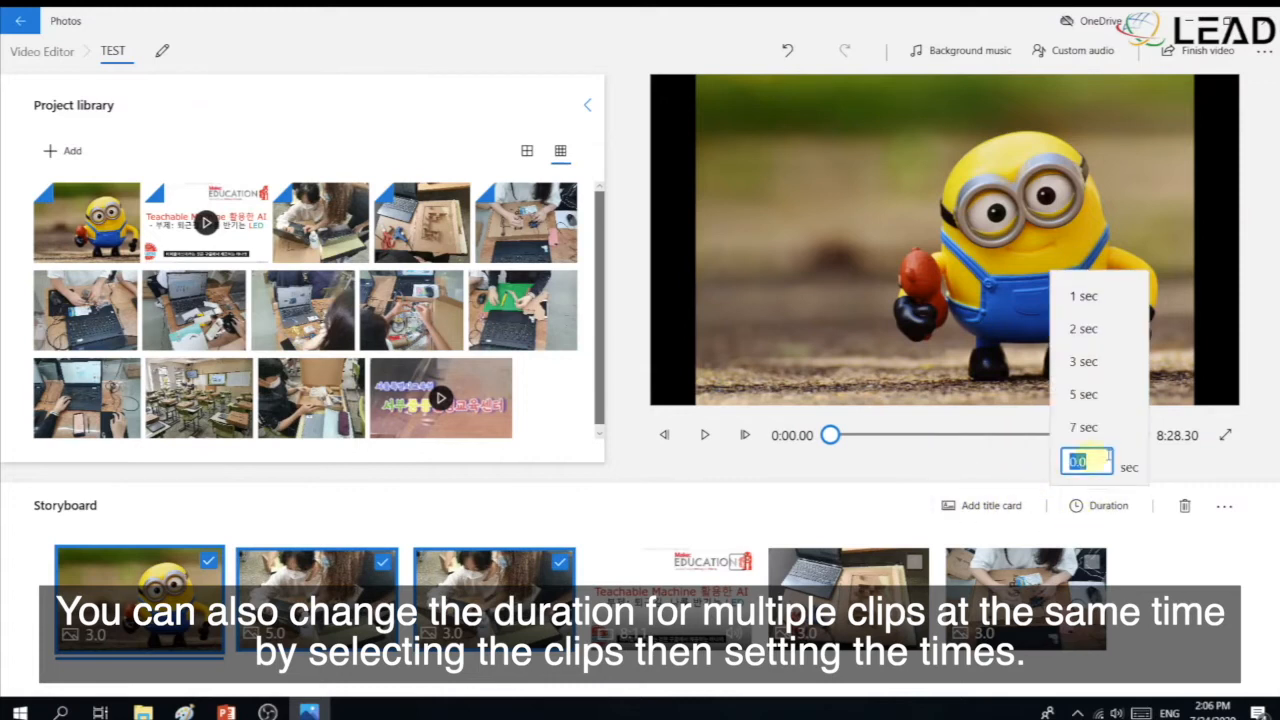
pyautogui.click(1105, 366)
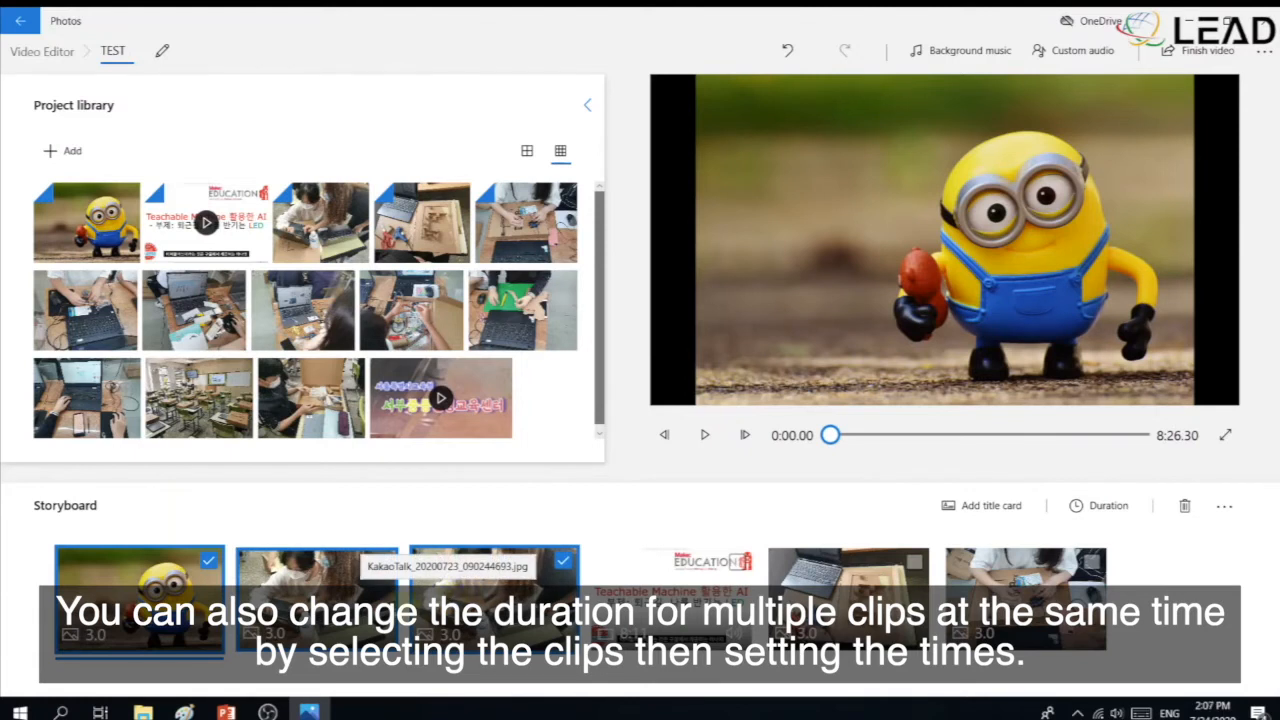
# Step: Try trimming the Teachable Machine video at both ends to shorten its clip length
pyautogui.click(635, 588)
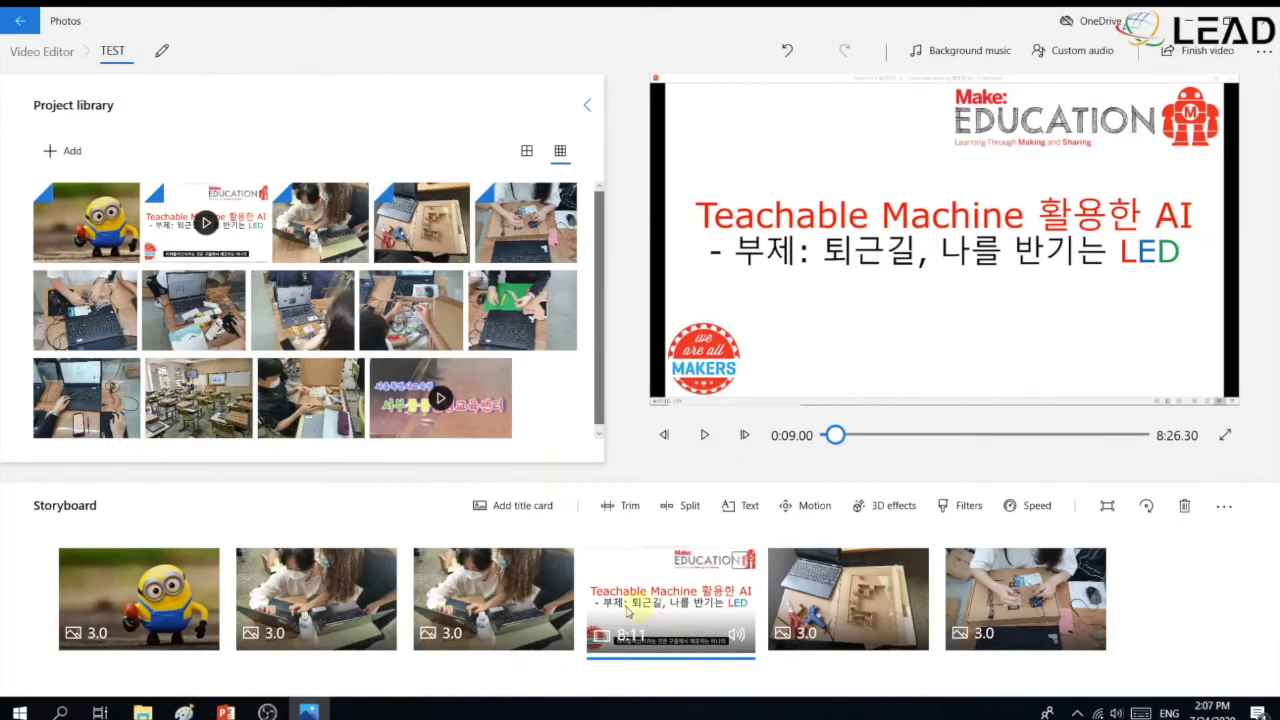
pyautogui.click(616, 612)
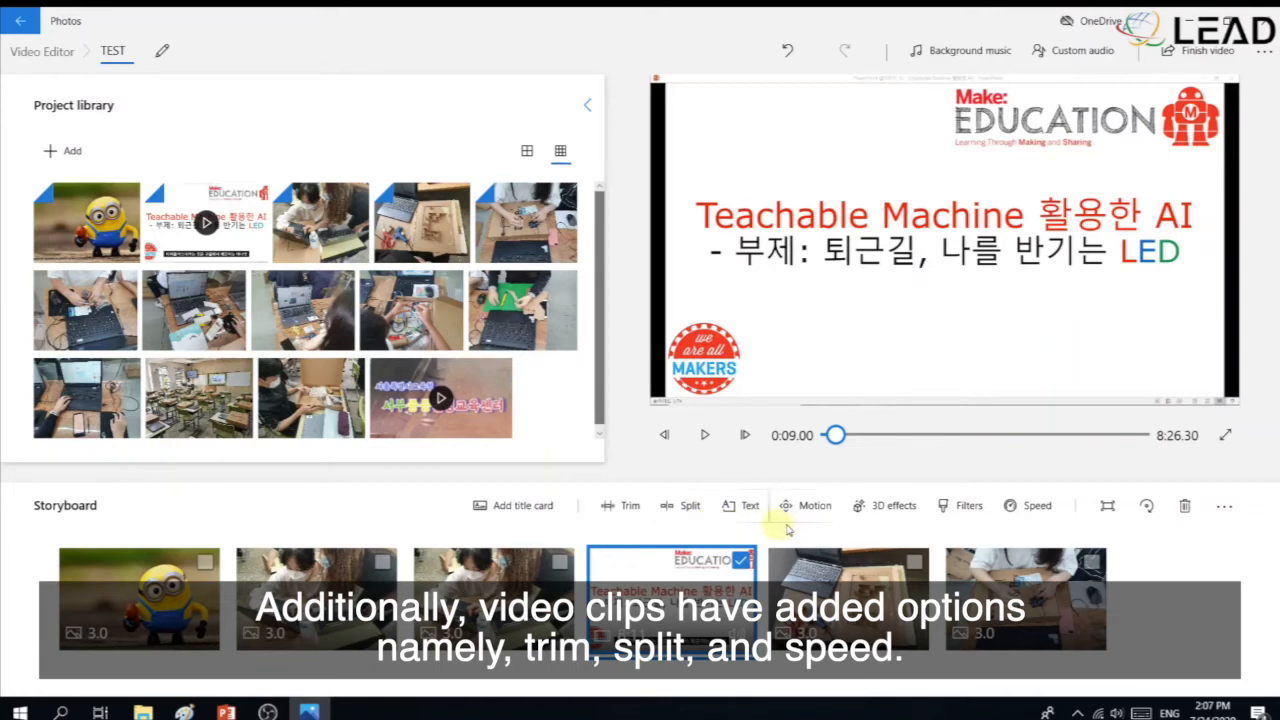
pyautogui.click(620, 505)
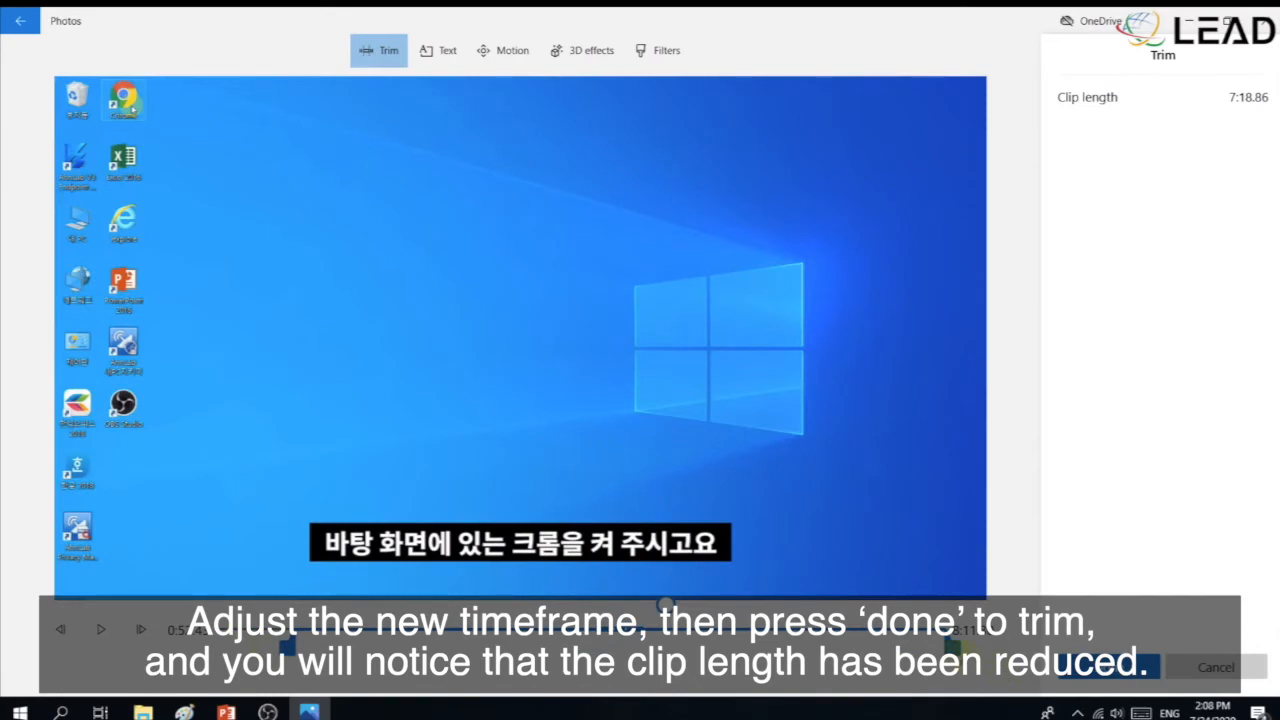
pyautogui.moveTo(950, 646); pyautogui.dragTo(815, 646)
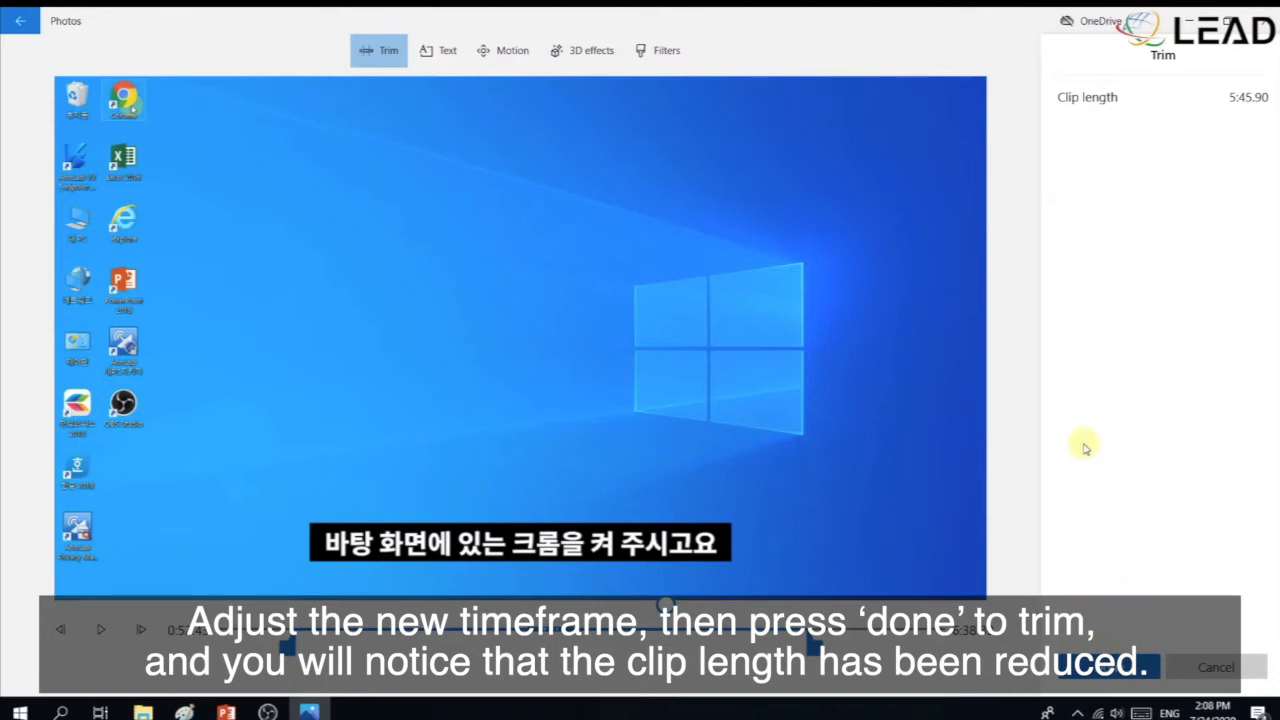
pyautogui.moveTo(290, 650); pyautogui.dragTo(663, 605)
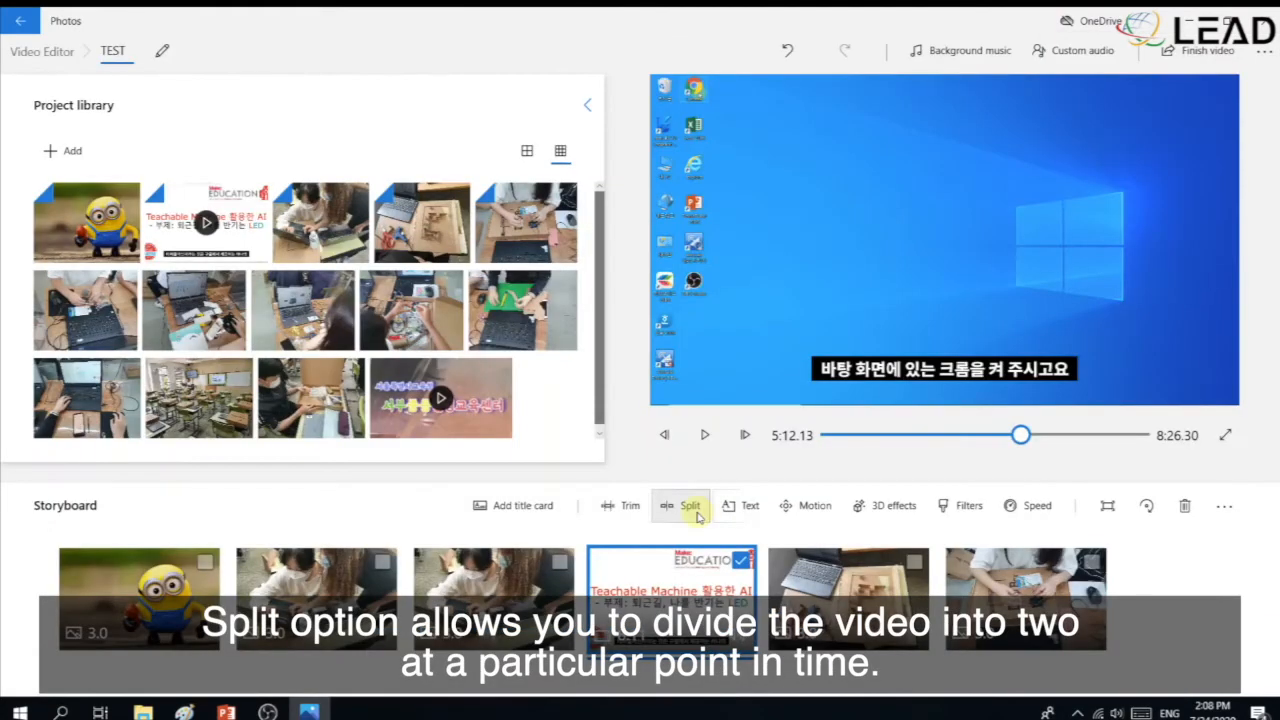
# Step: Try different split points for dividing the Teachable Machine video into two clips
pyautogui.click(697, 512)
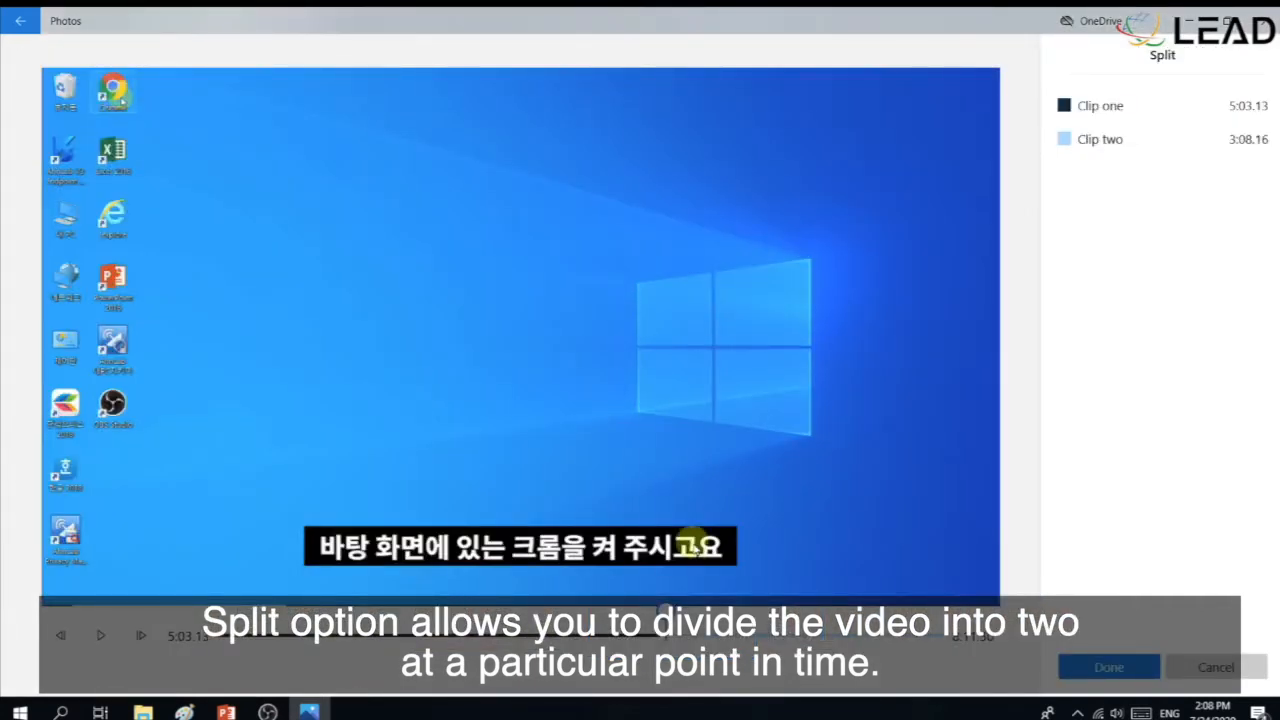
pyautogui.moveTo(663, 605)
pyautogui.mouseDown()
pyautogui.moveTo(544, 608)
pyautogui.moveTo(653, 608)
pyautogui.moveTo(578, 628)
pyautogui.mouseUp()
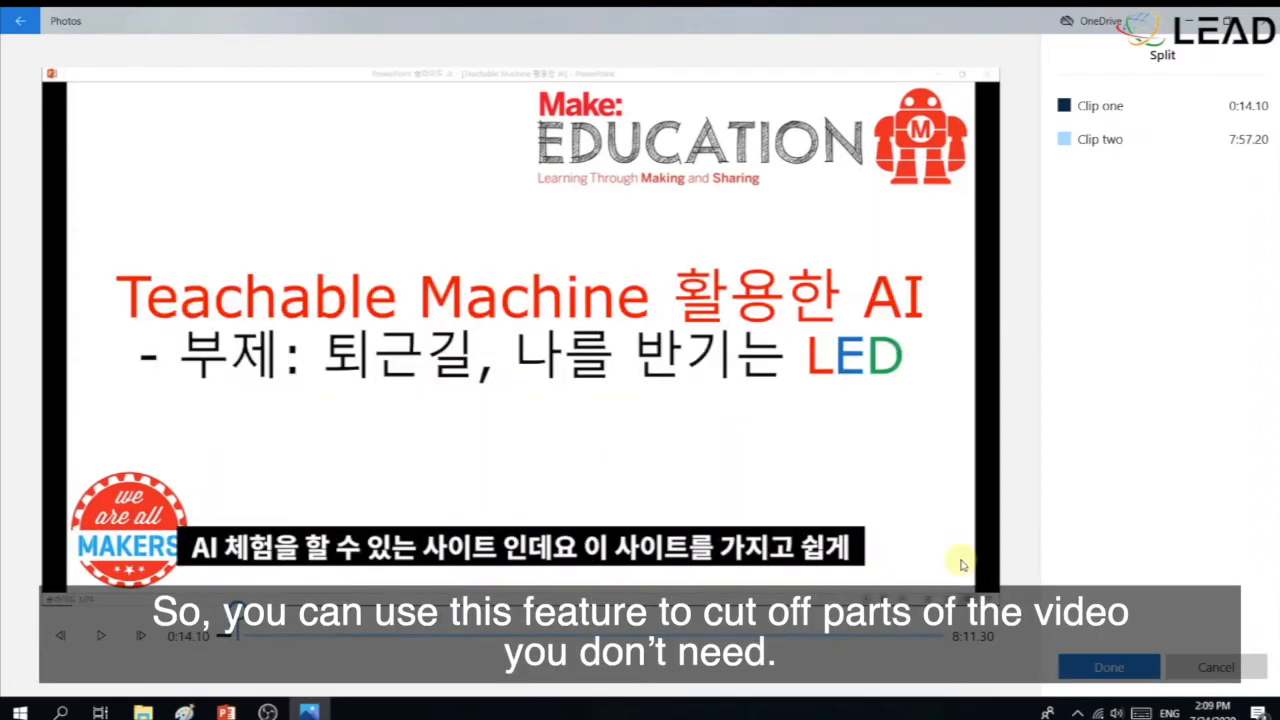
pyautogui.moveTo(238, 608); pyautogui.dragTo(410, 608)
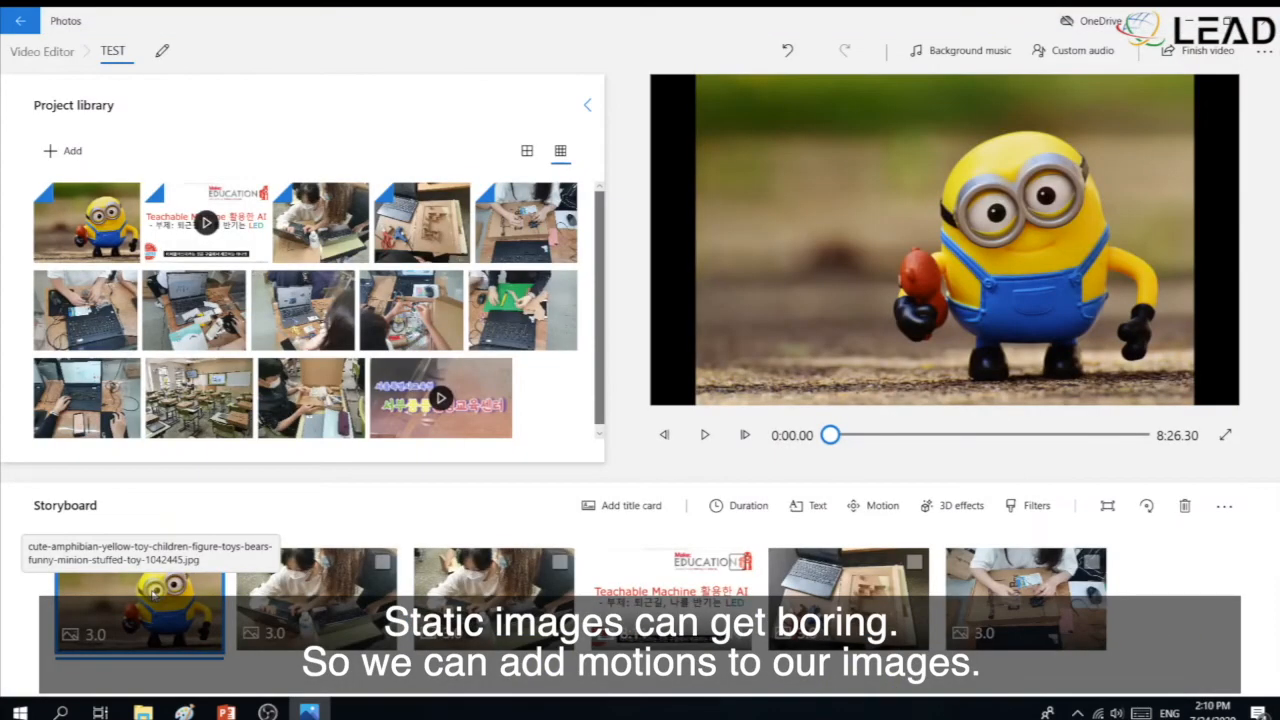
# Step: Preview the Zoom out center motion on the minion image, and replace it with Zoom out right
pyautogui.click(153, 592)
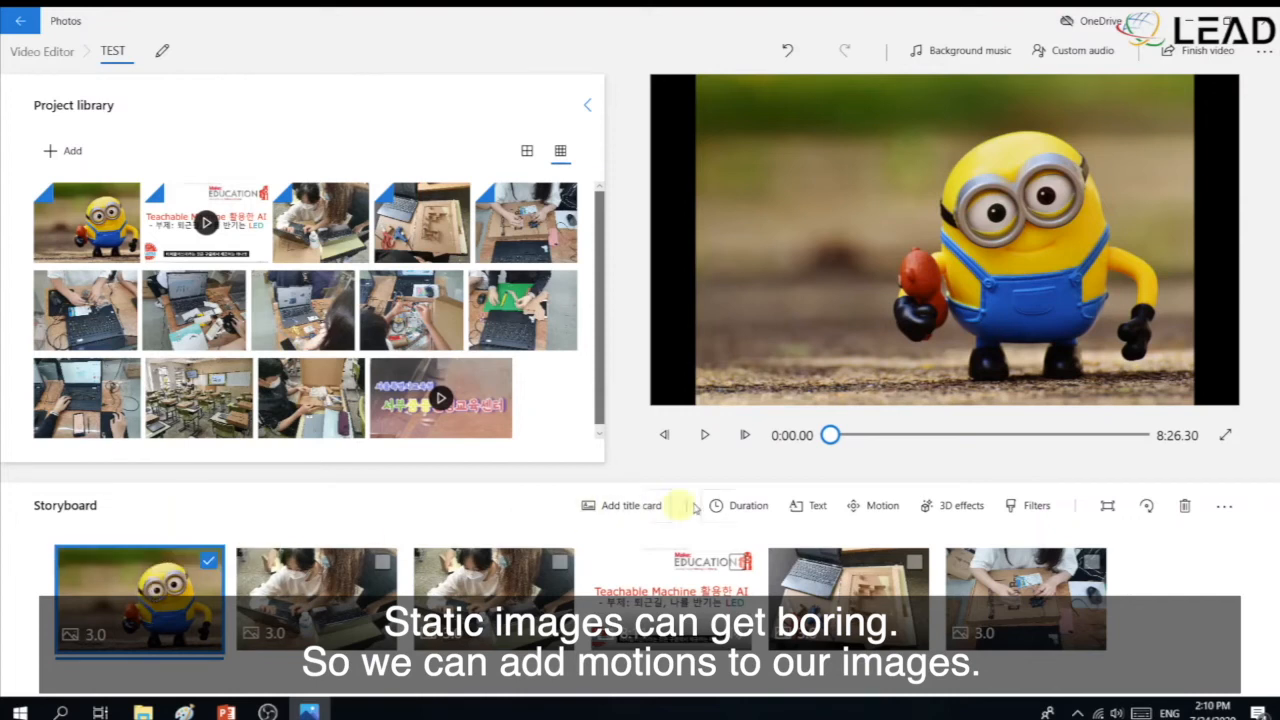
pyautogui.click(848, 510)
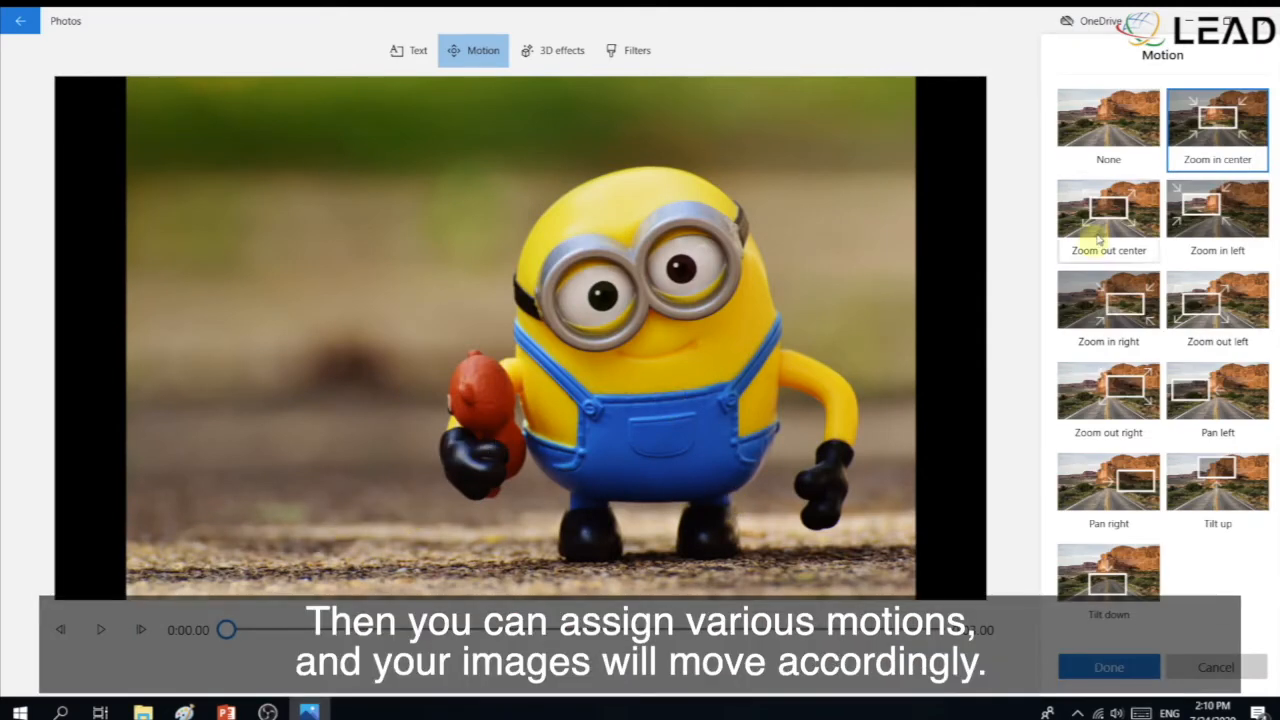
pyautogui.click(1105, 212)
pyautogui.click(104, 631)
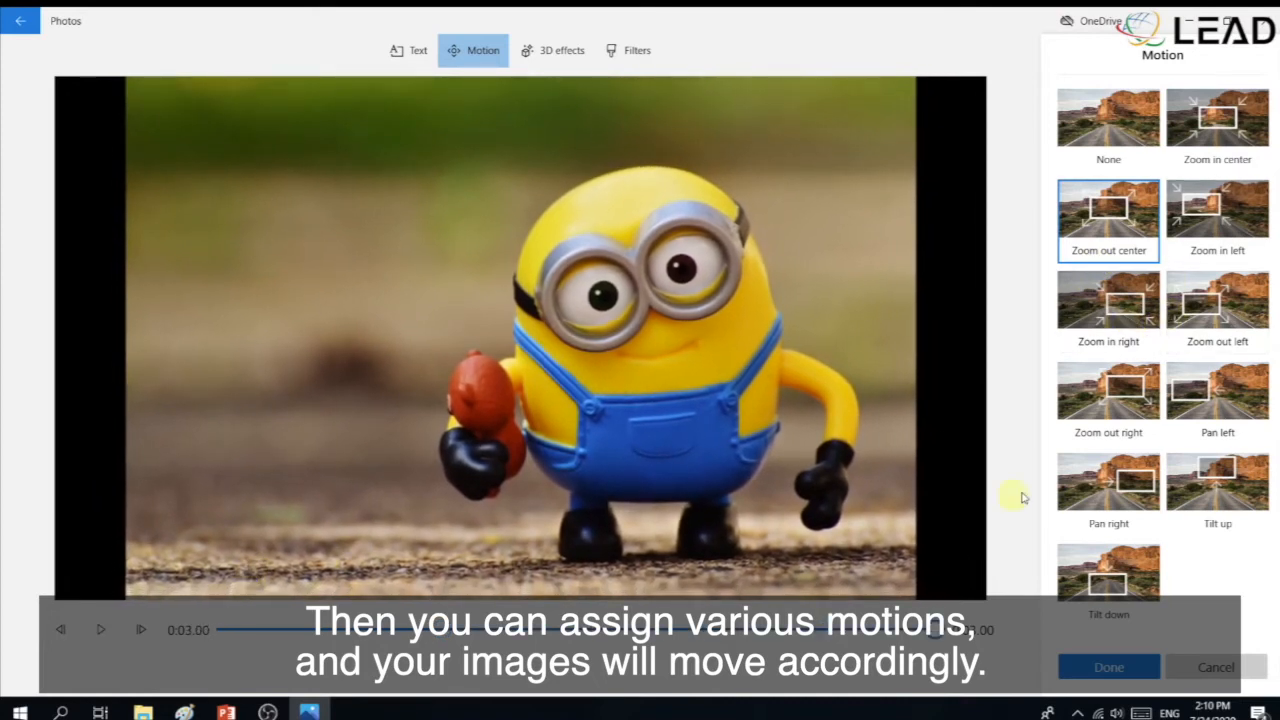
pyautogui.click(1110, 405)
pyautogui.click(100, 631)
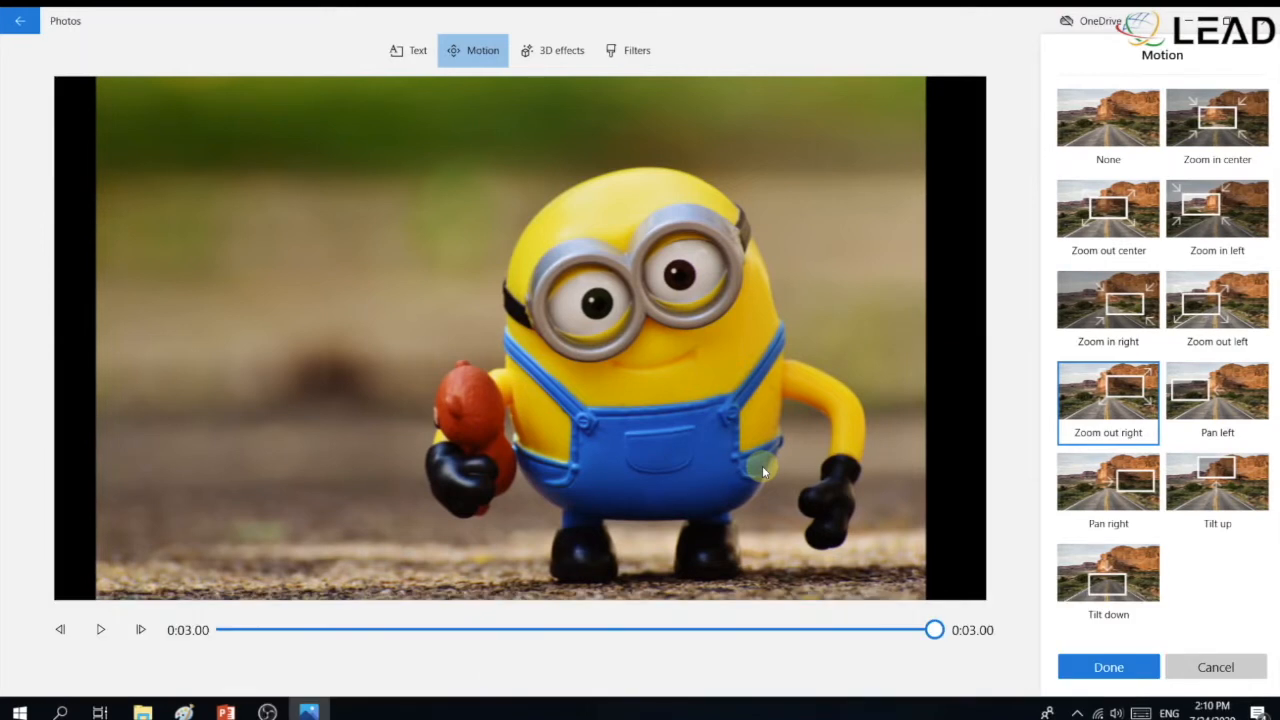
# Step: Add the Autumn leaves 3D effect to the minion image, lower its volume to about a quarter, and play it back
pyautogui.click(564, 60)
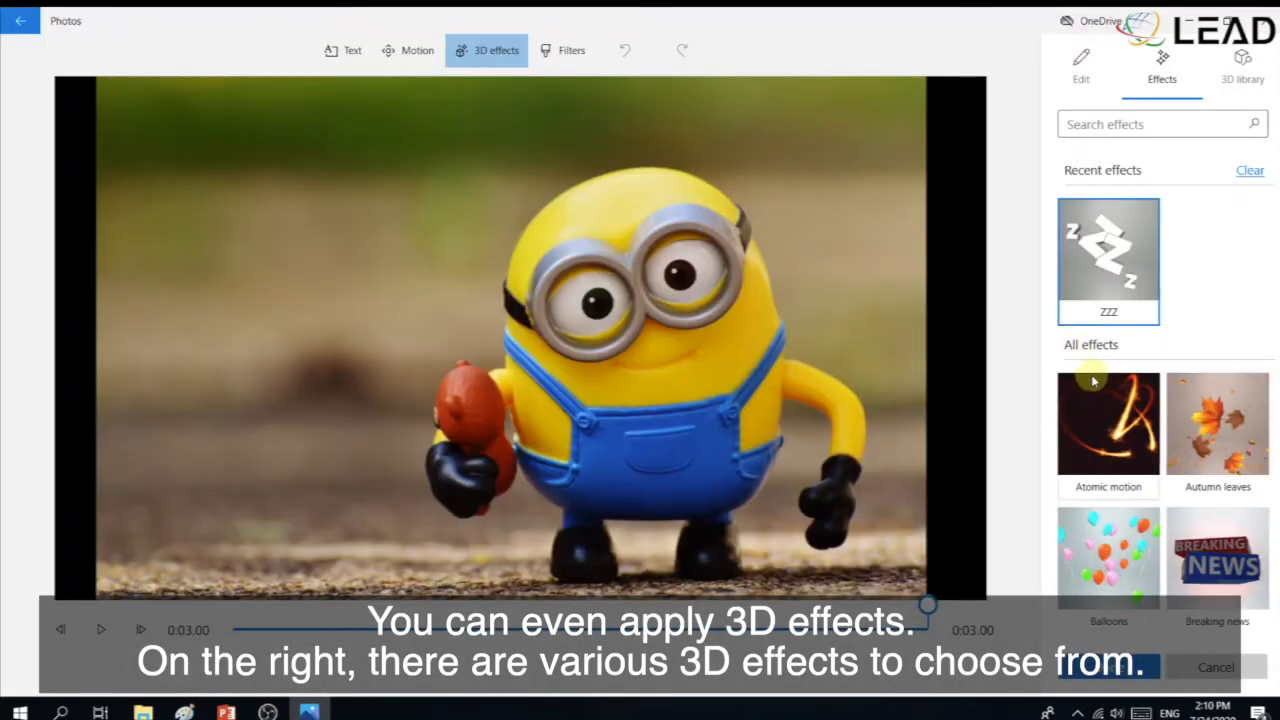
pyautogui.scroll(-1, 1100, 380)
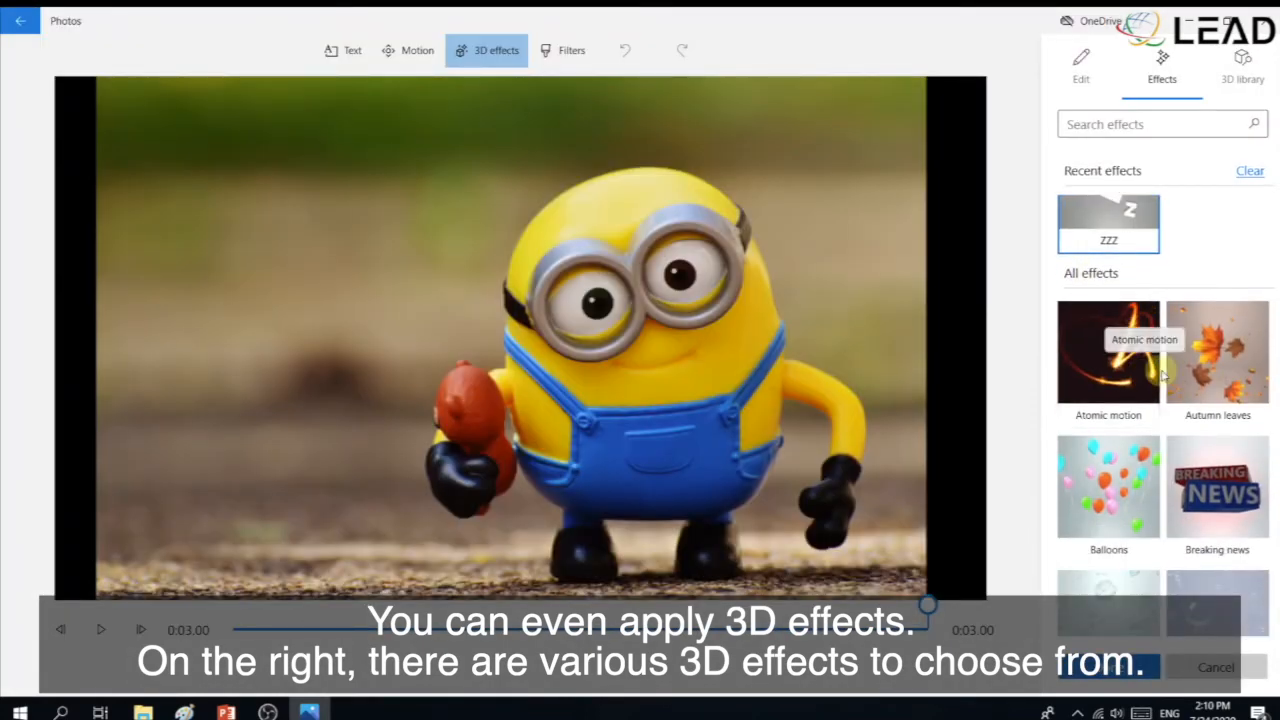
pyautogui.moveTo(1213, 378); pyautogui.dragTo(624, 322)
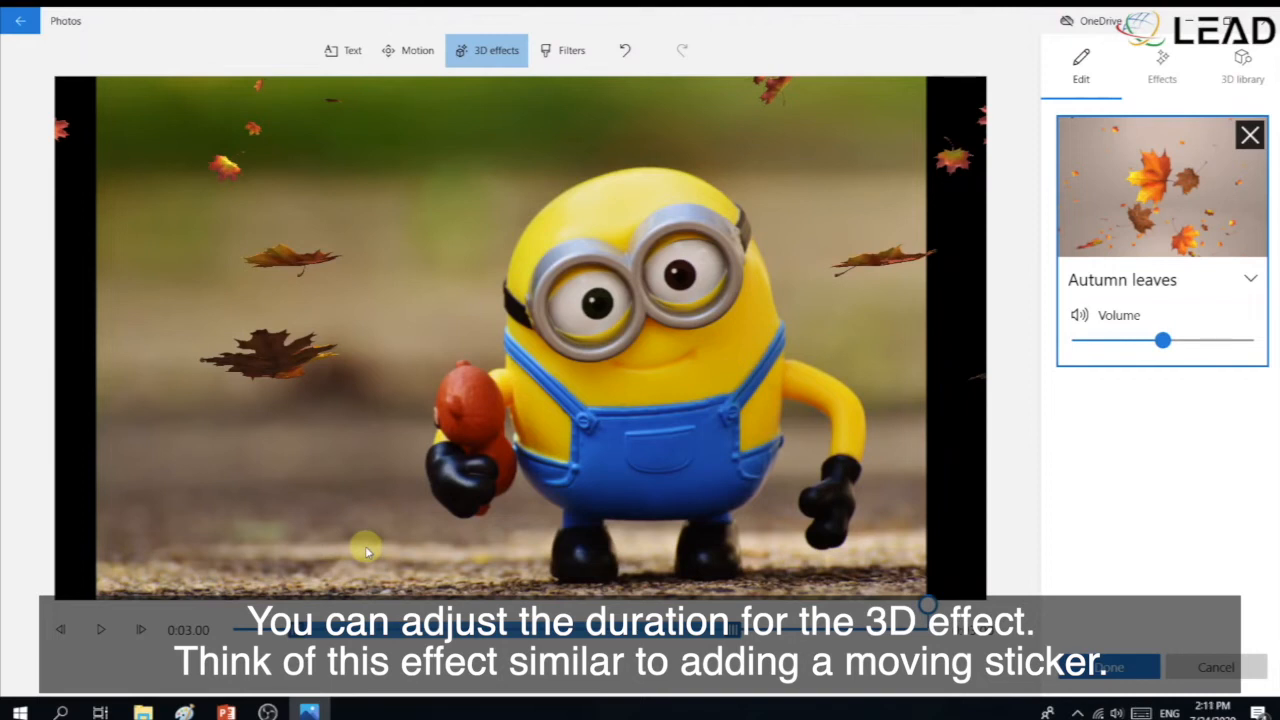
pyautogui.click(100, 629)
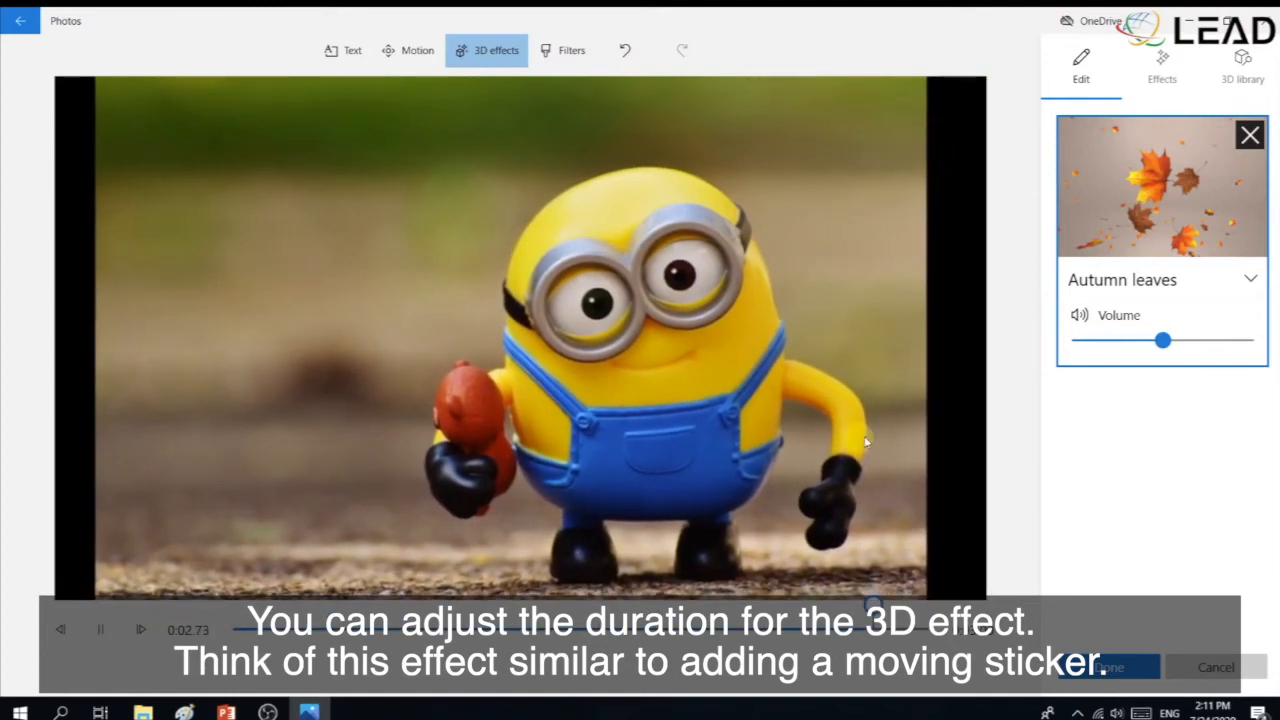
pyautogui.moveTo(1160, 340); pyautogui.dragTo(1117, 341)
pyautogui.click(100, 629)
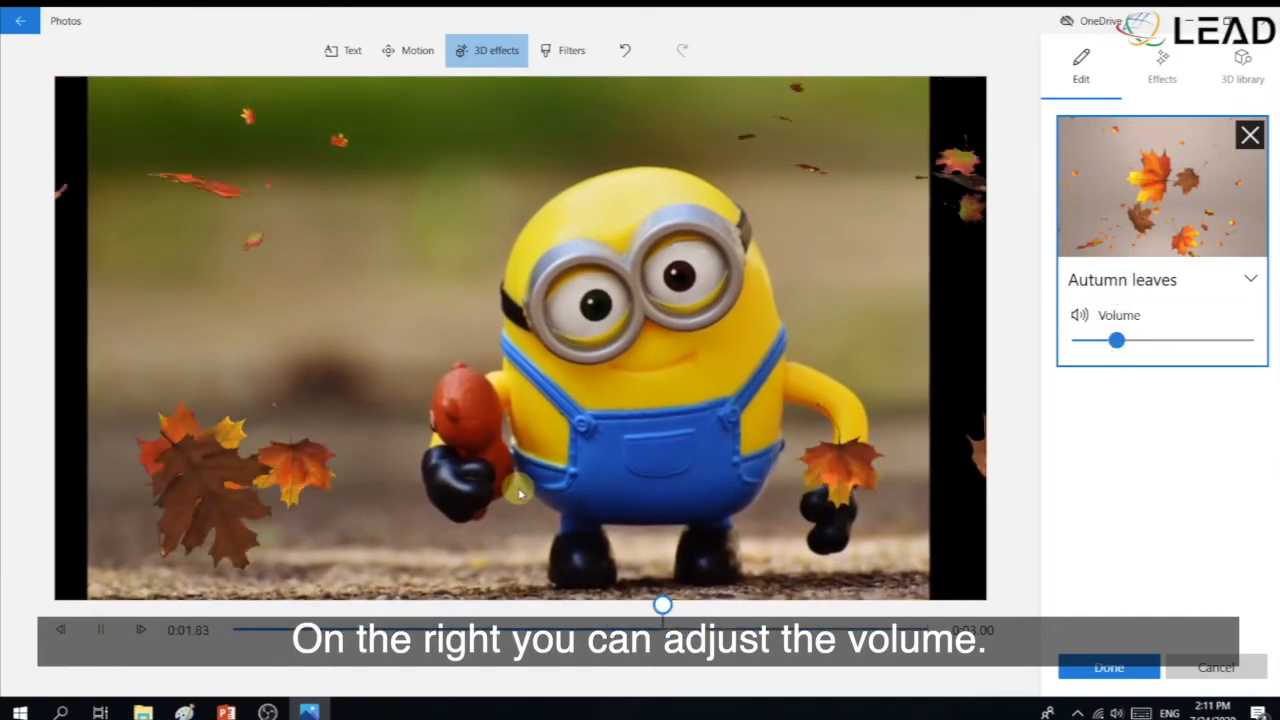
# Step: Add the Velociraptor 3D model from Animals & Insects beside the minion's head with the Hop quick animation, and preview it
pyautogui.click(1228, 80)
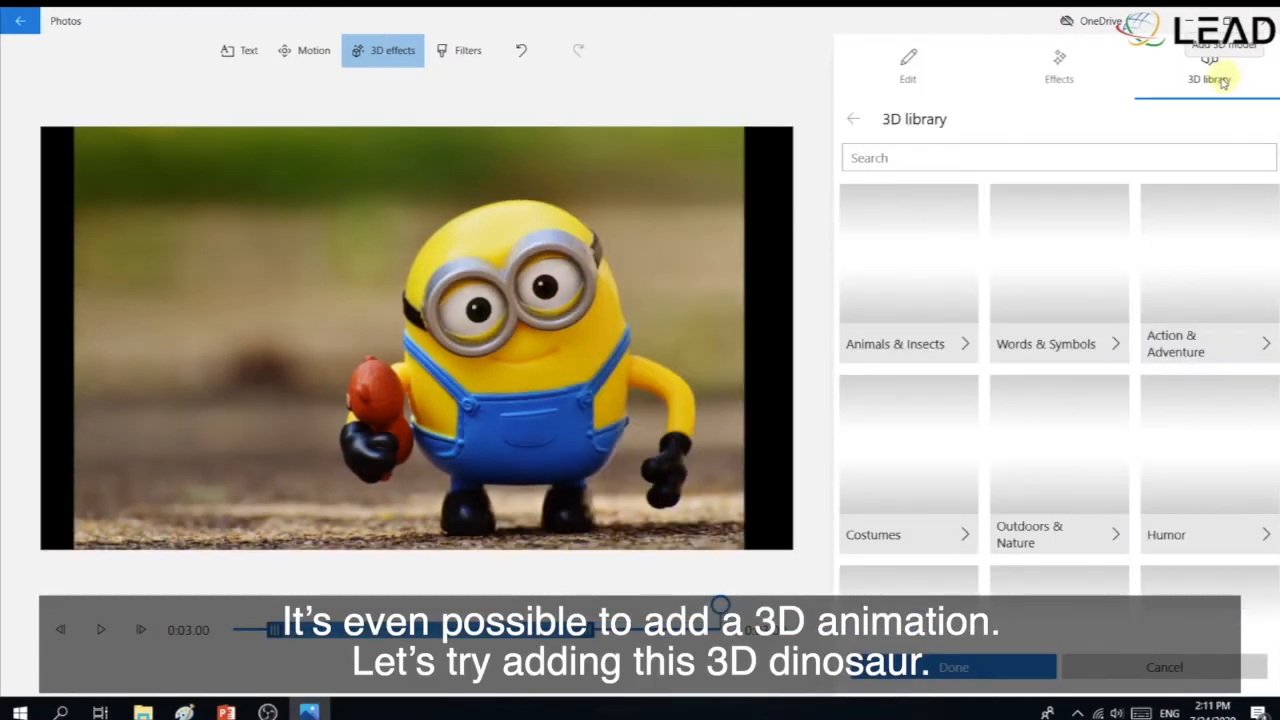
pyautogui.click(948, 346)
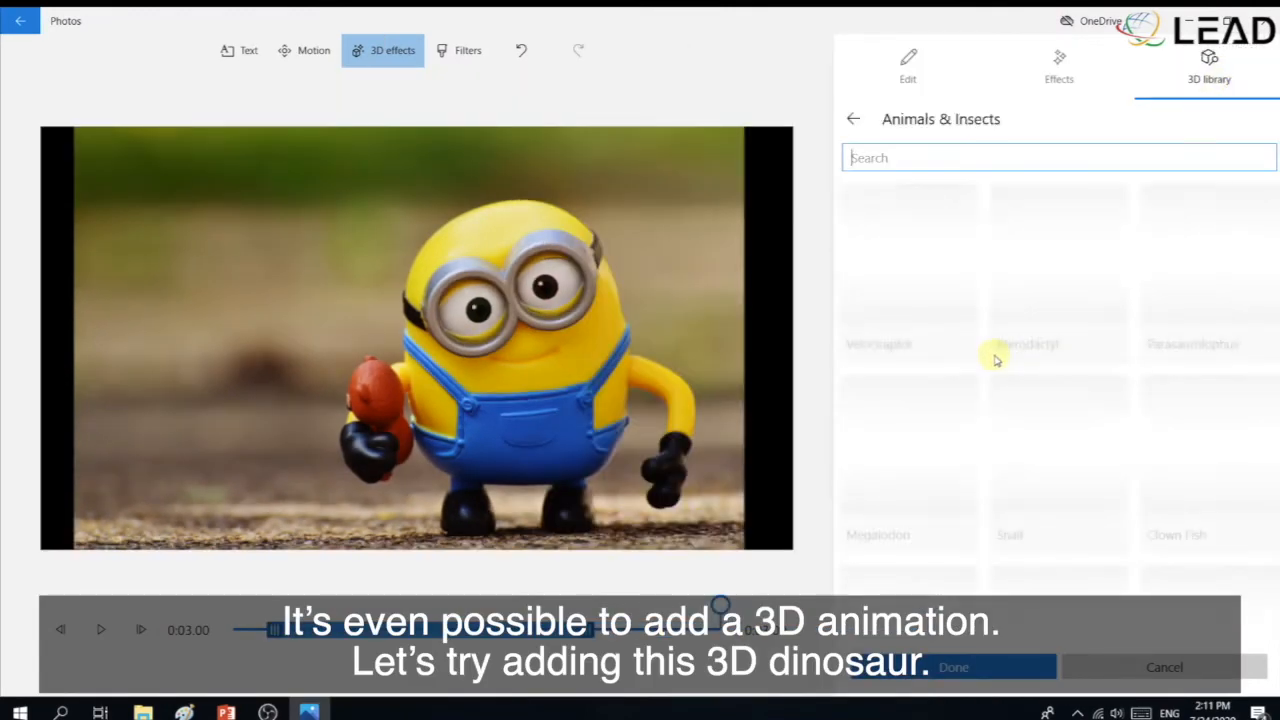
pyautogui.click(914, 256)
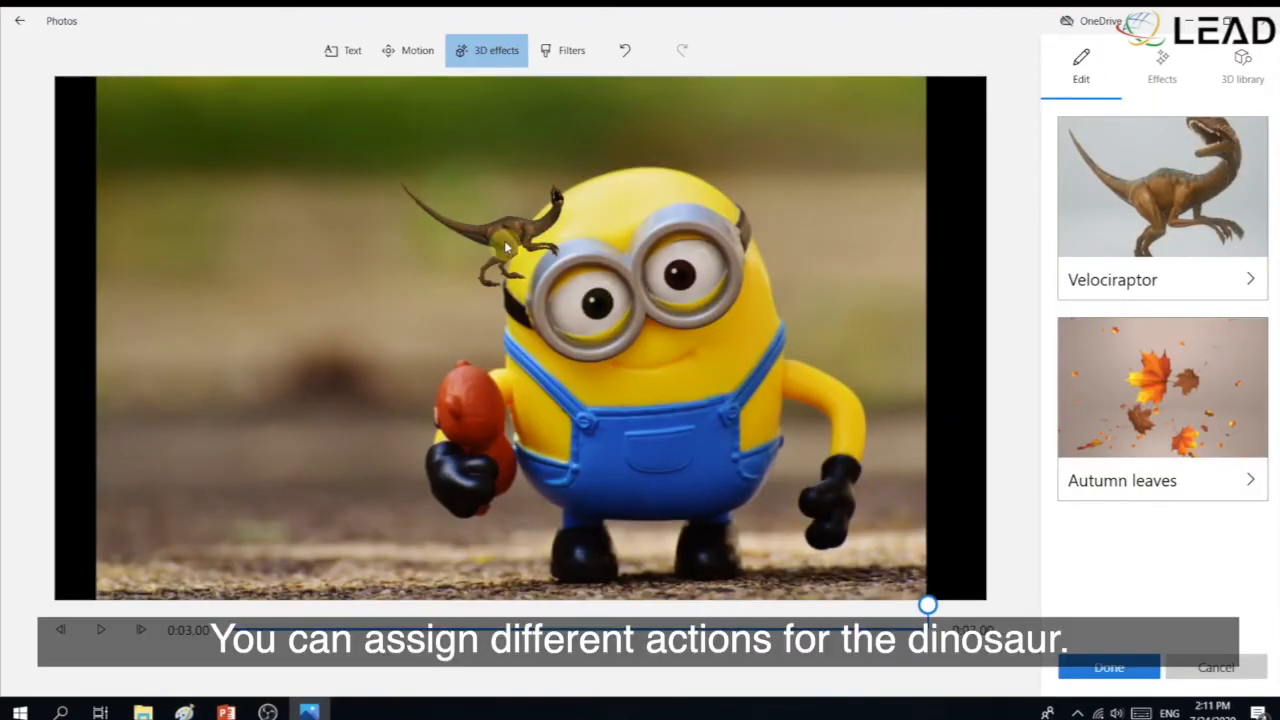
pyautogui.click(507, 247)
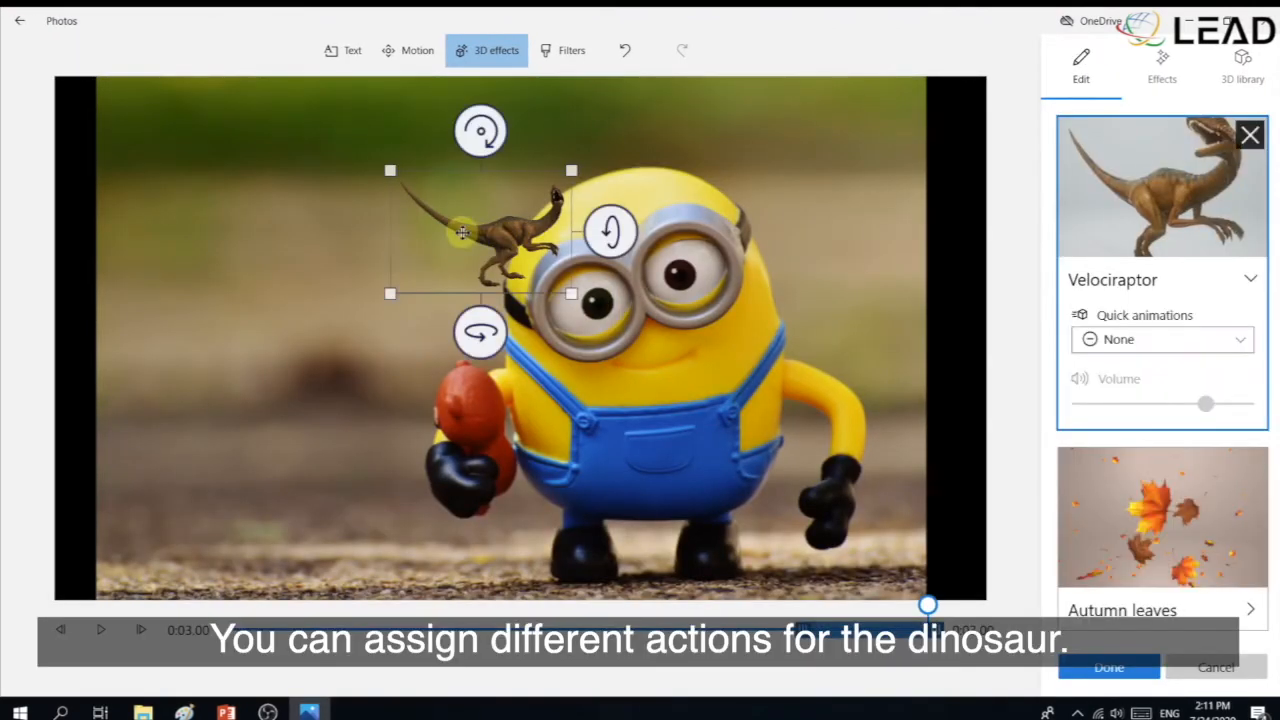
pyautogui.click(1131, 341)
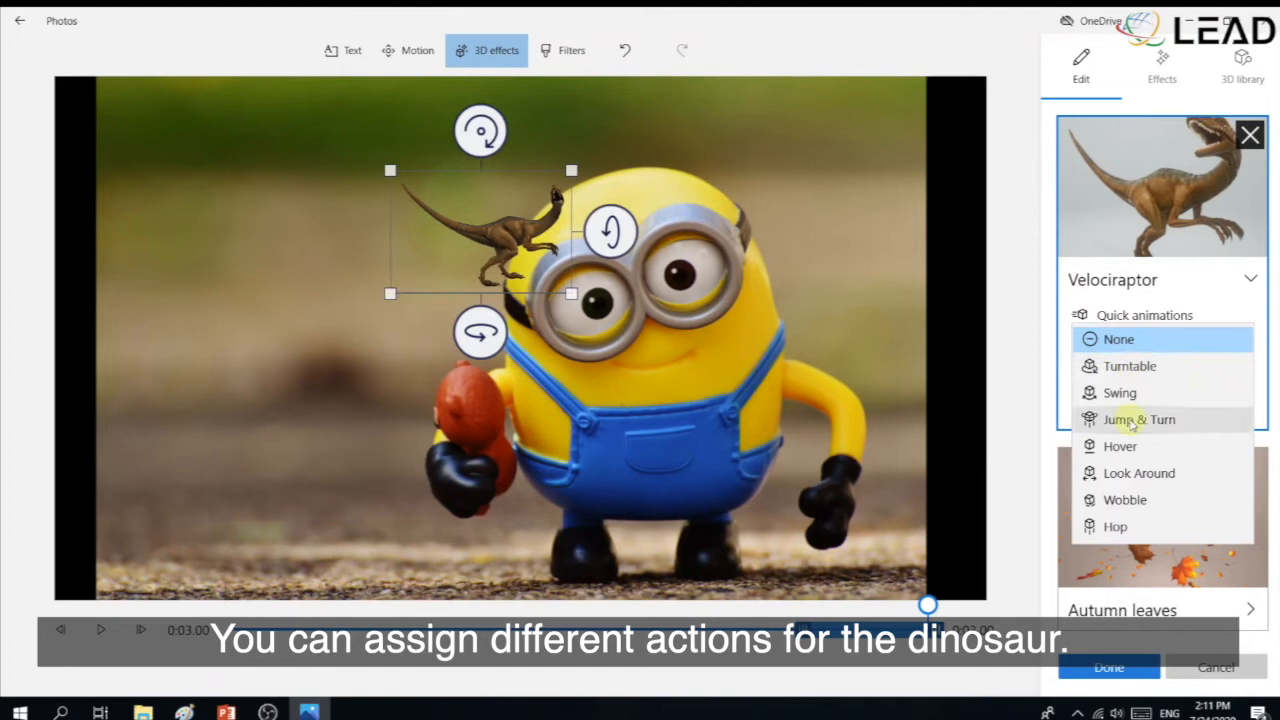
pyautogui.click(1115, 527)
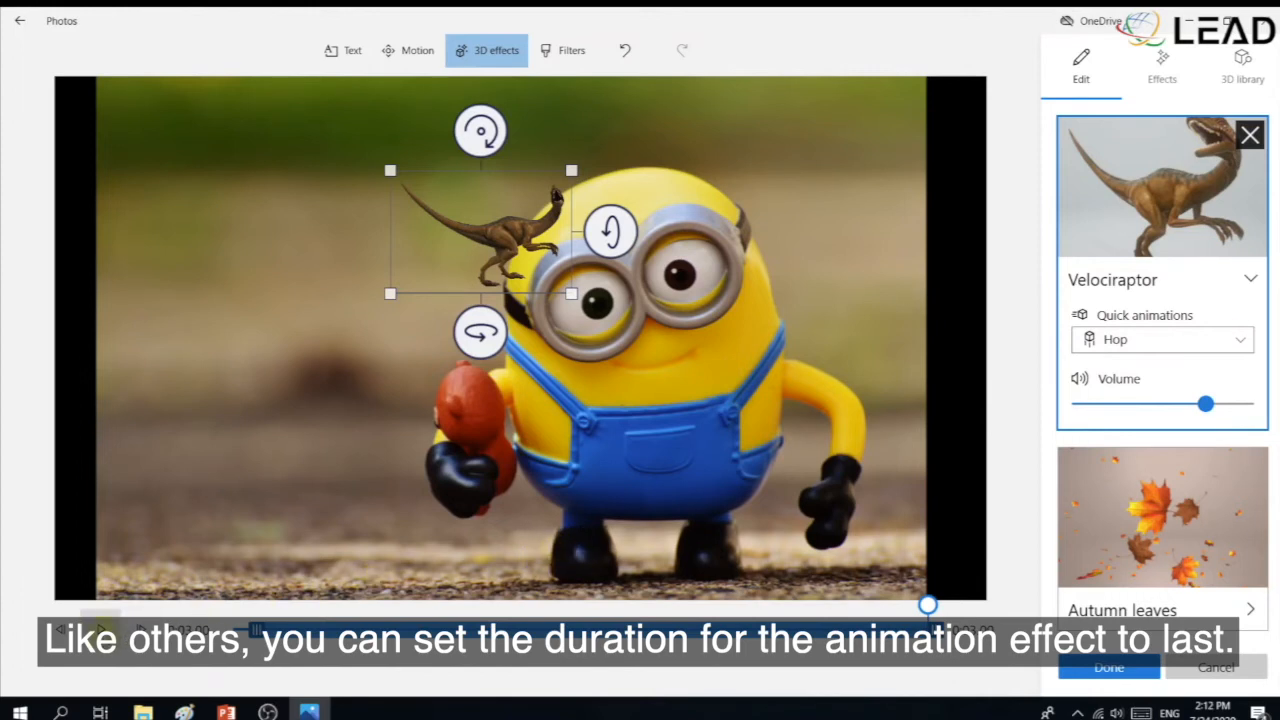
pyautogui.click(100, 628)
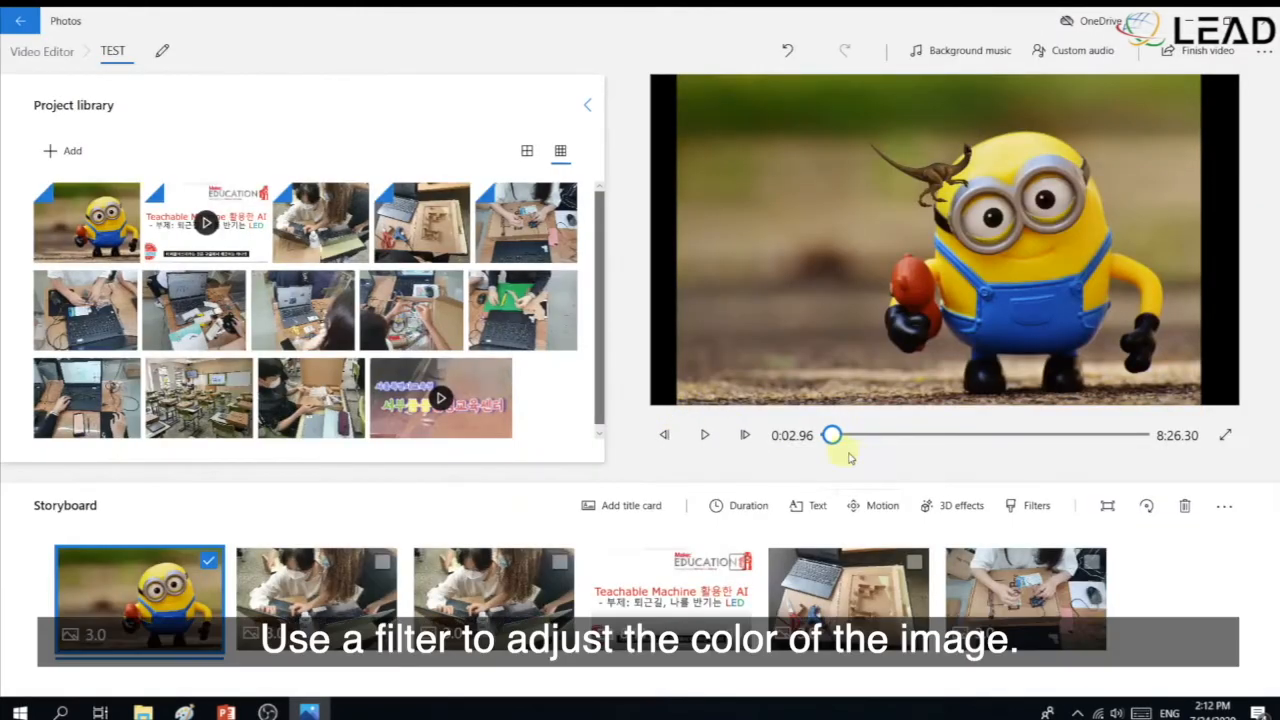
# Step: Compare colour filters such as Adventure, Denim and Inky on the minion image, and apply the Joy filter
pyautogui.click(1020, 507)
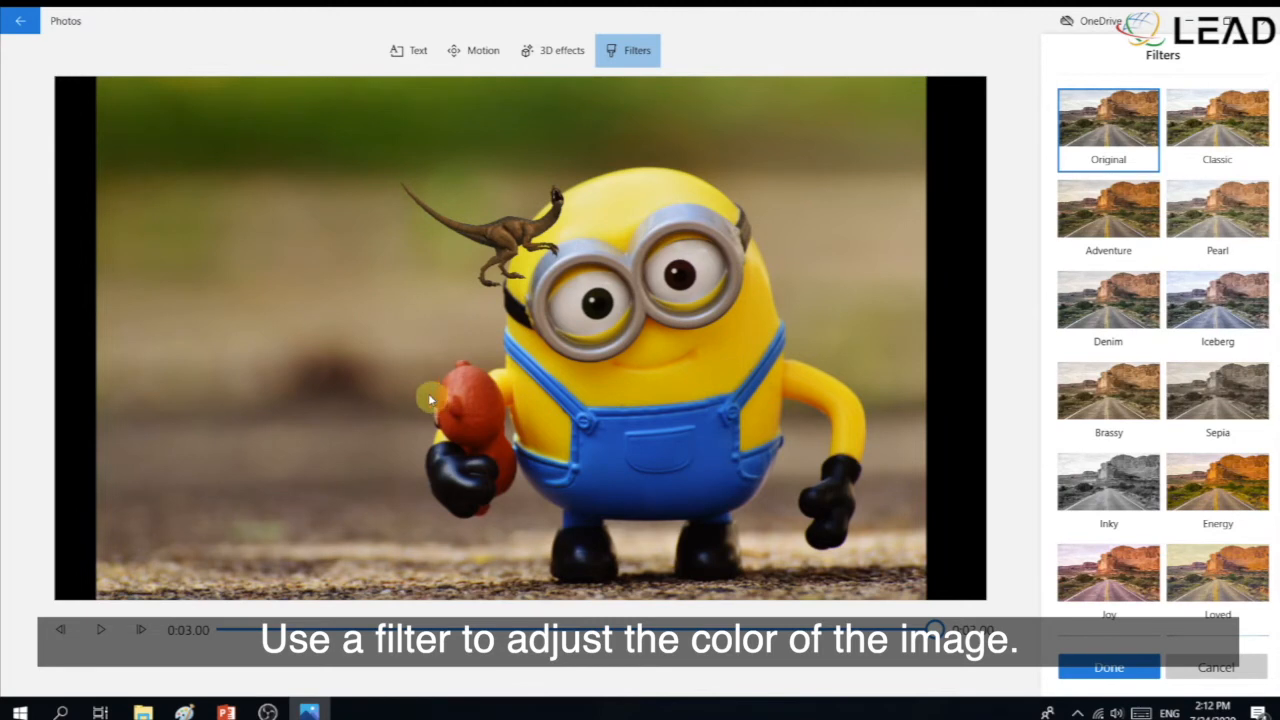
pyautogui.click(1170, 130)
pyautogui.click(1100, 212)
pyautogui.click(1215, 218)
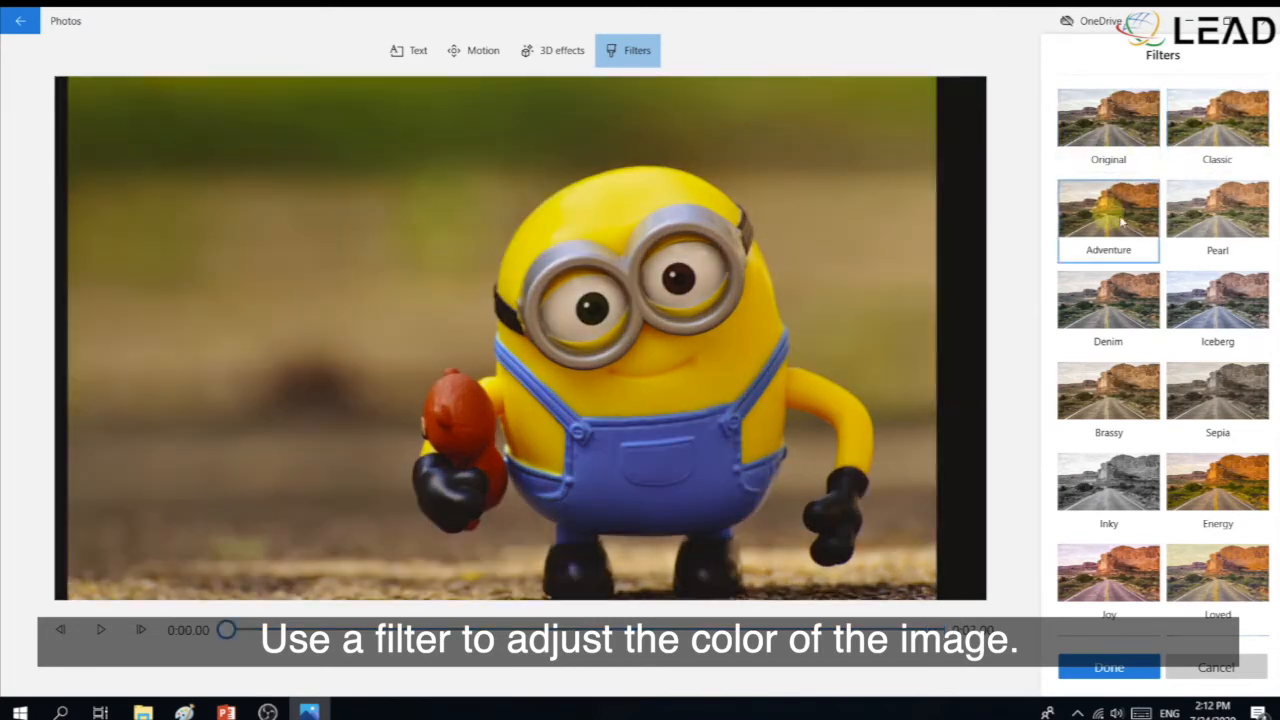
pyautogui.click(1100, 300)
pyautogui.click(1236, 314)
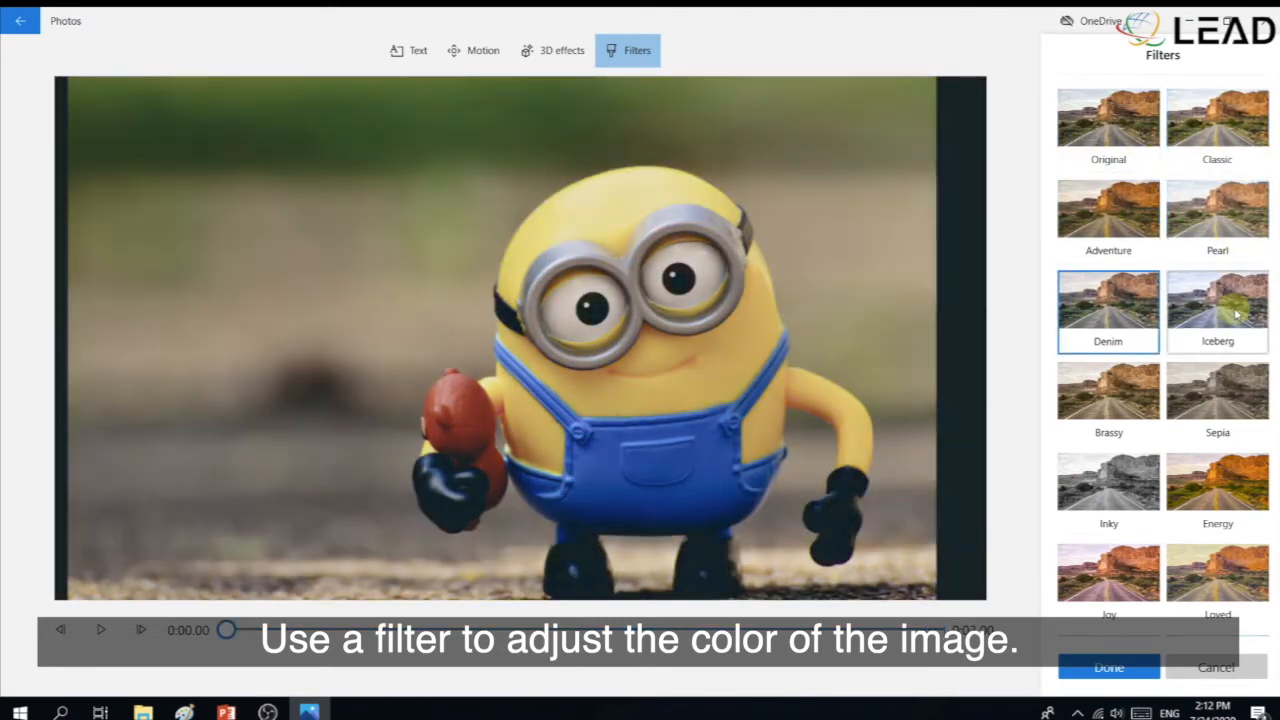
pyautogui.click(1105, 394)
pyautogui.click(1122, 483)
pyautogui.scroll(-1, 1122, 483)
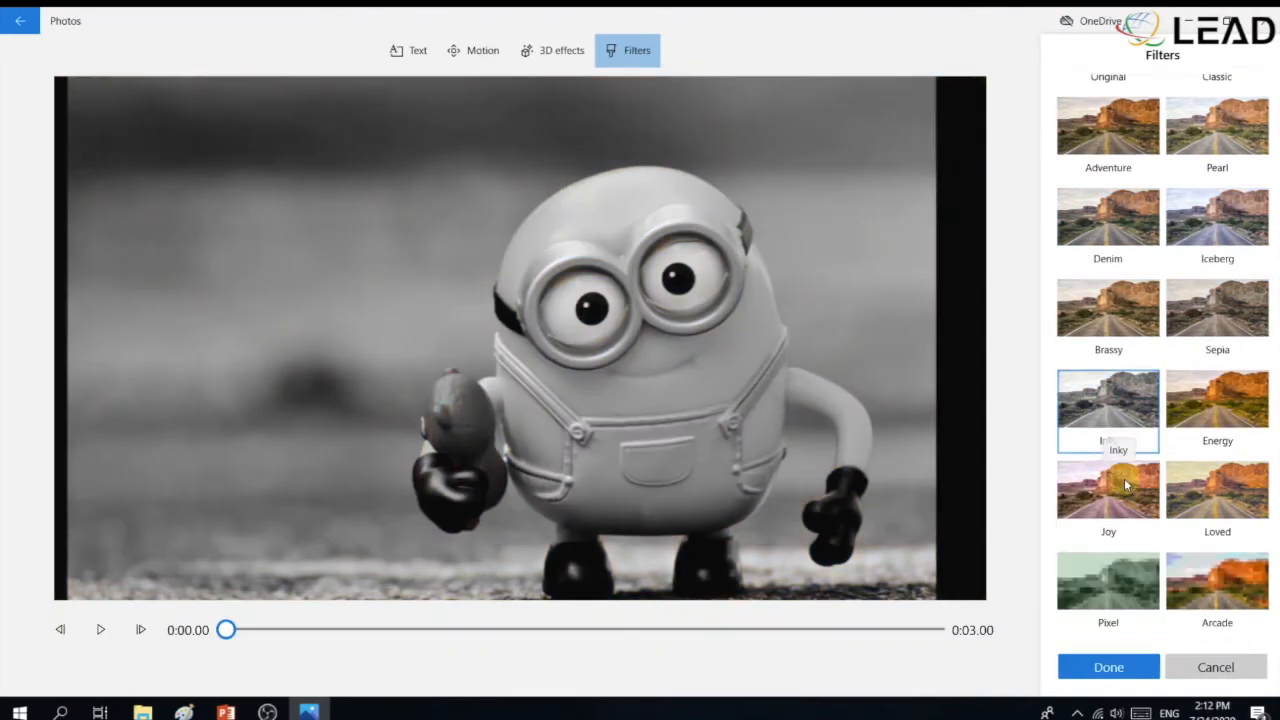
pyautogui.click(1108, 485)
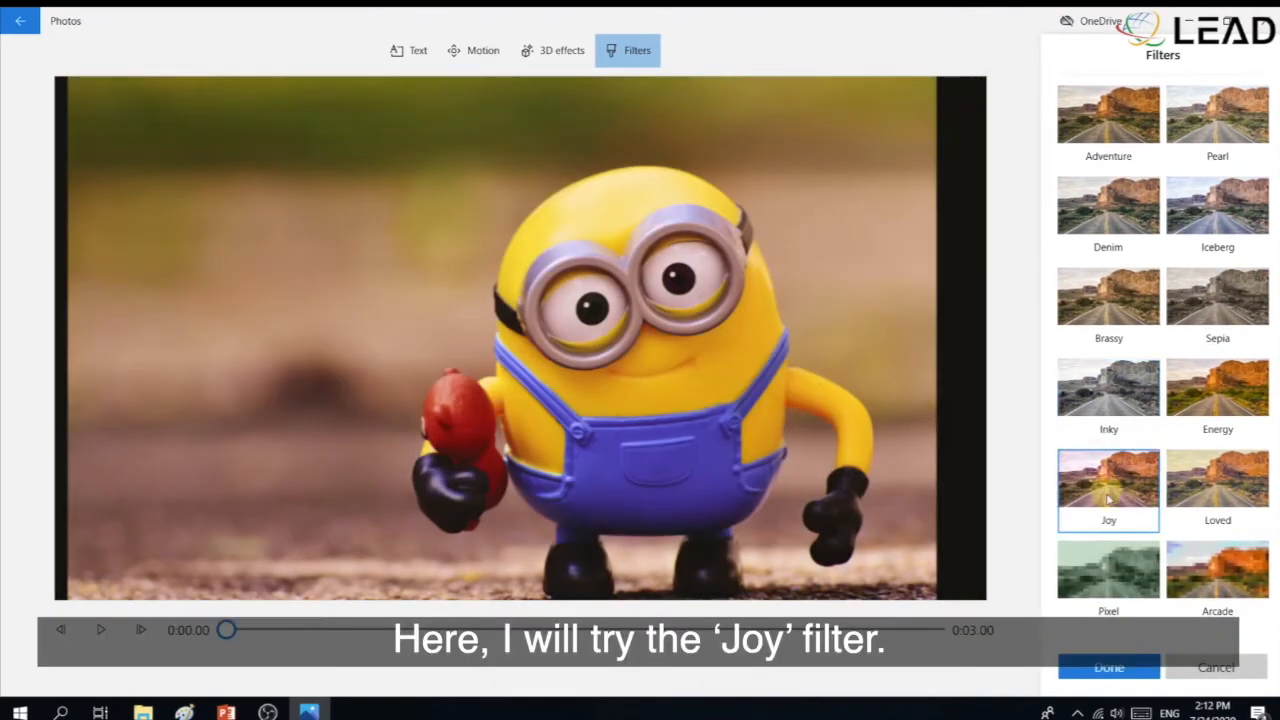
pyautogui.click(1108, 668)
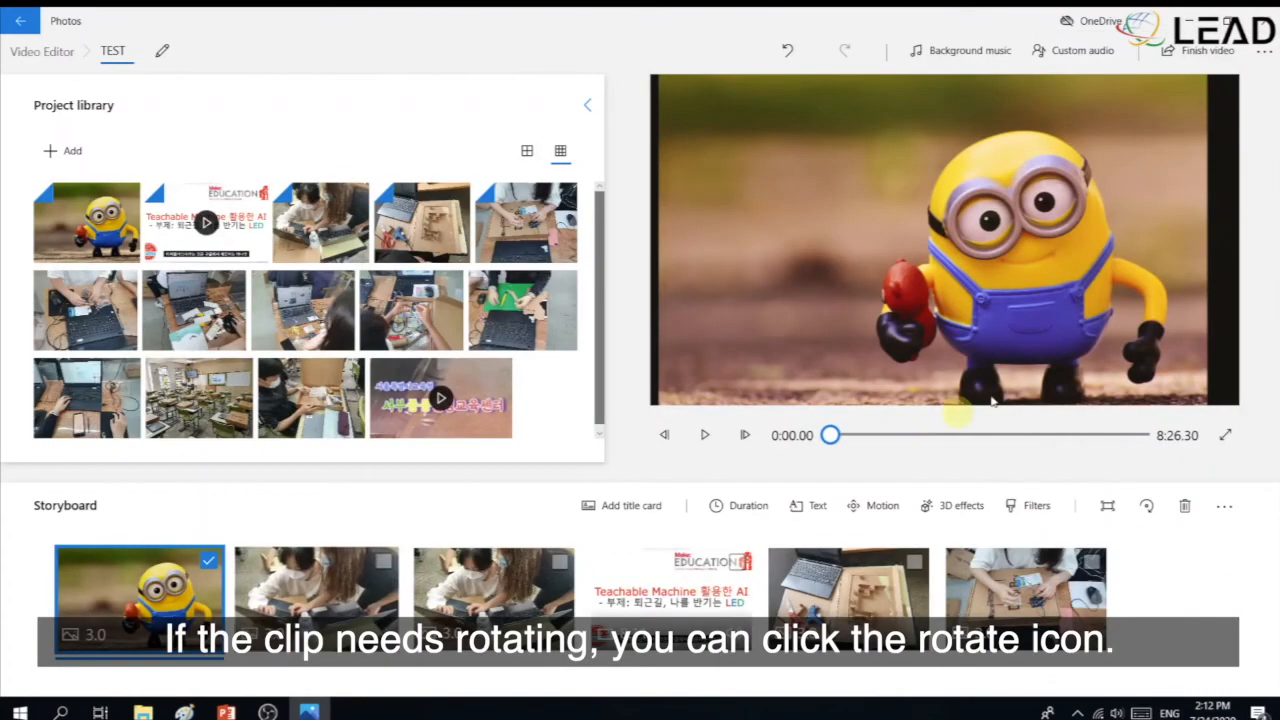
# Step: Rotate the minion clip by 180 degrees
pyautogui.click(1147, 505)
pyautogui.click(1149, 506)
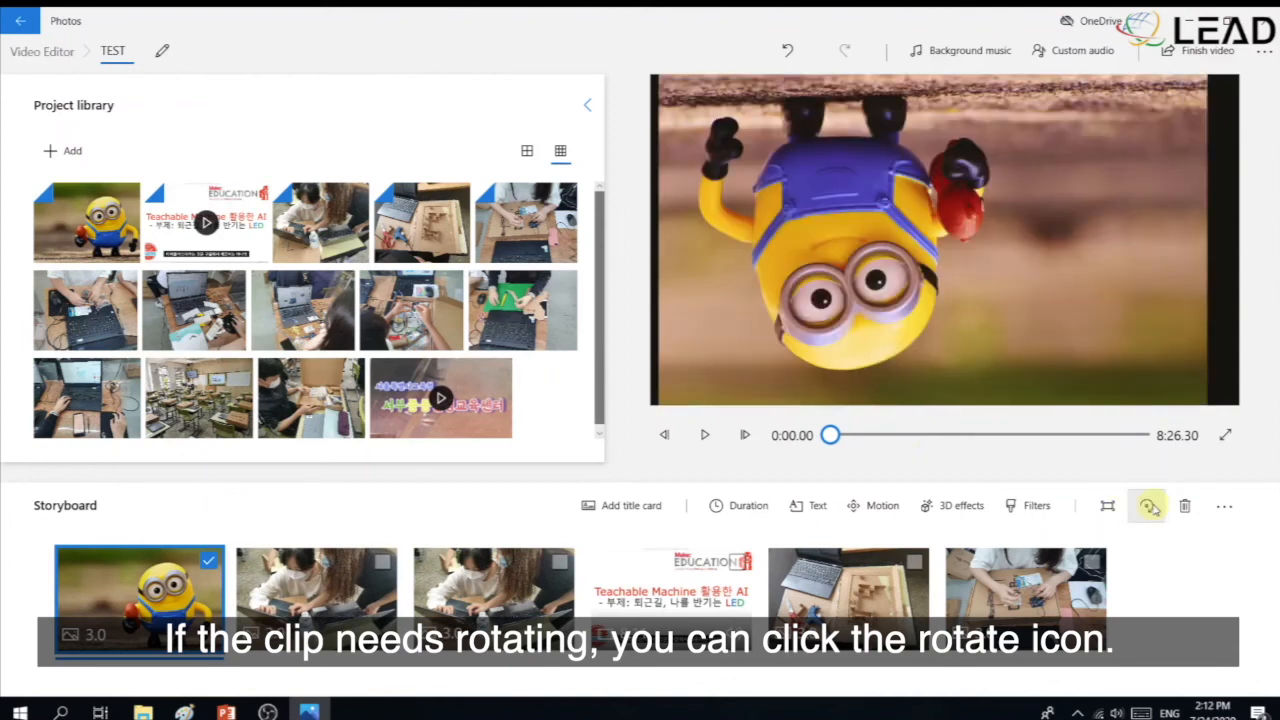
# Step: Rotate the minion clip back upright and remove the black bars around it
pyautogui.click(1149, 506)
pyautogui.click(1149, 506)
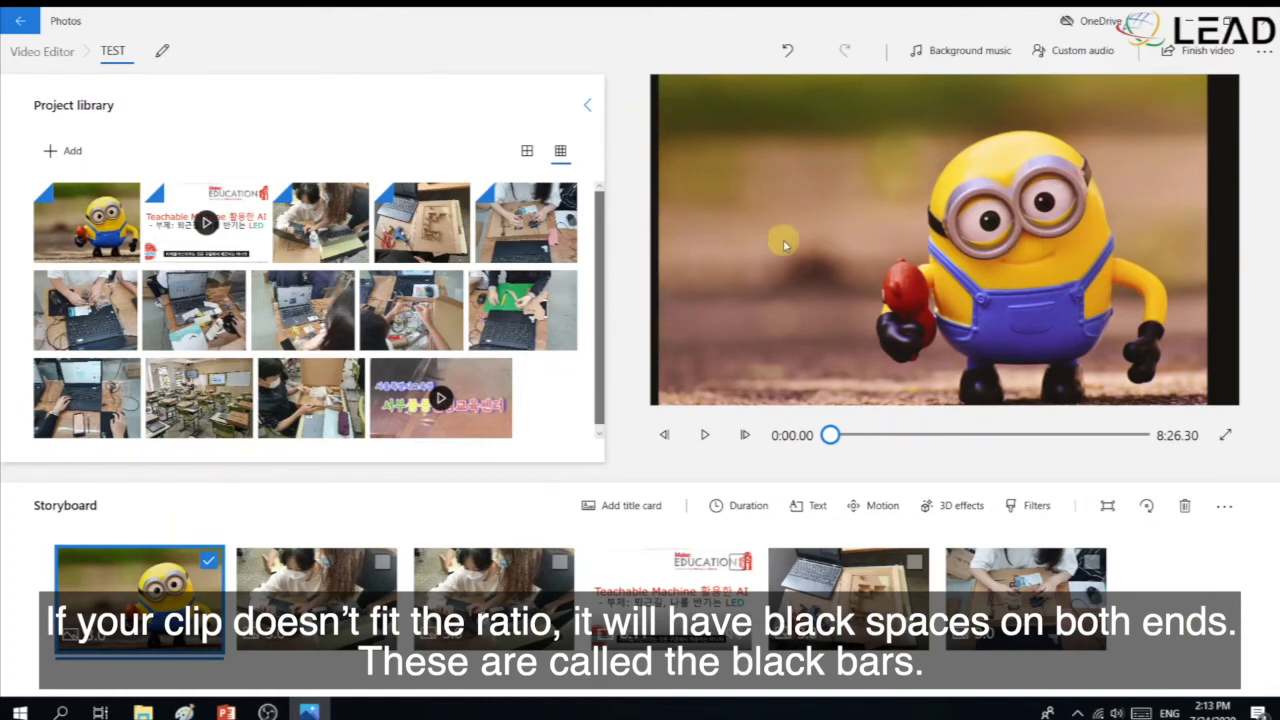
pyautogui.click(1106, 508)
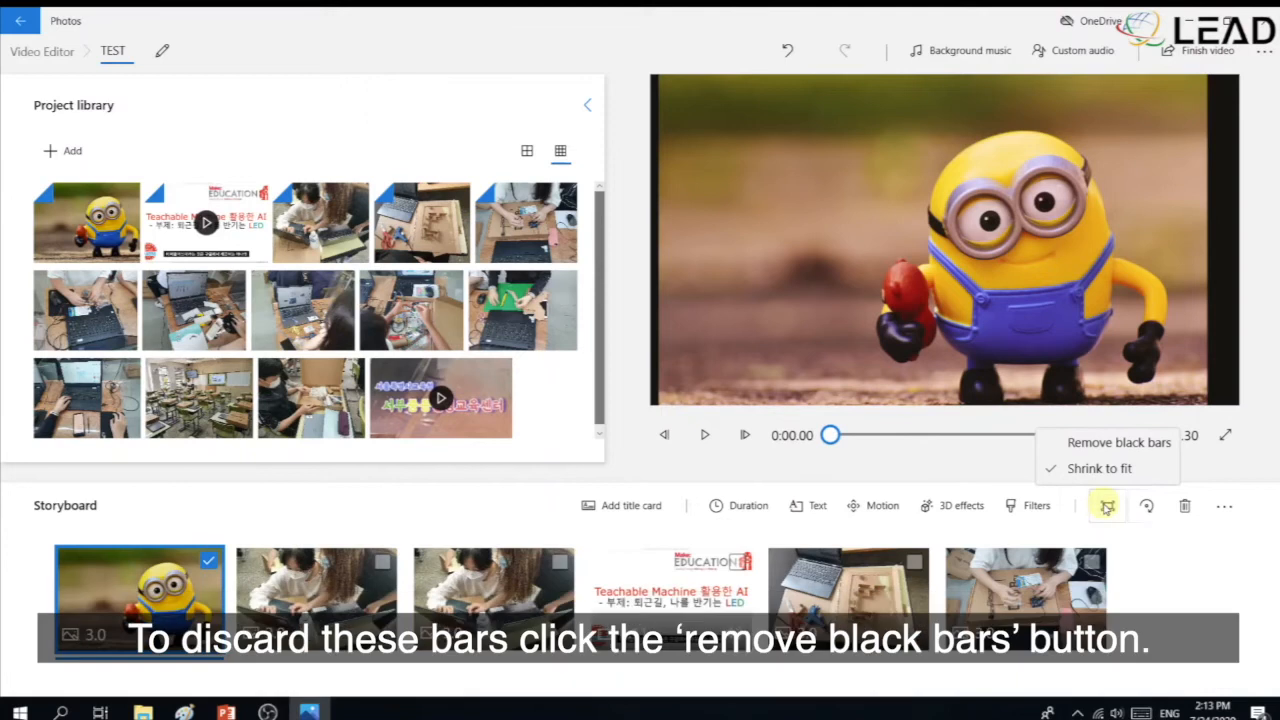
pyautogui.click(1110, 444)
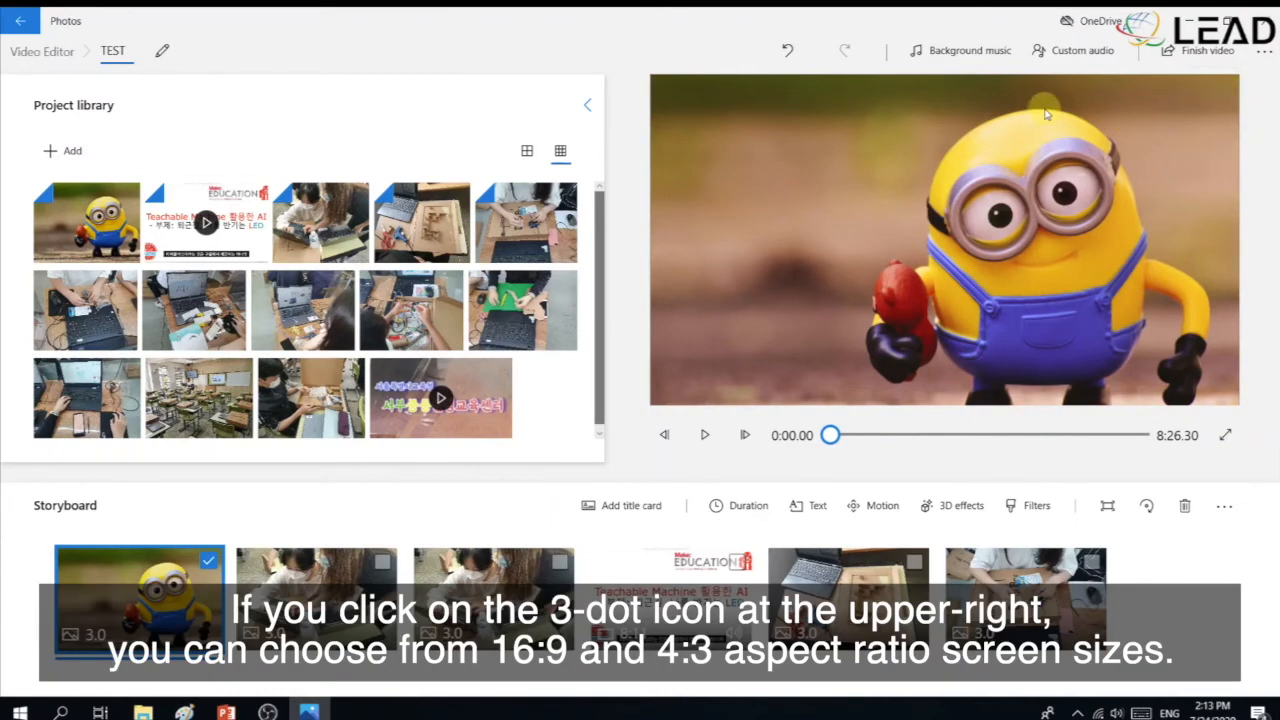
# Step: Choose 16:9 as the project's landscape aspect ratio
pyautogui.click(1262, 51)
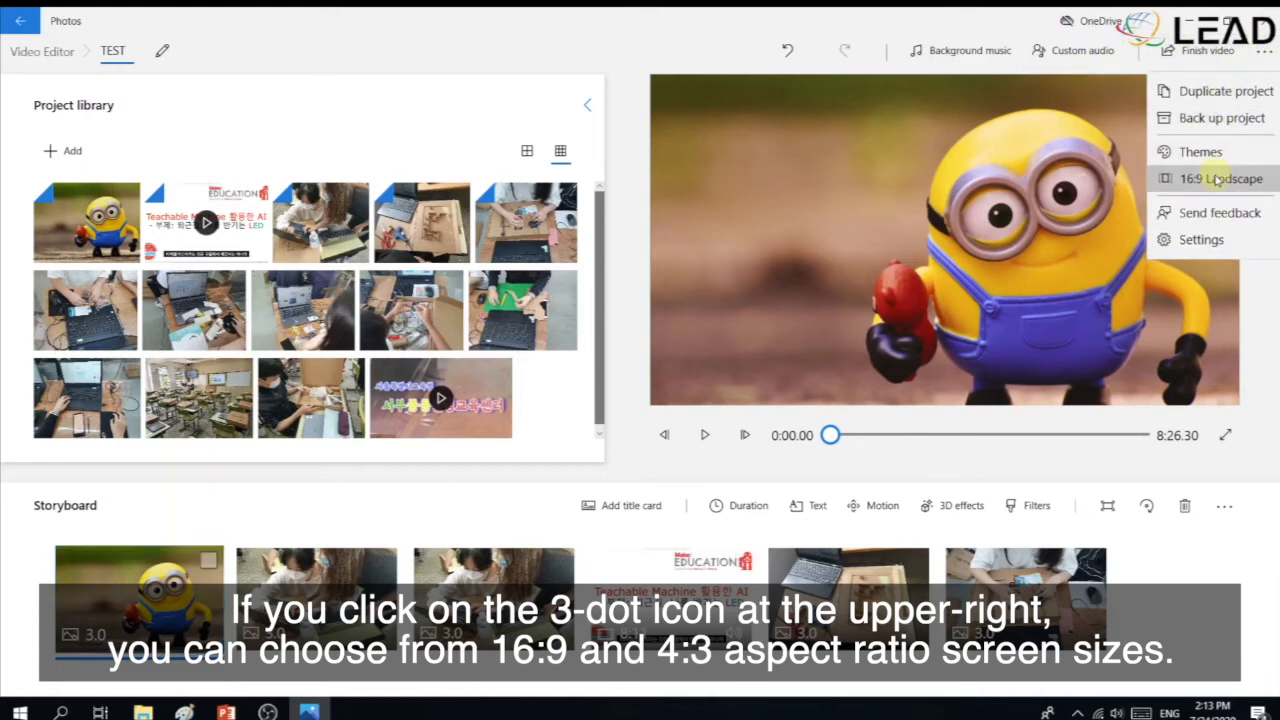
pyautogui.click(1210, 177)
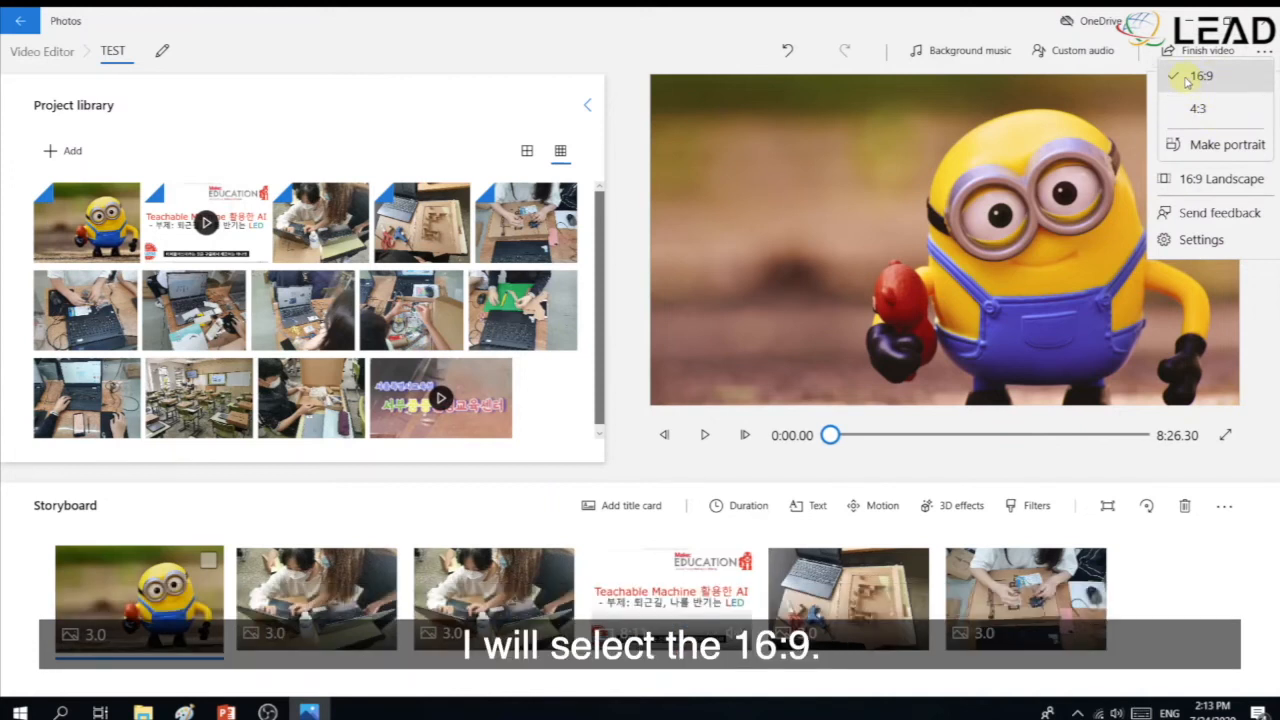
pyautogui.click(1190, 78)
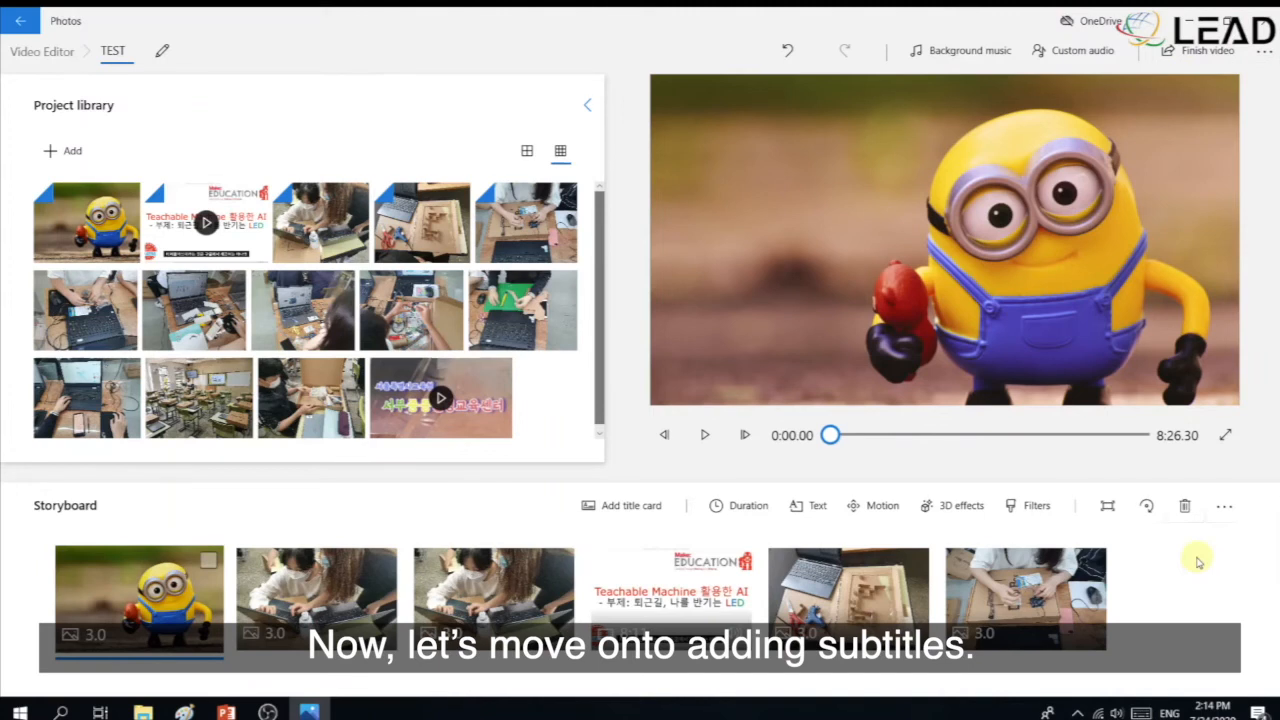
# Step: Add a title card before the minion clip, comparing orange, red, purple and teal backgrounds, and give it a blue background
pyautogui.click(616, 507)
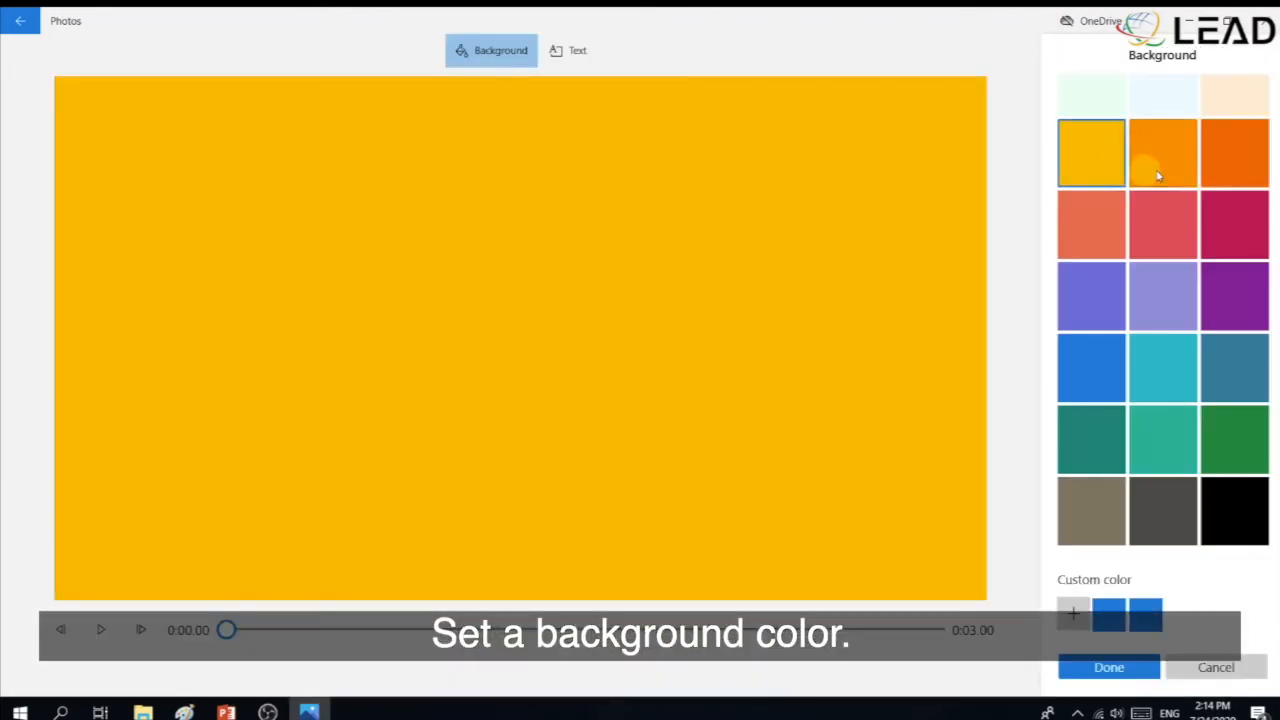
pyautogui.click(1155, 168)
pyautogui.click(1095, 222)
pyautogui.click(1160, 226)
pyautogui.click(1165, 290)
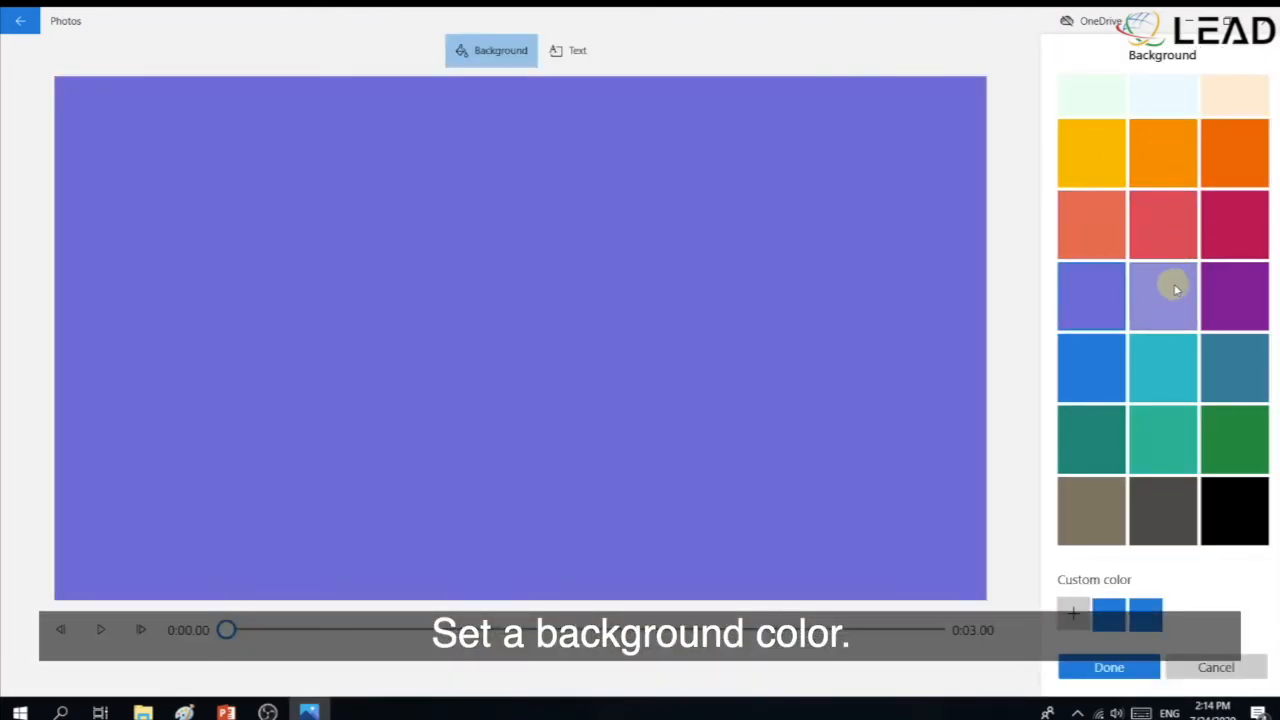
pyautogui.click(1217, 296)
pyautogui.click(1162, 378)
pyautogui.scroll(1, 1157, 254)
pyautogui.scroll(-1, 1152, 296)
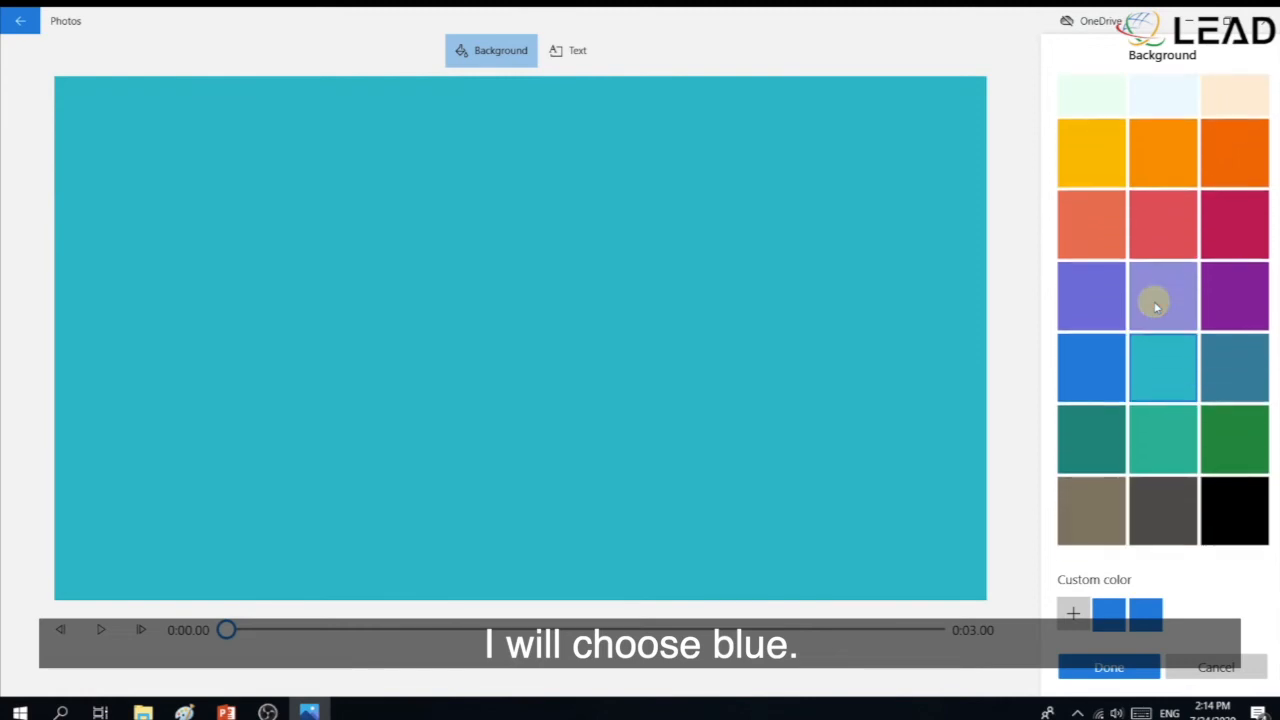
pyautogui.click(1089, 380)
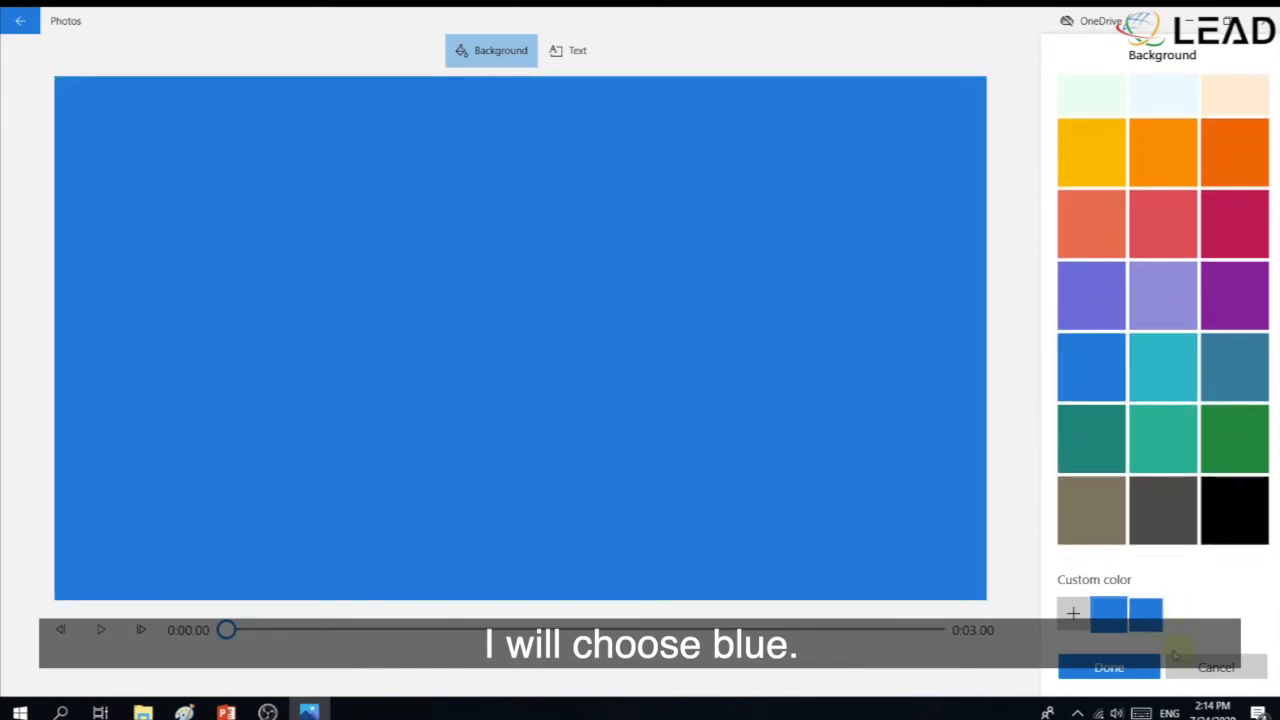
pyautogui.click(1110, 668)
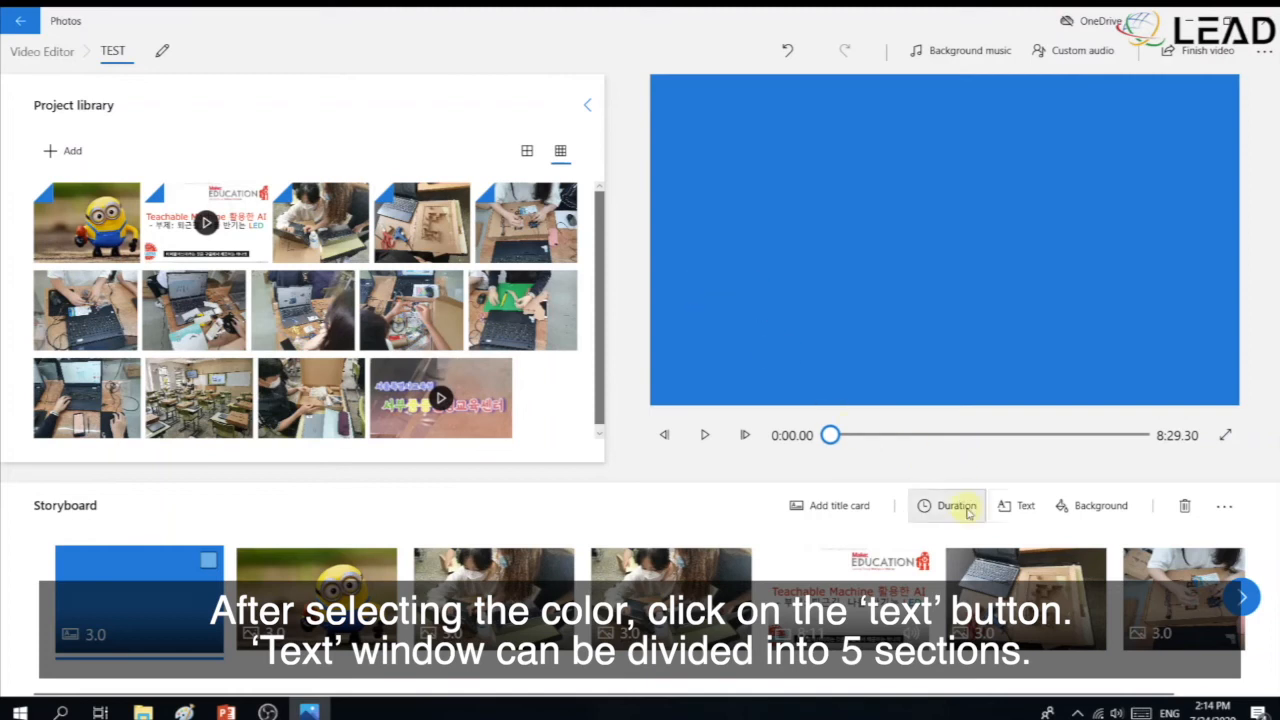
# Step: Replace the default text on the blue title card with "hello"
pyautogui.click(1027, 506)
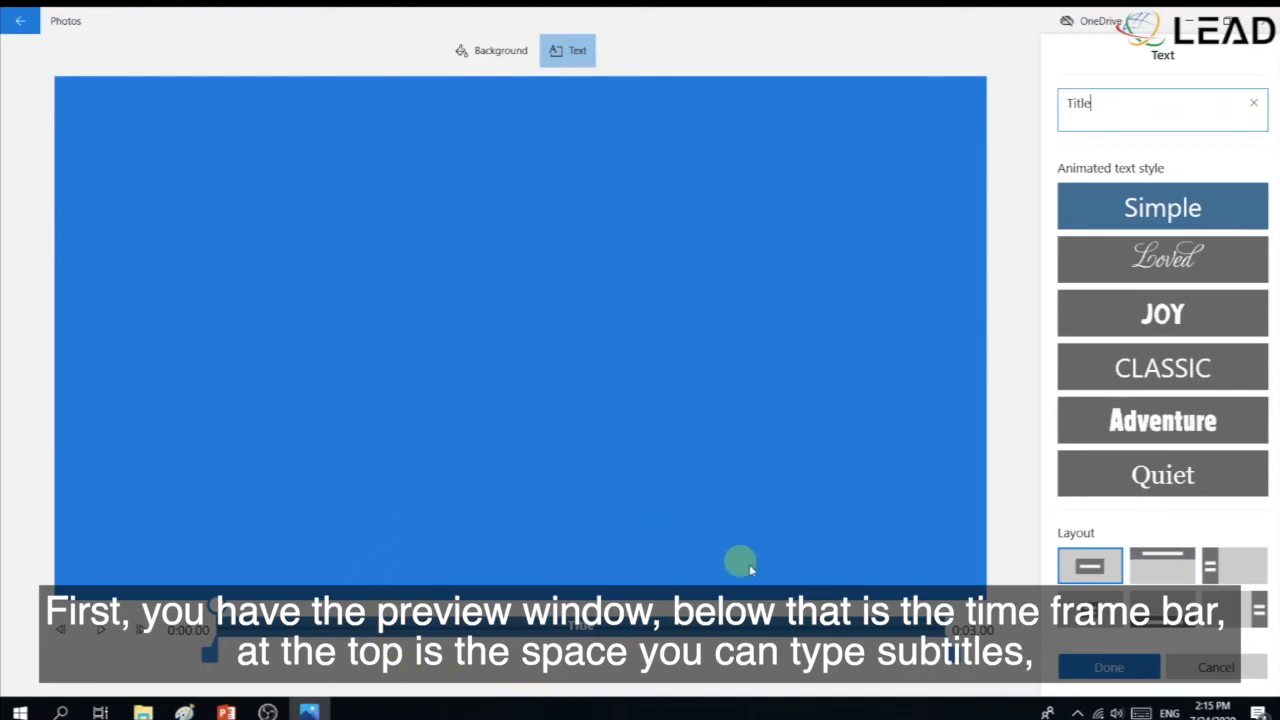
pyautogui.moveTo(1151, 103); pyautogui.dragTo(1018, 100)
pyautogui.click(1157, 116)
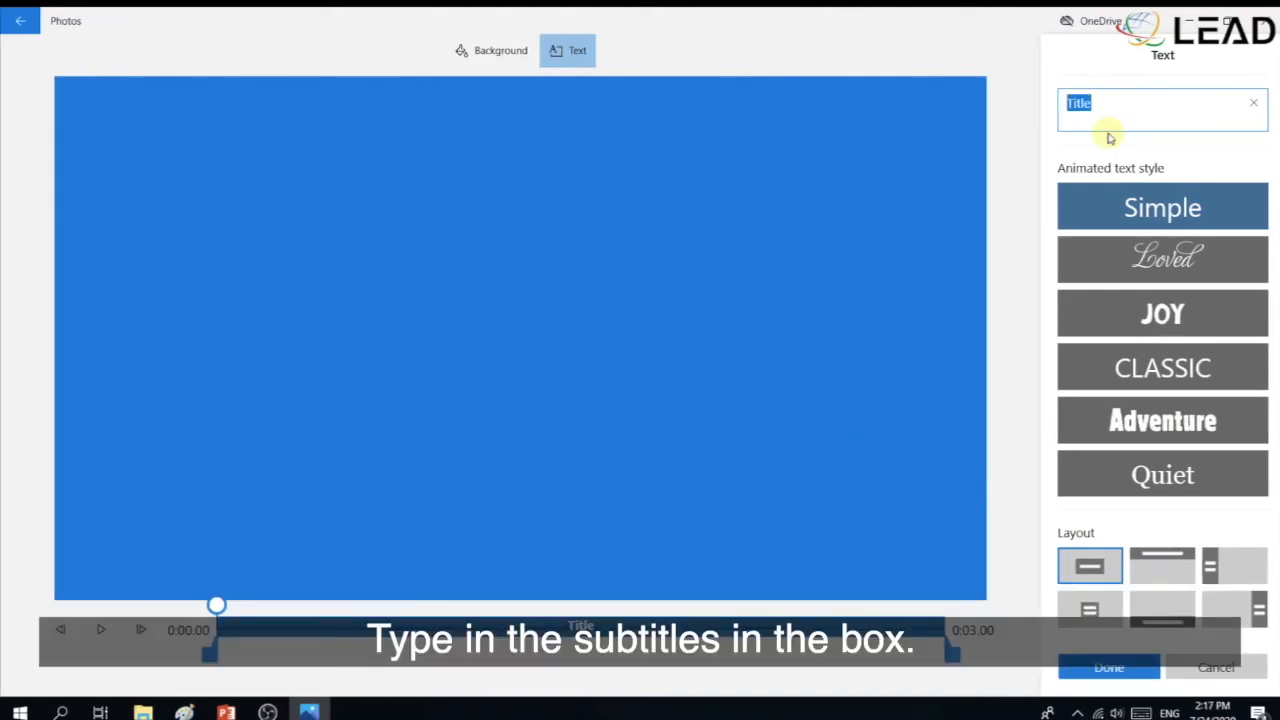
pyautogui.write('hello')
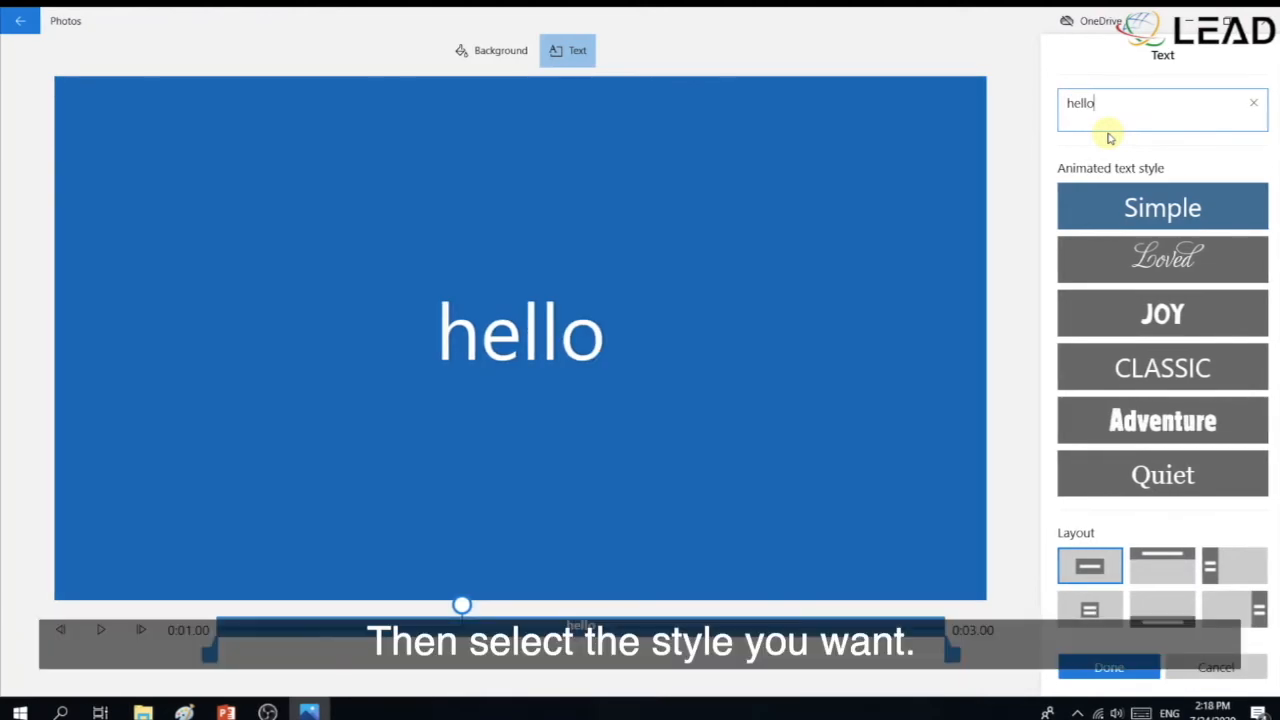
# Step: Compare the Loved and Adventure text styles, apply the Joy style to the title, and use the bottom layout
pyautogui.click(1163, 256)
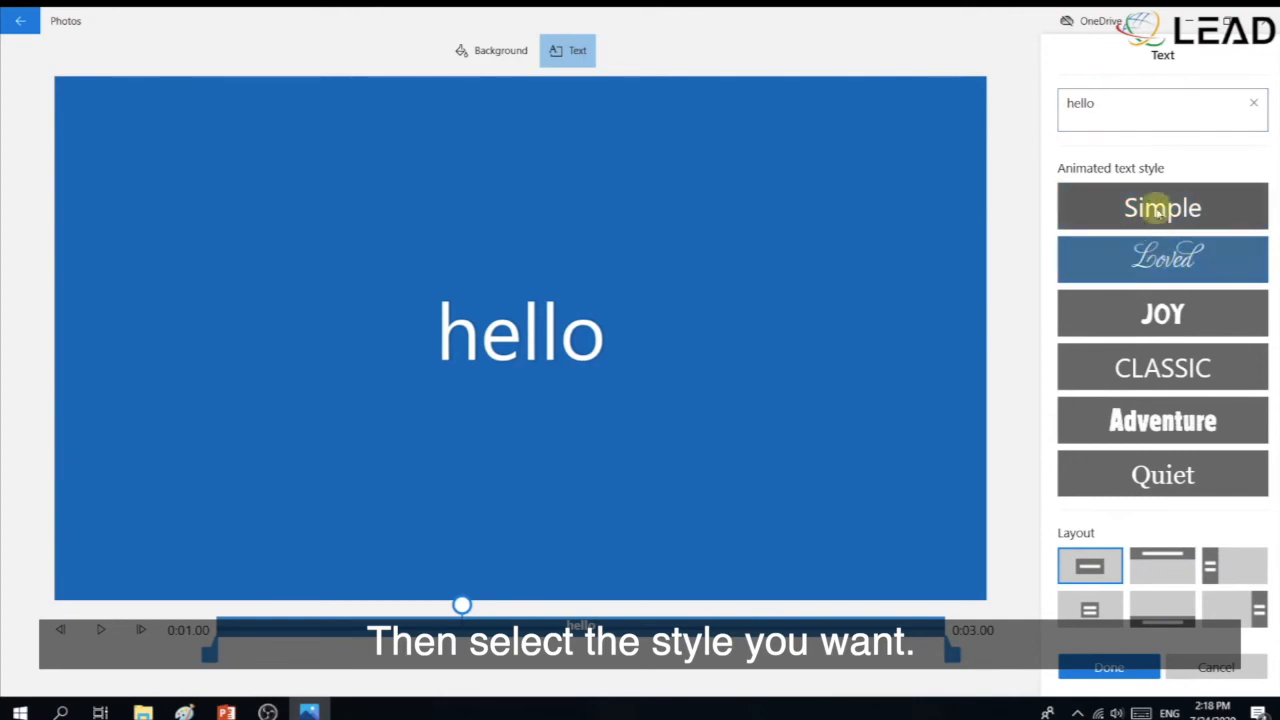
pyautogui.click(1176, 410)
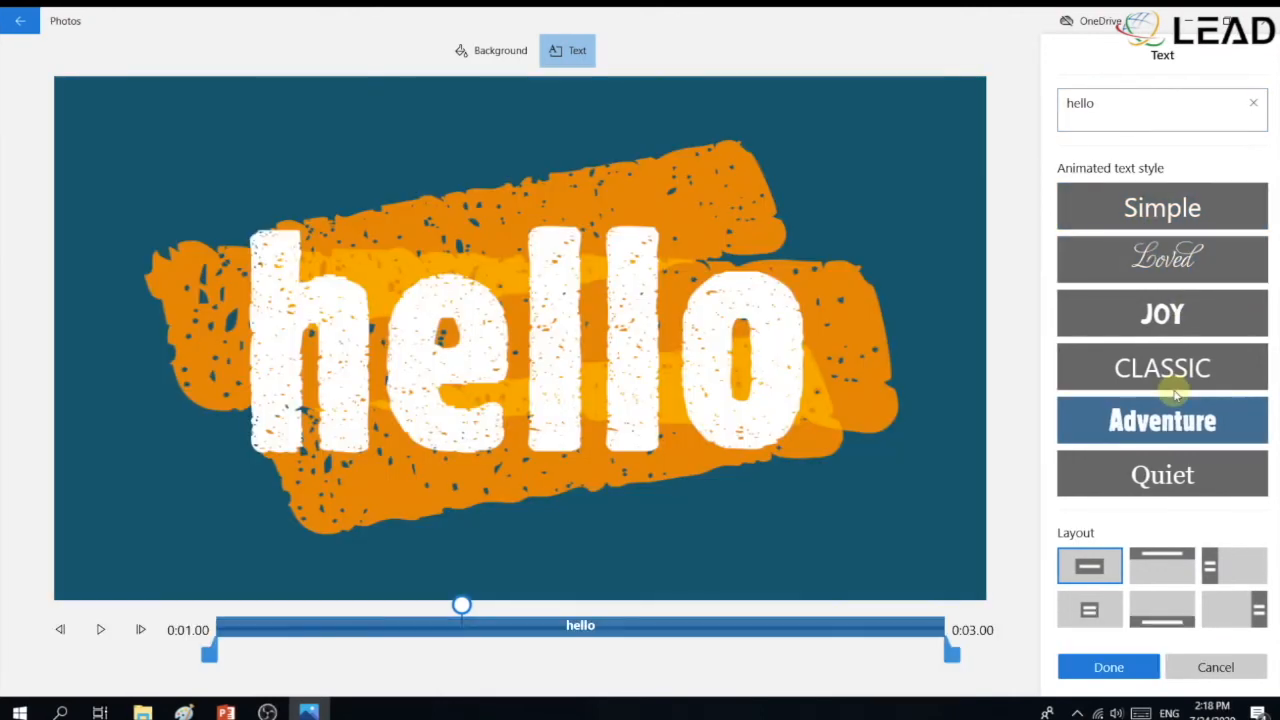
pyautogui.click(1170, 320)
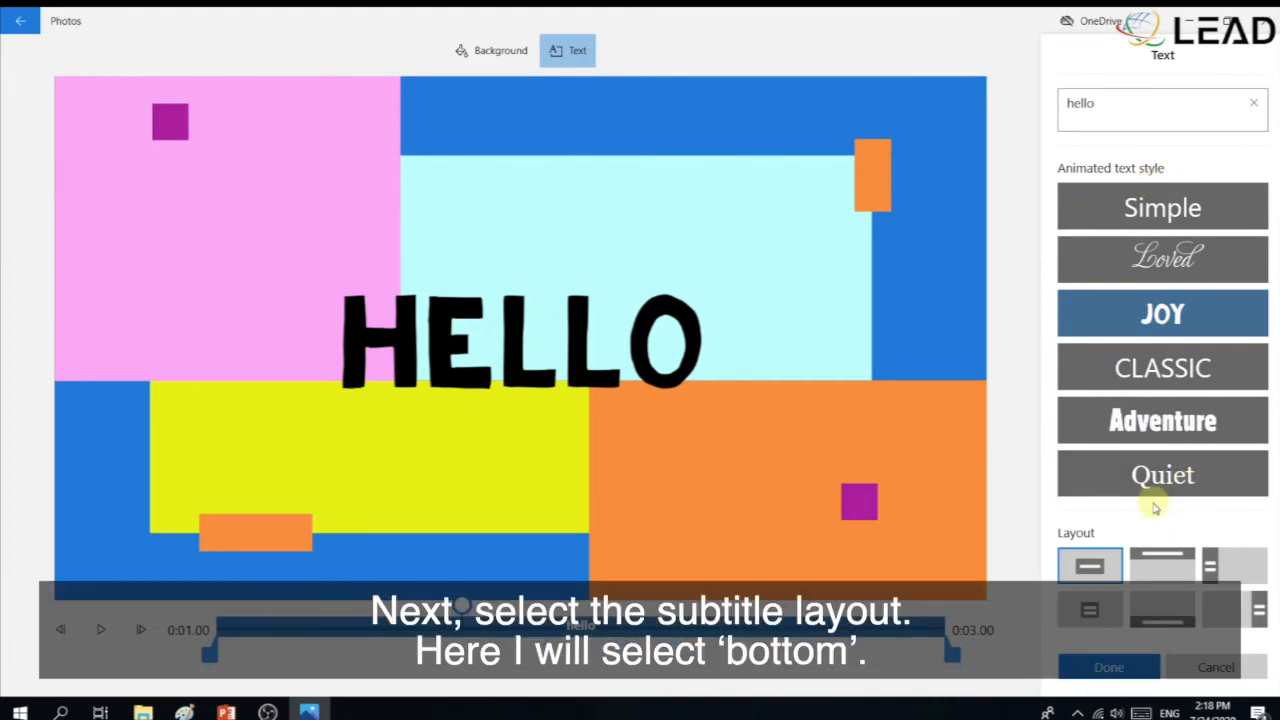
pyautogui.click(1218, 573)
pyautogui.click(1190, 616)
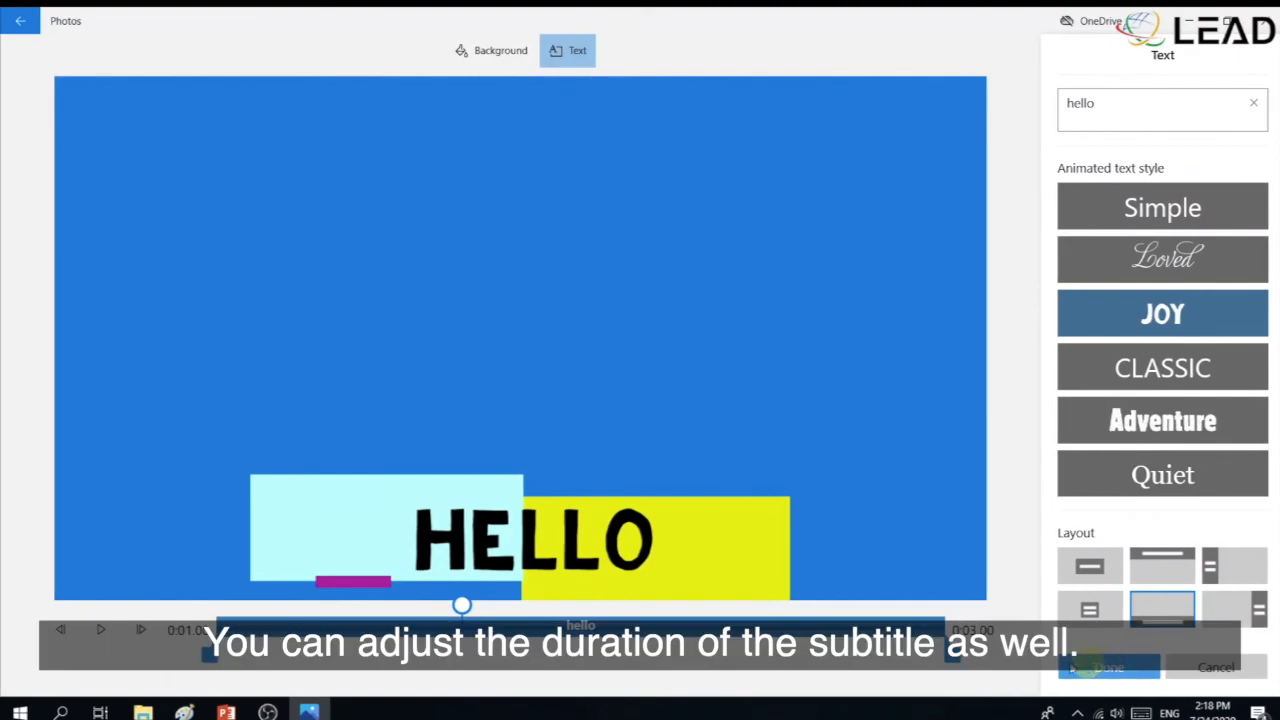
# Step: Shorten the title text's display time at both ends, save it, and play back the title card
pyautogui.moveTo(212, 656); pyautogui.dragTo(238, 657)
pyautogui.moveTo(953, 656); pyautogui.dragTo(761, 653)
pyautogui.click(1106, 676)
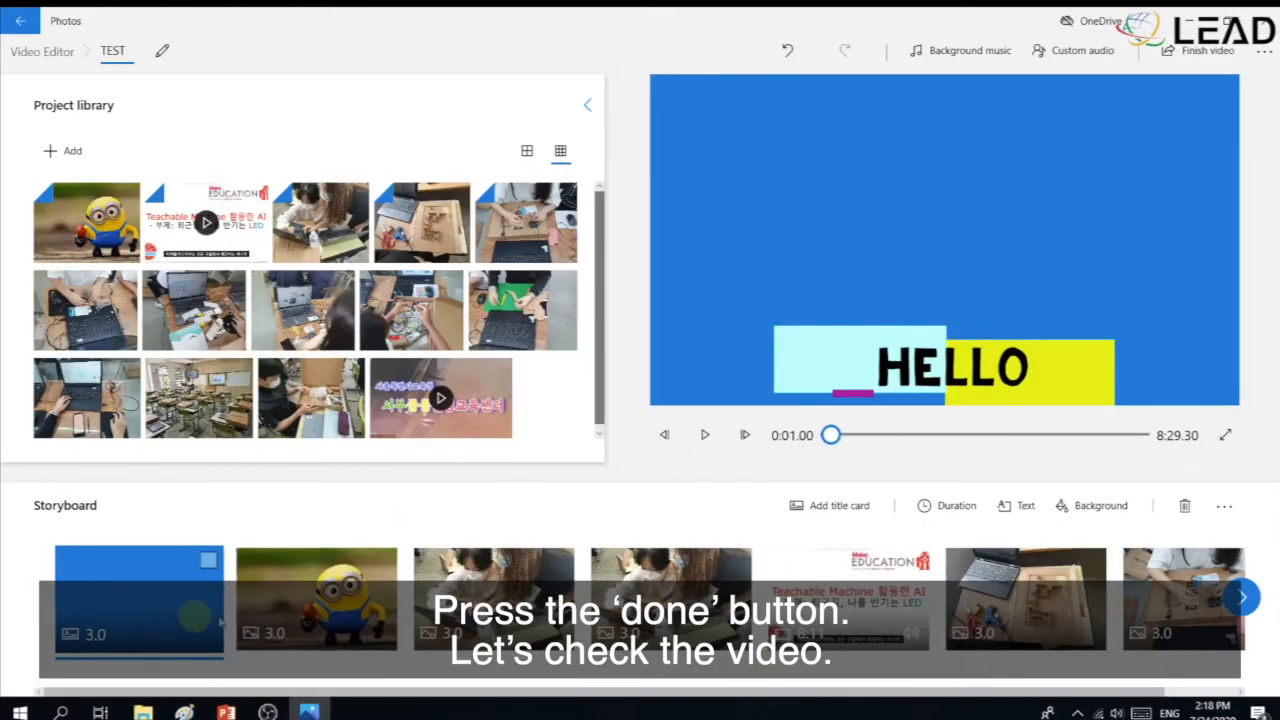
pyautogui.click(704, 436)
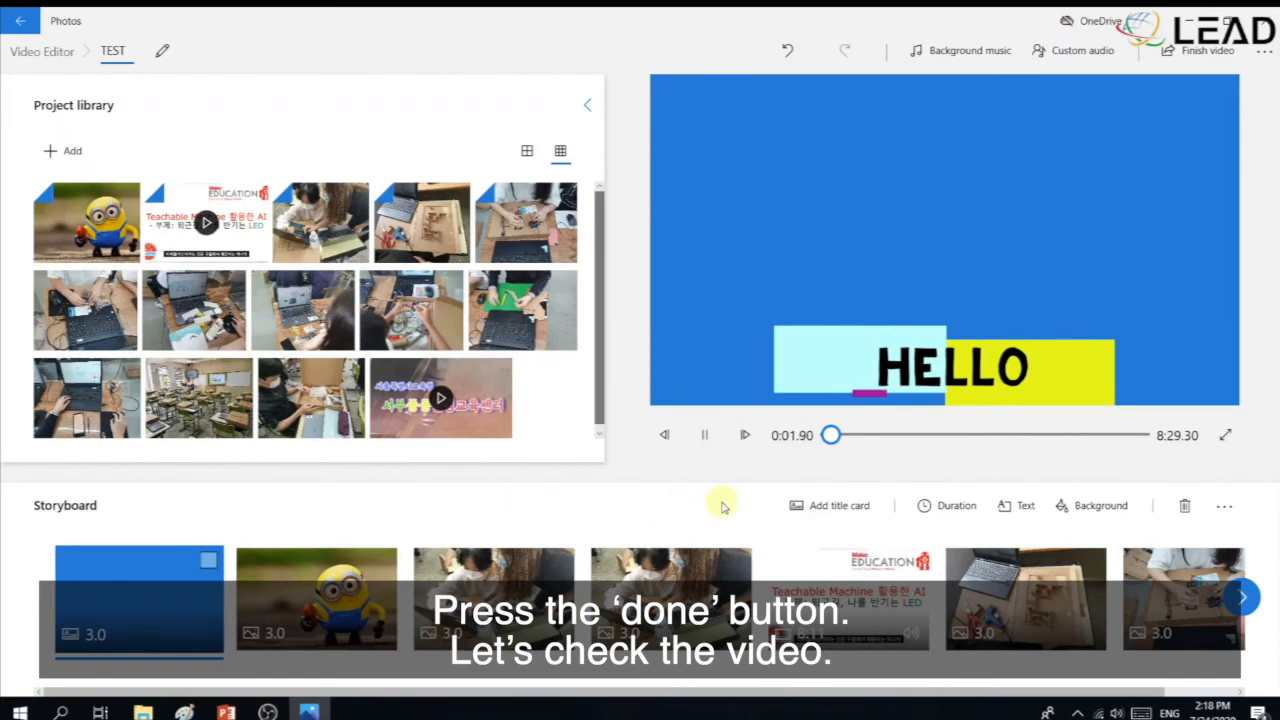
pyautogui.click(832, 435)
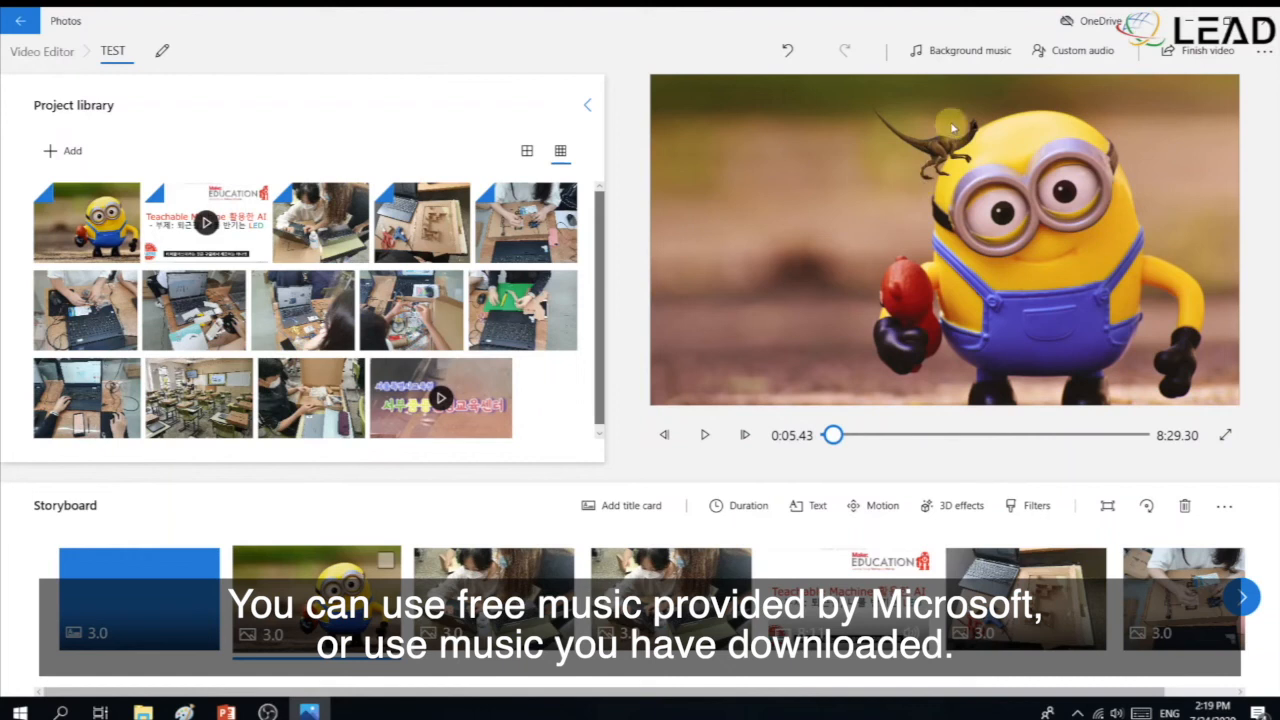
# Step: Add the On Hold track as background music and sync the video to its beat
pyautogui.click(965, 55)
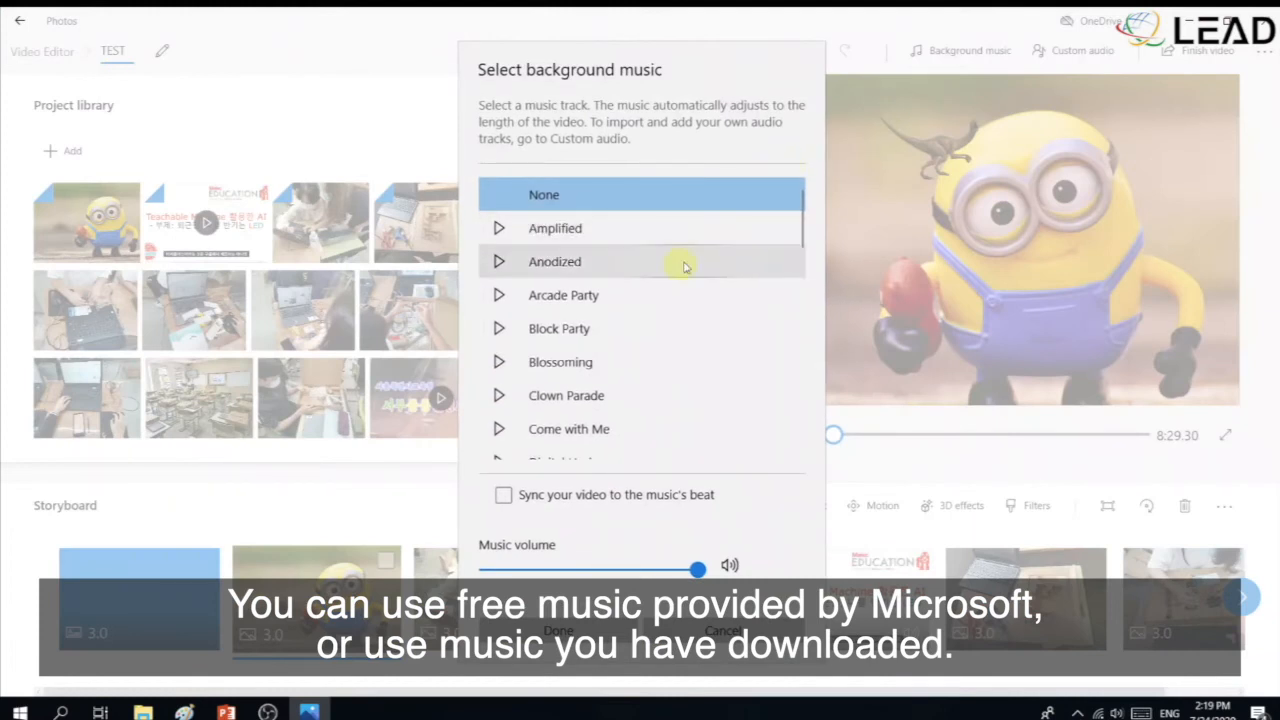
pyautogui.scroll(-1, 710, 232)
pyautogui.scroll(-5, 707, 237)
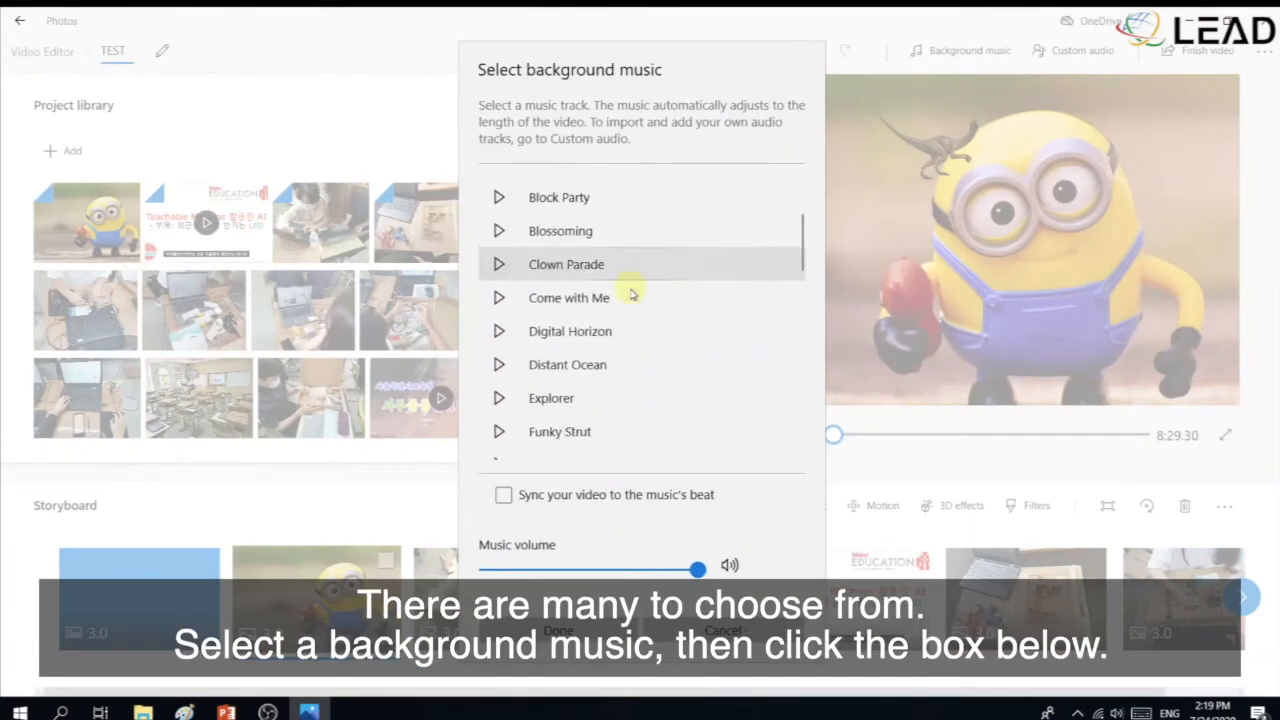
pyautogui.scroll(3, 640, 340)
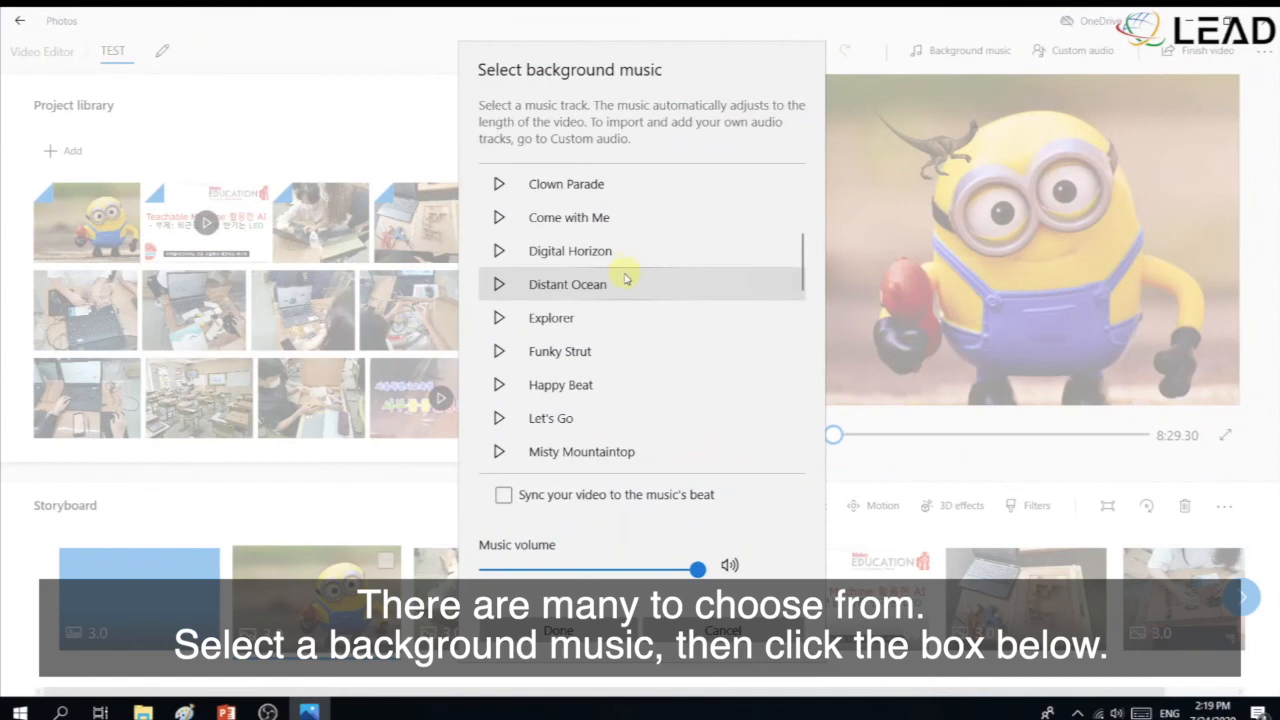
pyautogui.scroll(-5, 625, 279)
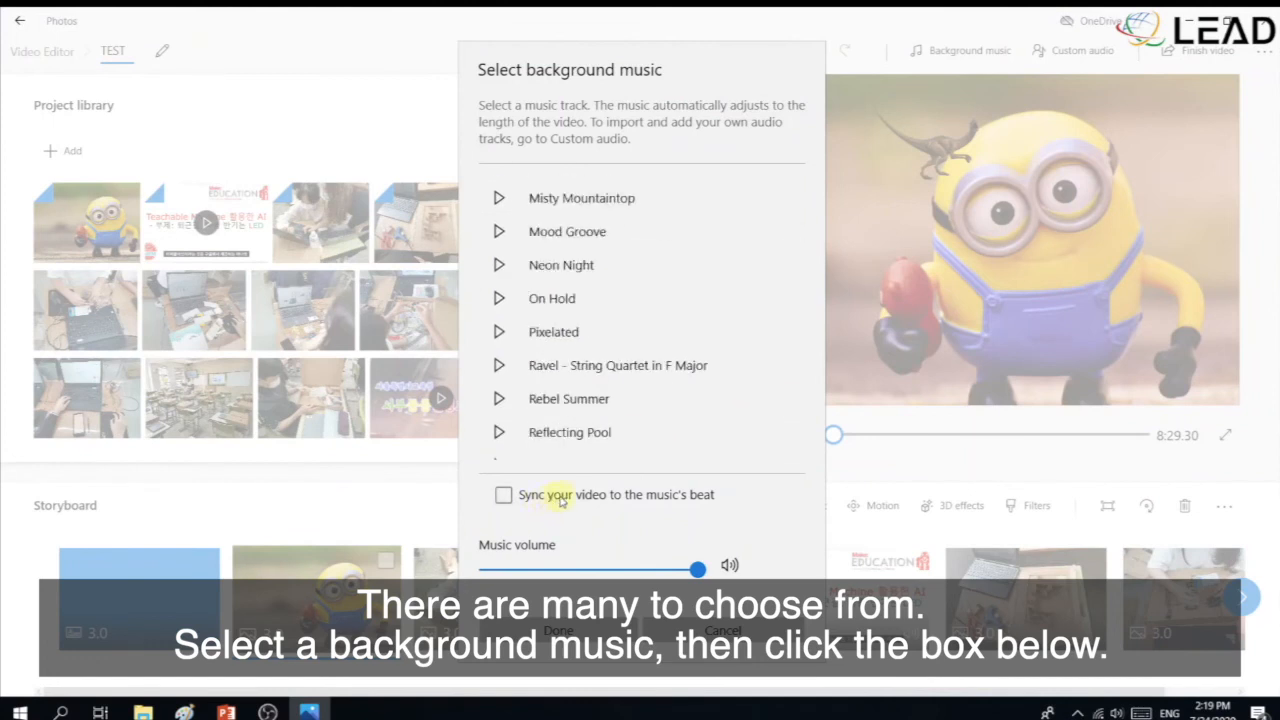
pyautogui.click(585, 299)
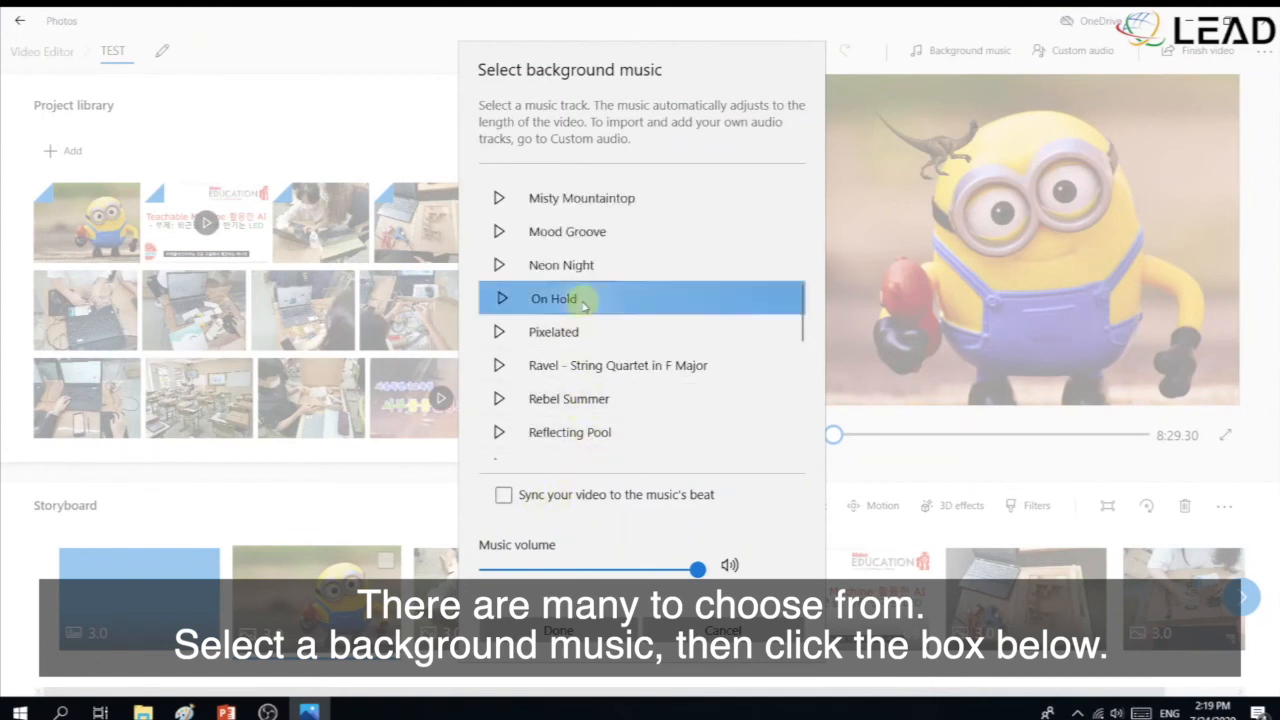
pyautogui.click(505, 497)
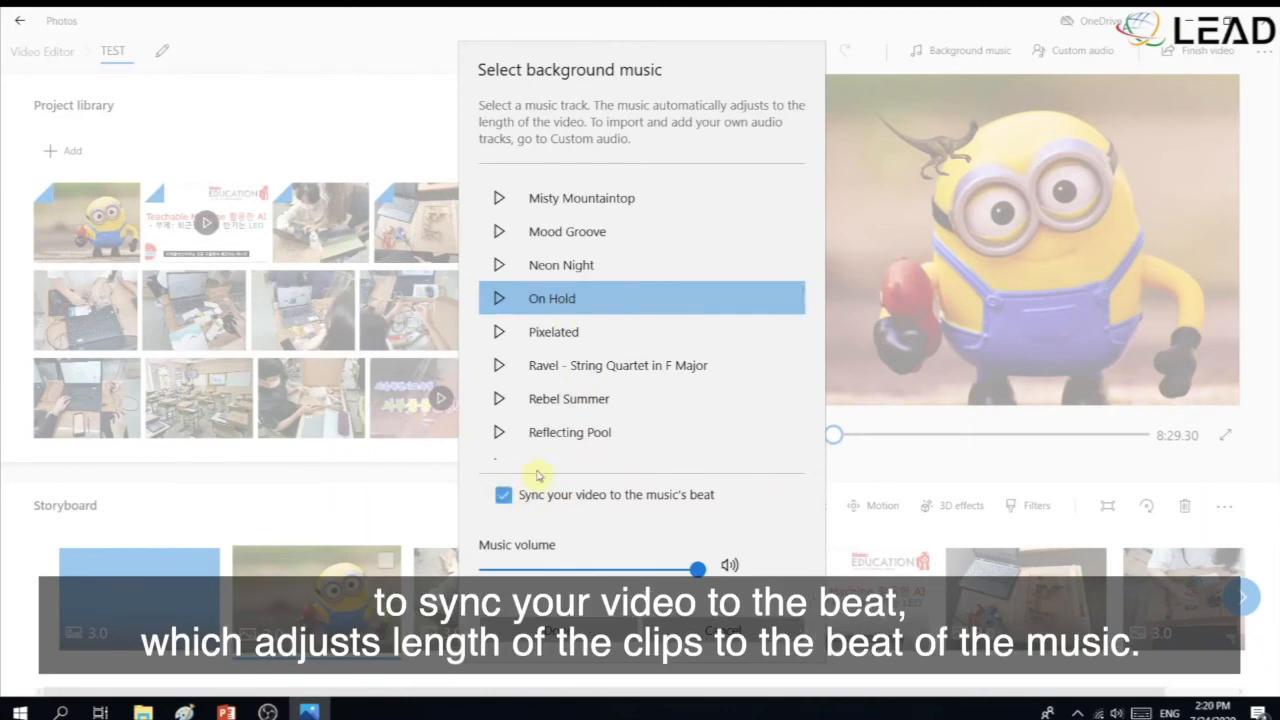
pyautogui.click(560, 630)
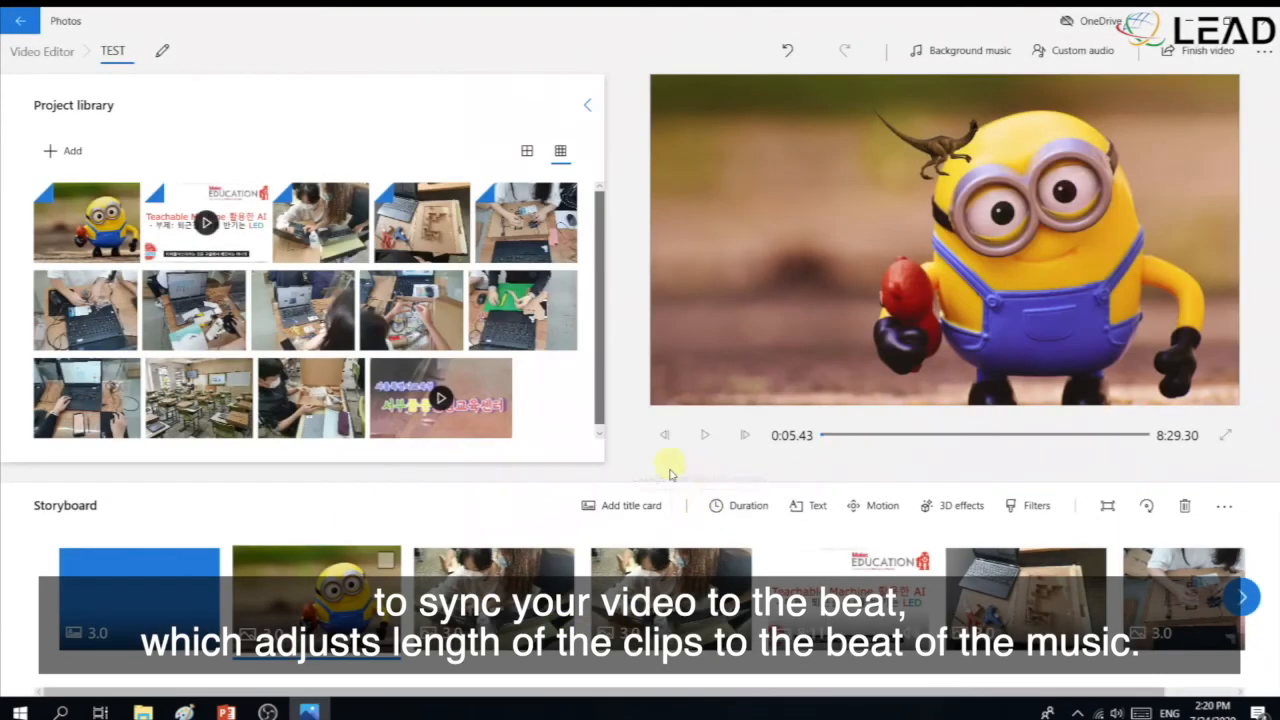
pyautogui.click(673, 562)
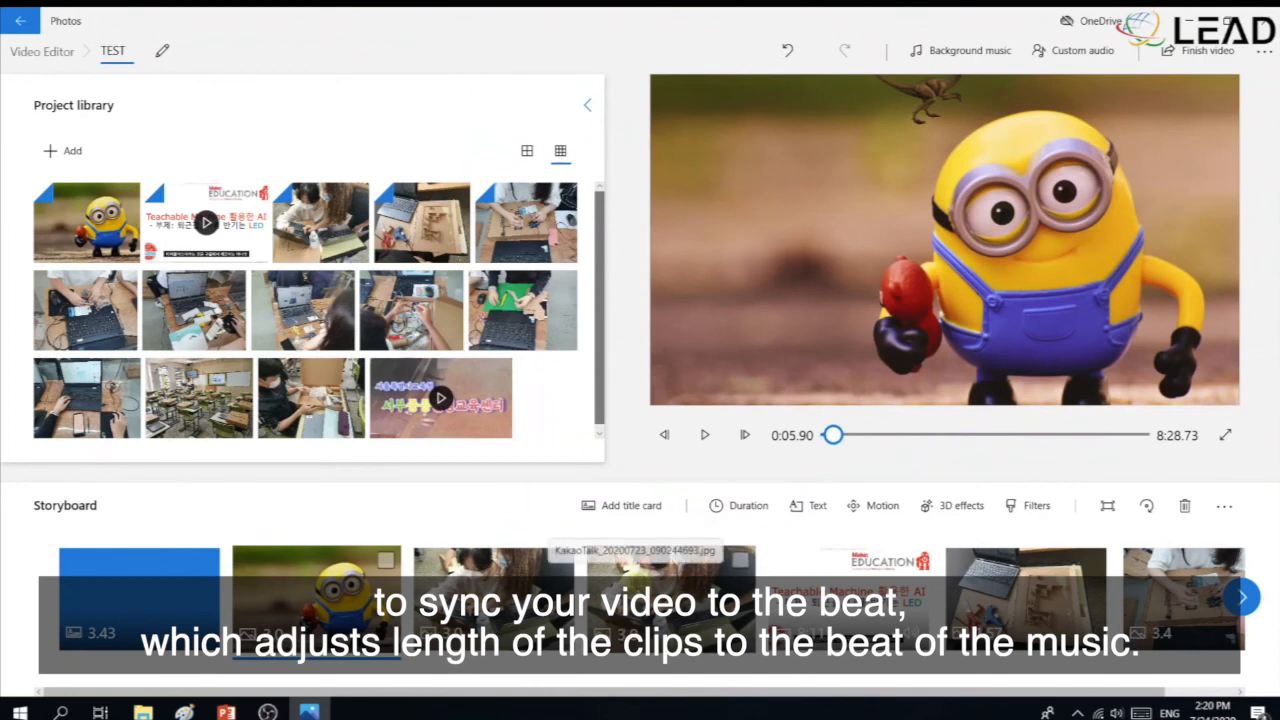
# Step: Add Thin_Places.mp3 as custom audio and delay its start to about one eighth of the timeline
pyautogui.click(160, 598)
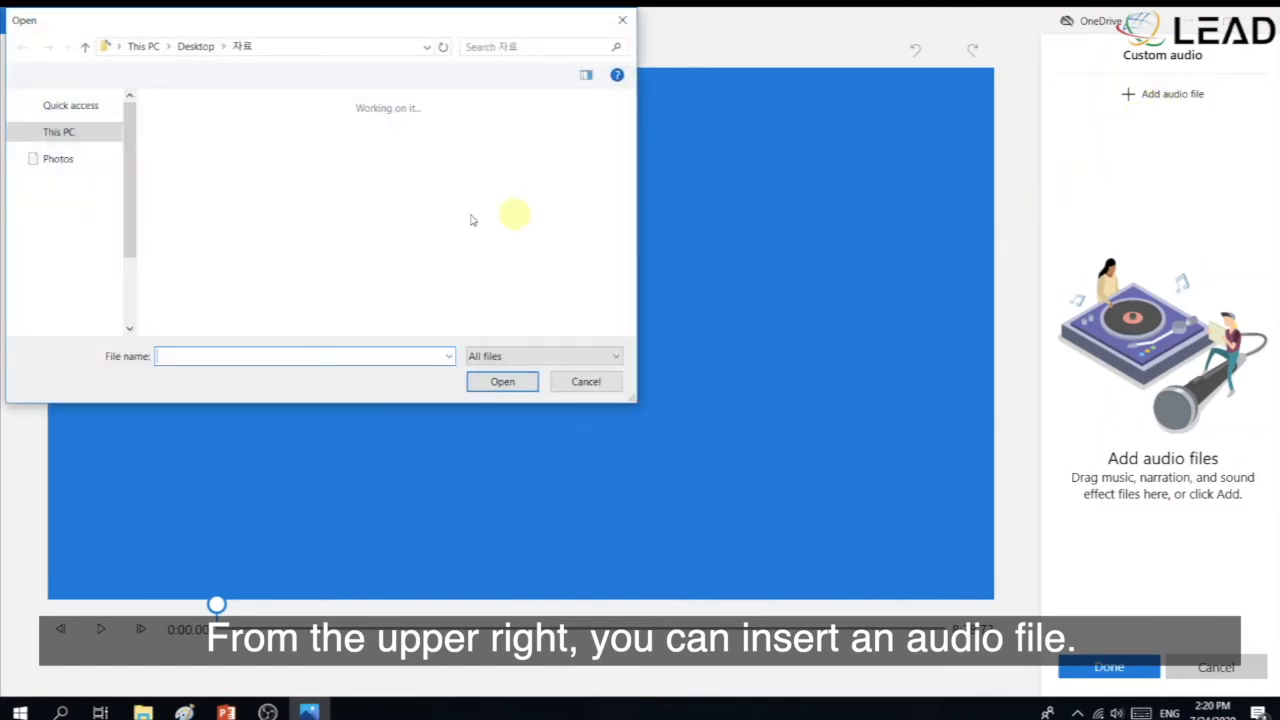
pyautogui.doubleClick(291, 150)
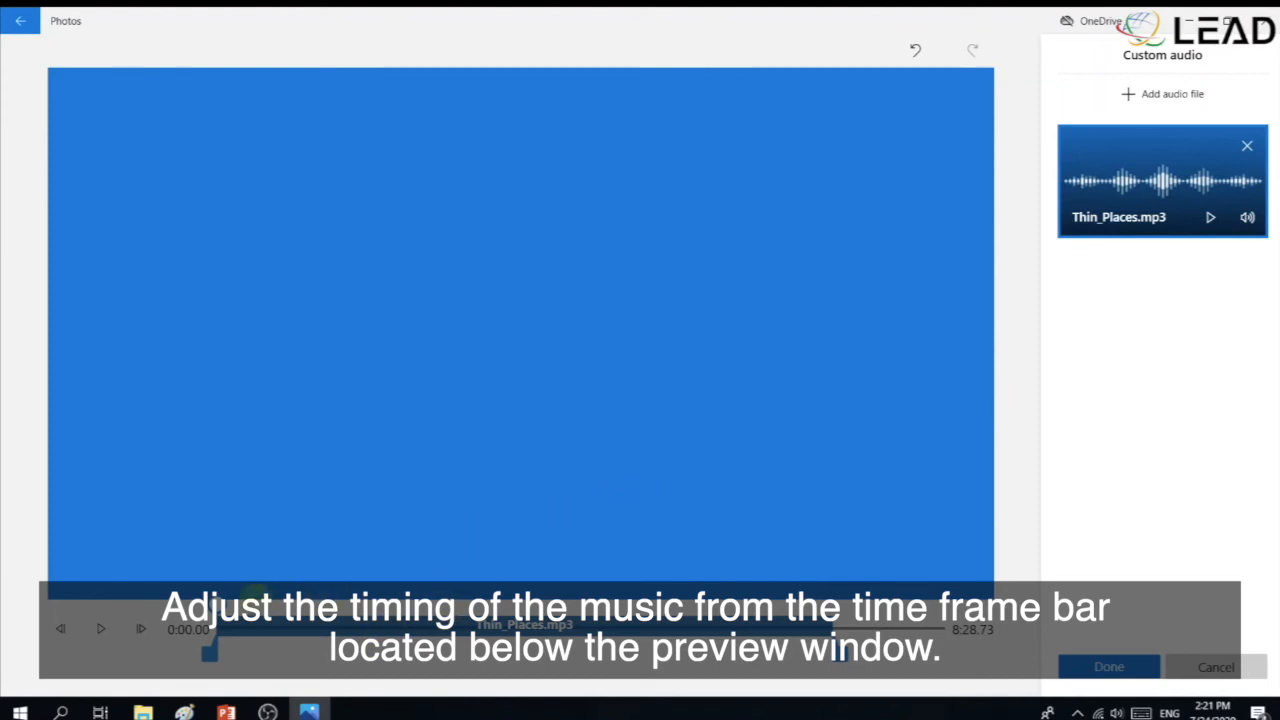
pyautogui.moveTo(227, 643); pyautogui.dragTo(307, 660)
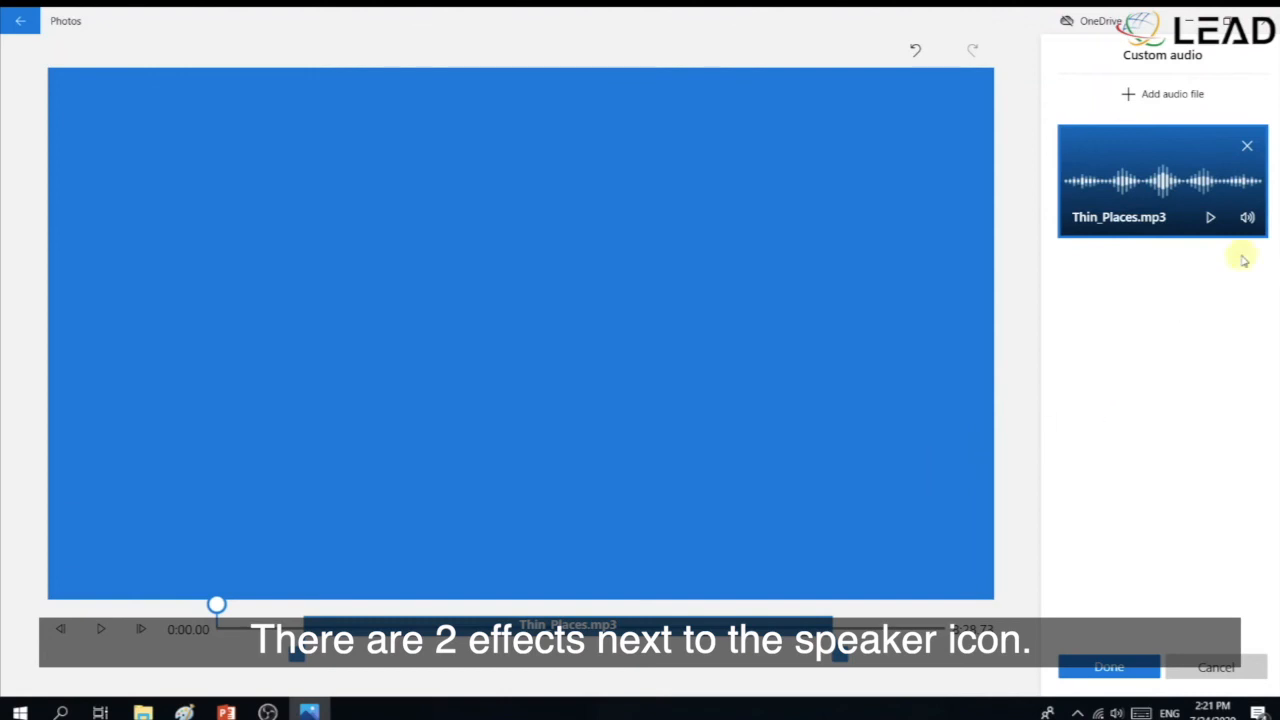
# Step: Enable Fade in for the Thin_Places.mp3 audio and save the custom audio
pyautogui.click(1247, 217)
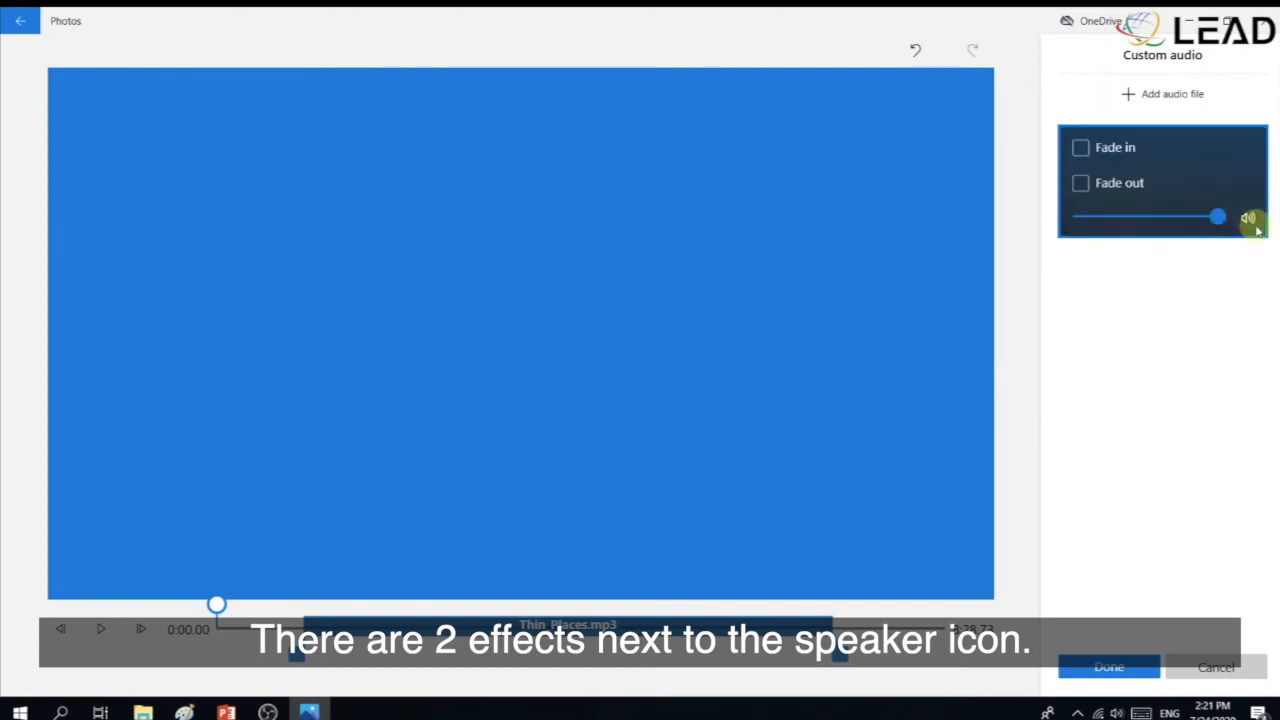
pyautogui.click(1080, 148)
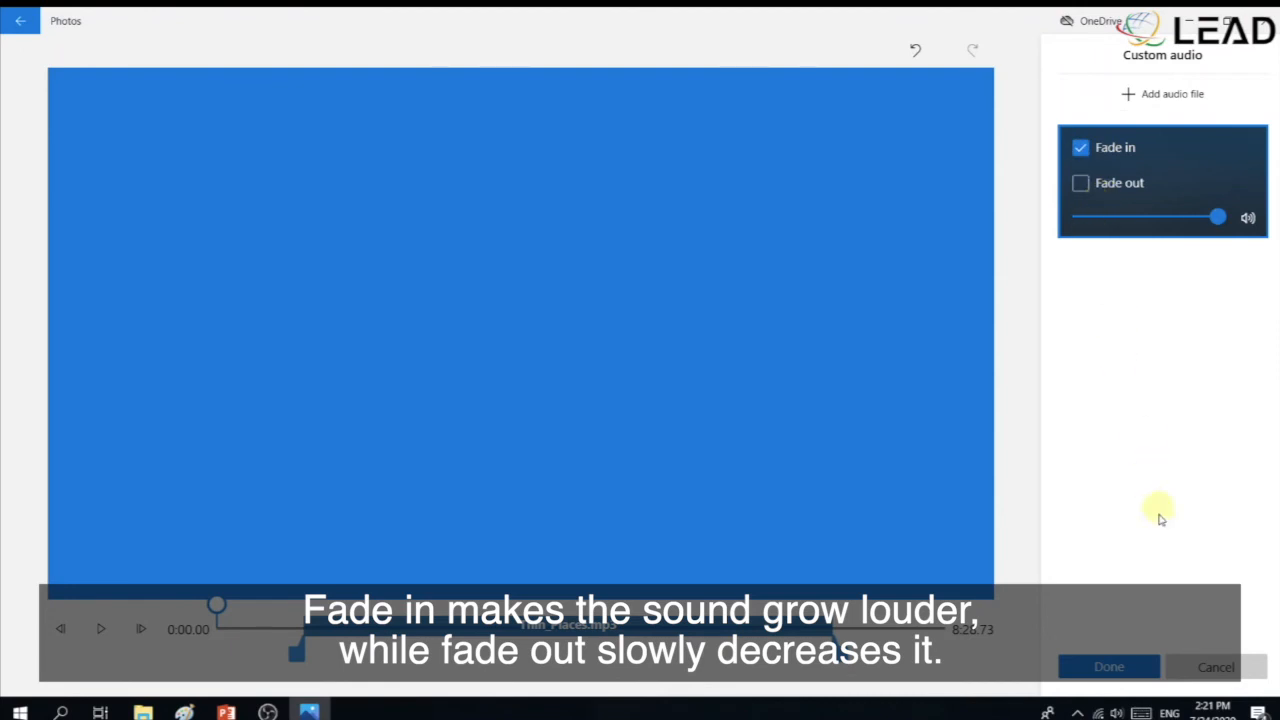
pyautogui.click(1101, 665)
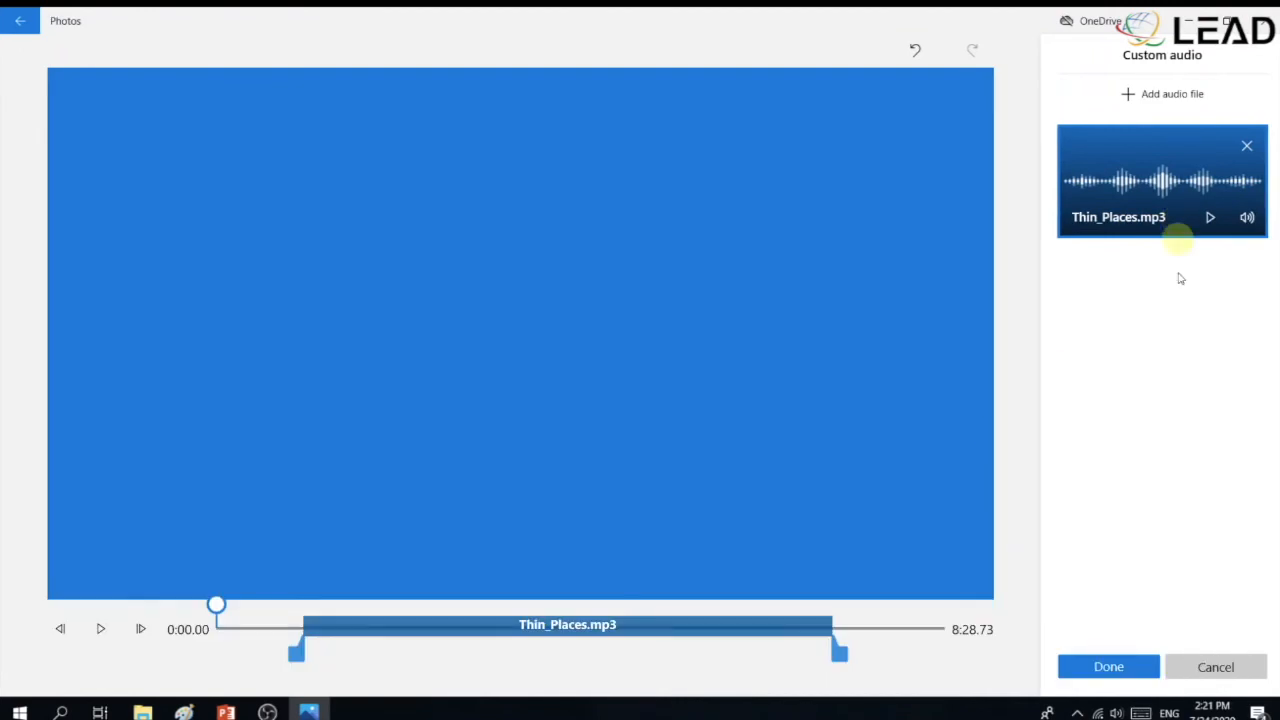
# Step: Accept the custom audio changes and play back the project from the start
pyautogui.click(1110, 672)
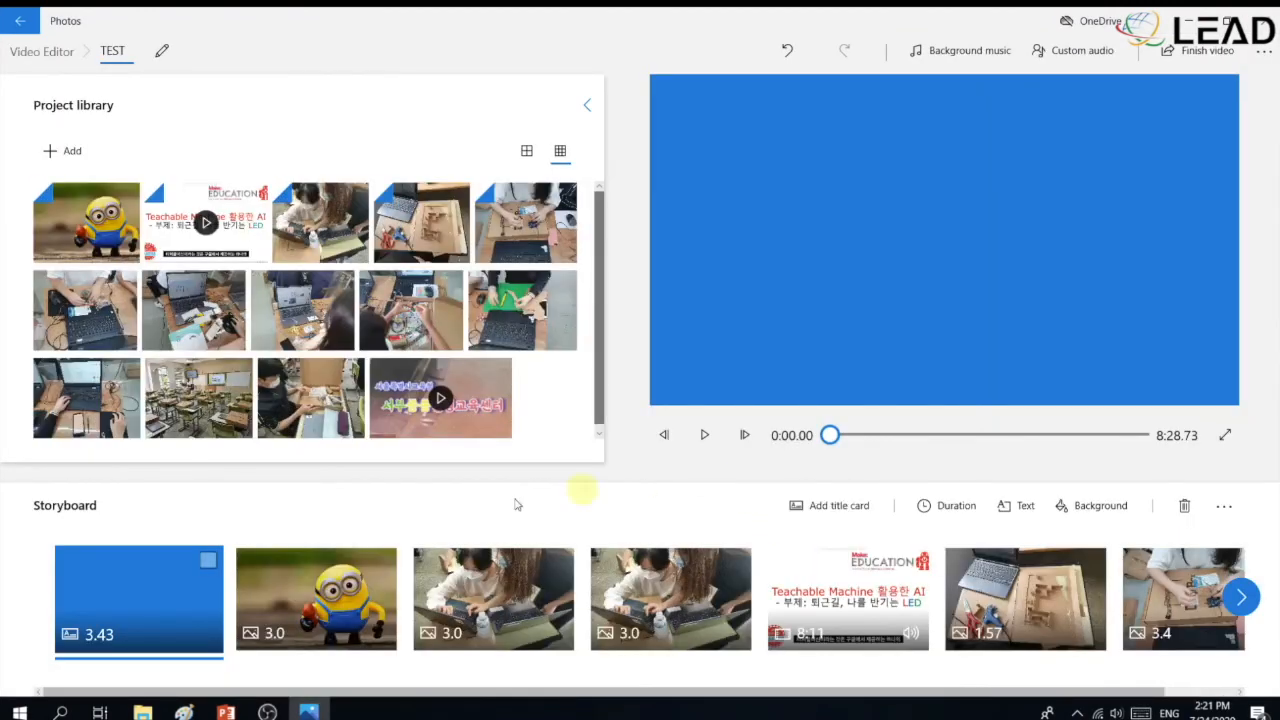
pyautogui.click(704, 435)
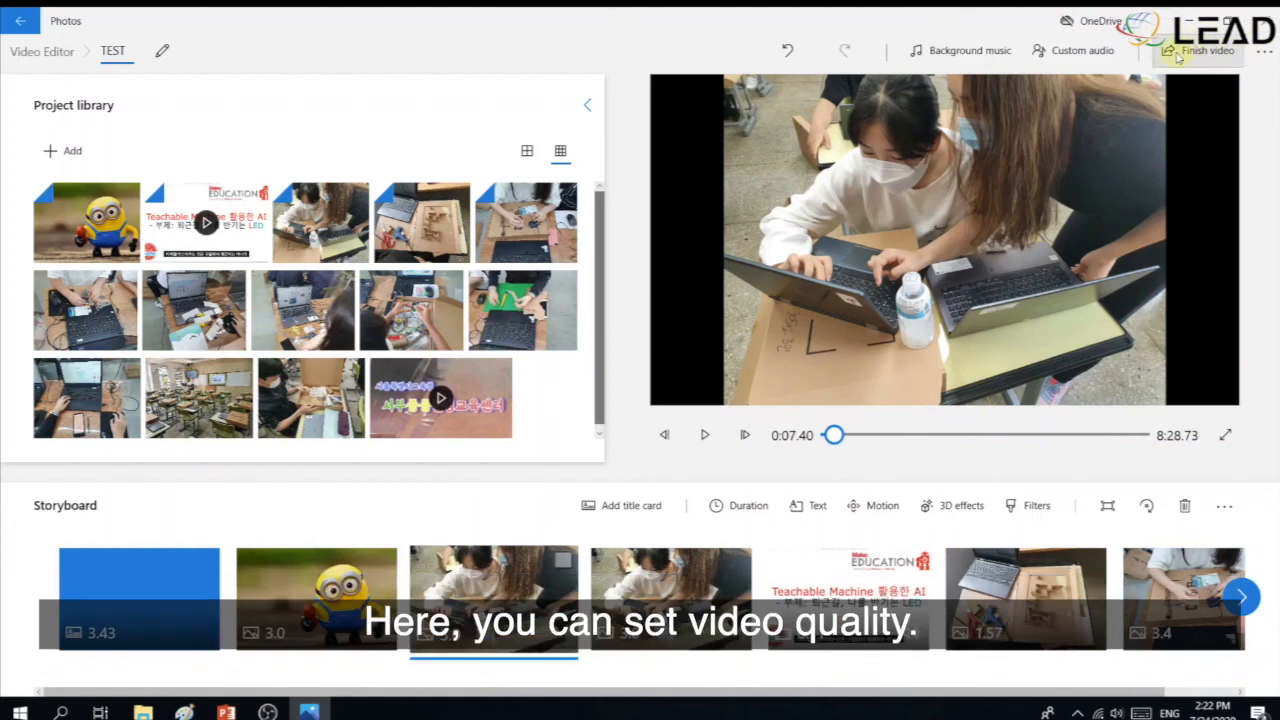
# Step: Finish the video with its quality set to High 1080p (recommended) and start the export
pyautogui.click(1208, 57)
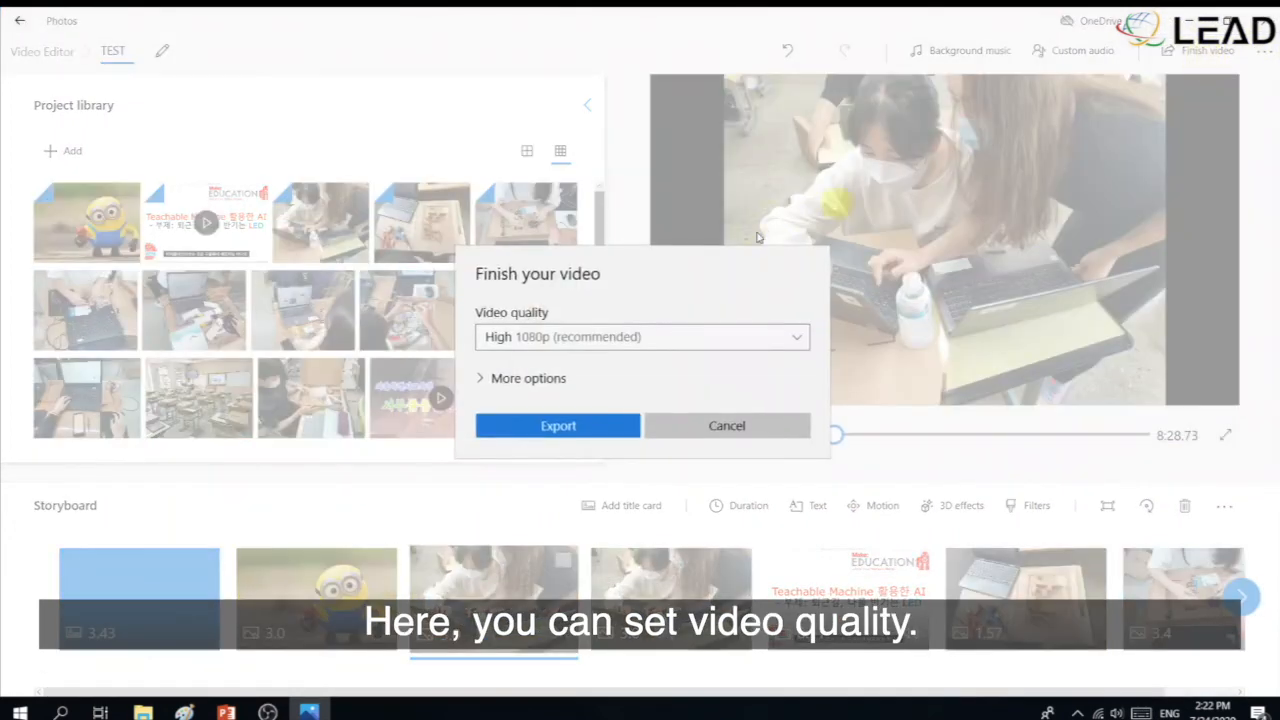
pyautogui.click(661, 347)
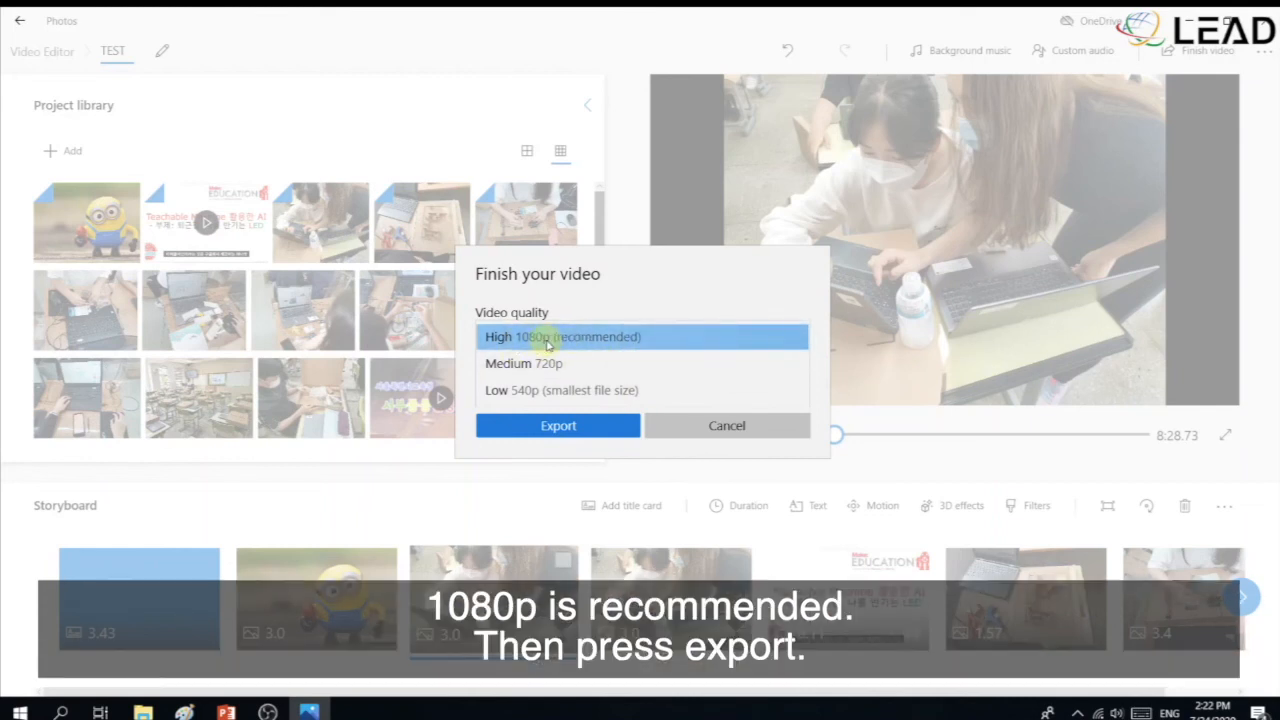
pyautogui.click(547, 343)
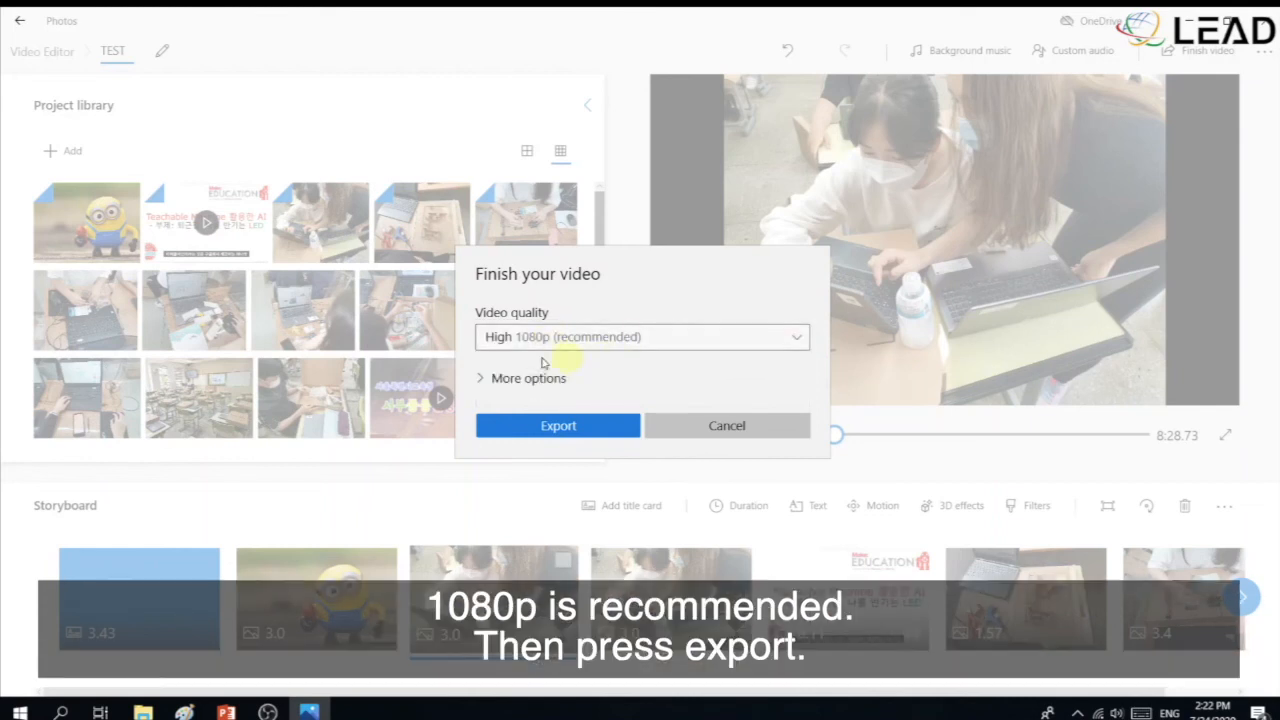
pyautogui.click(568, 428)
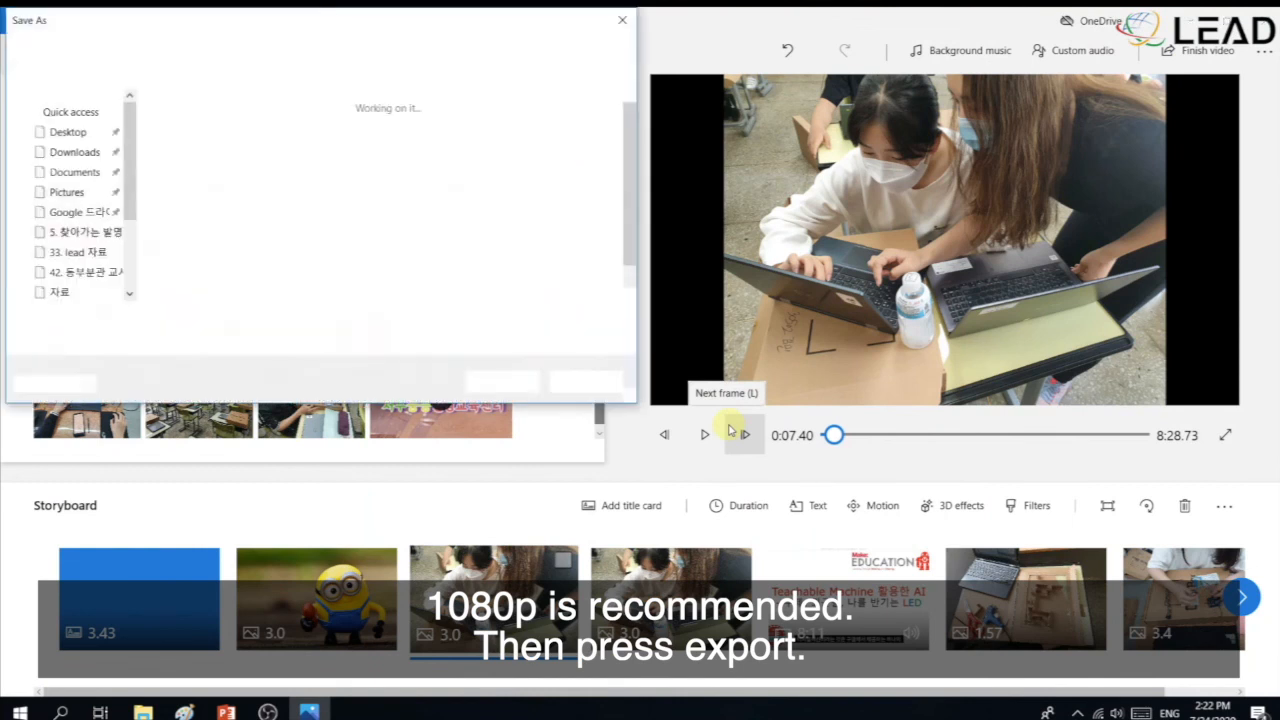
# Step: Choose the Desktop as the save location and export the video file as TEST
pyautogui.scroll(5, 82, 220)
pyautogui.click(96, 132)
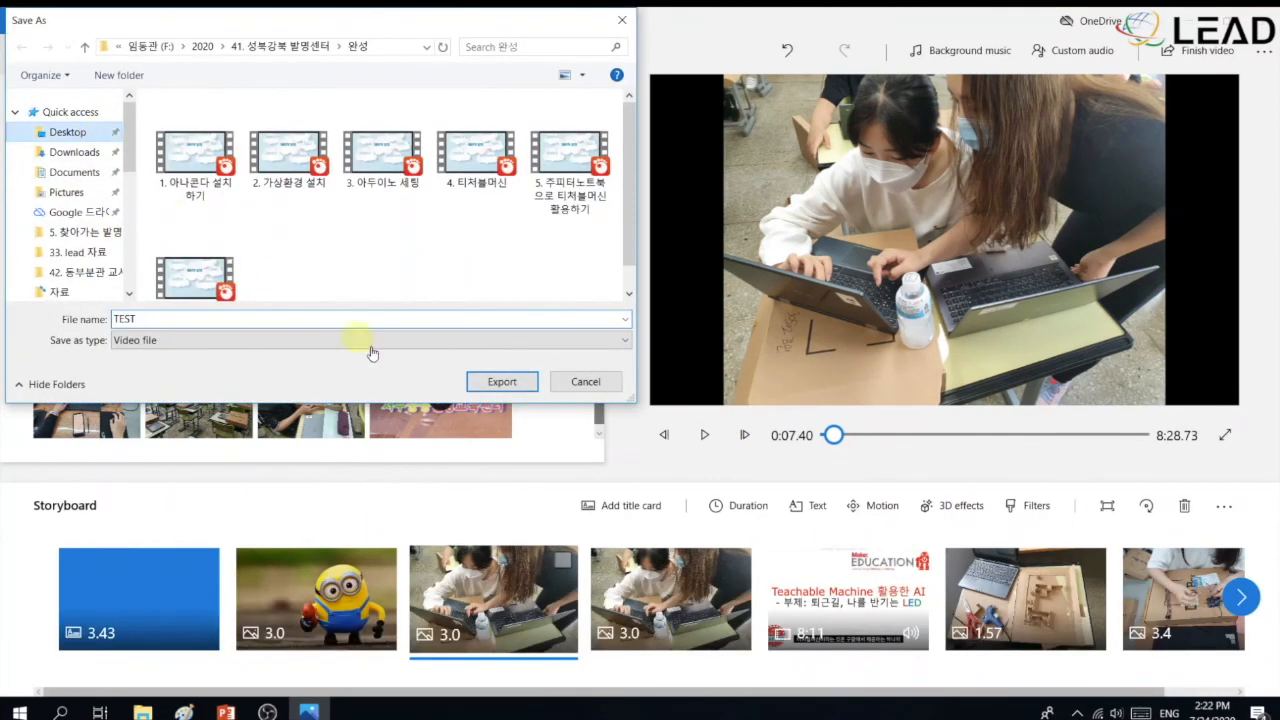
pyautogui.click(495, 383)
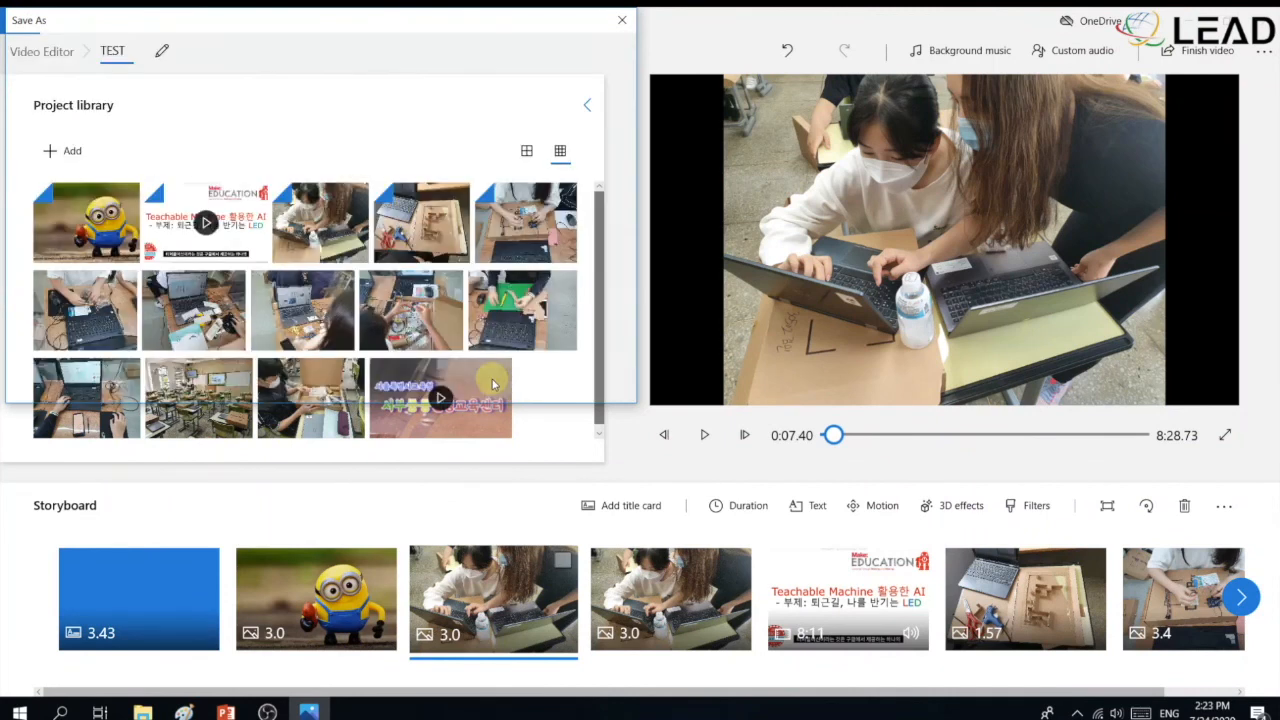